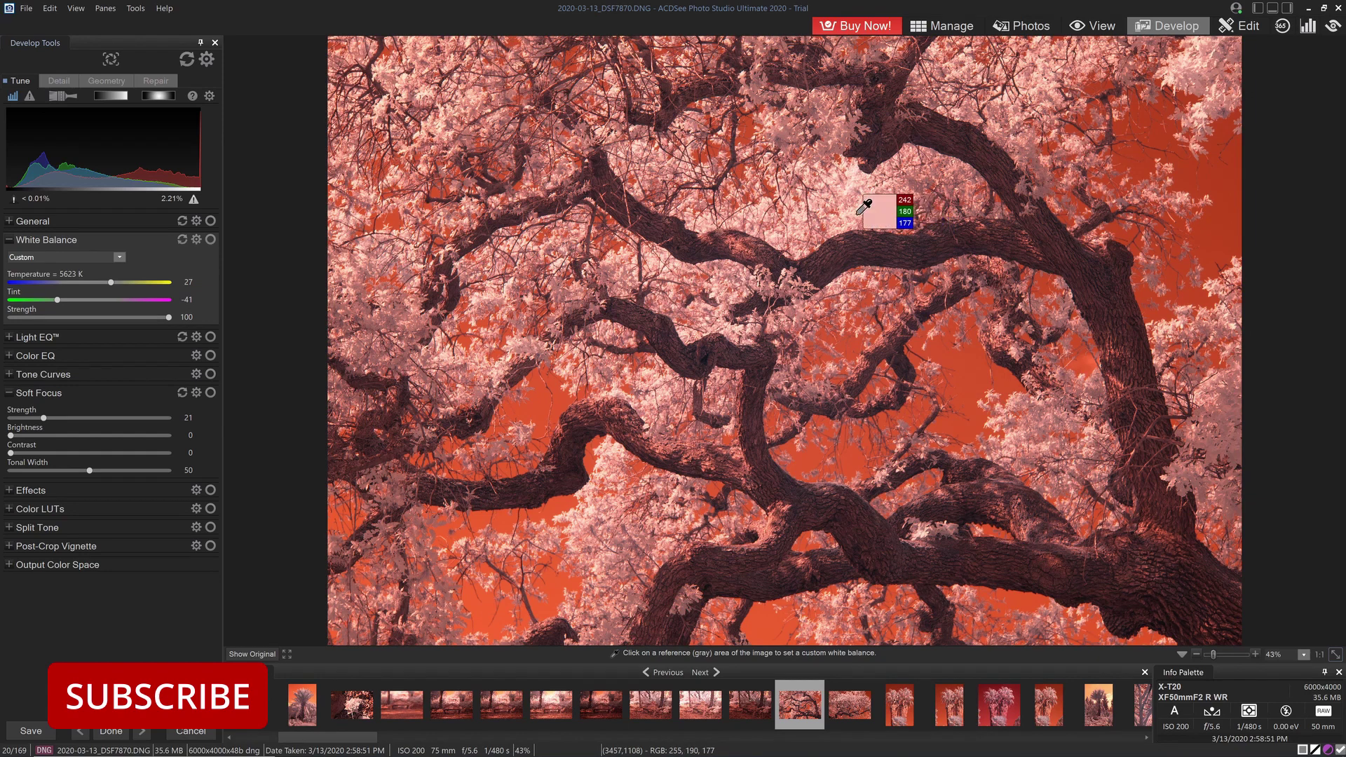
- Set a custom white balance by sampling the pale foliage above the large branch in the oak photo
click(873, 210)
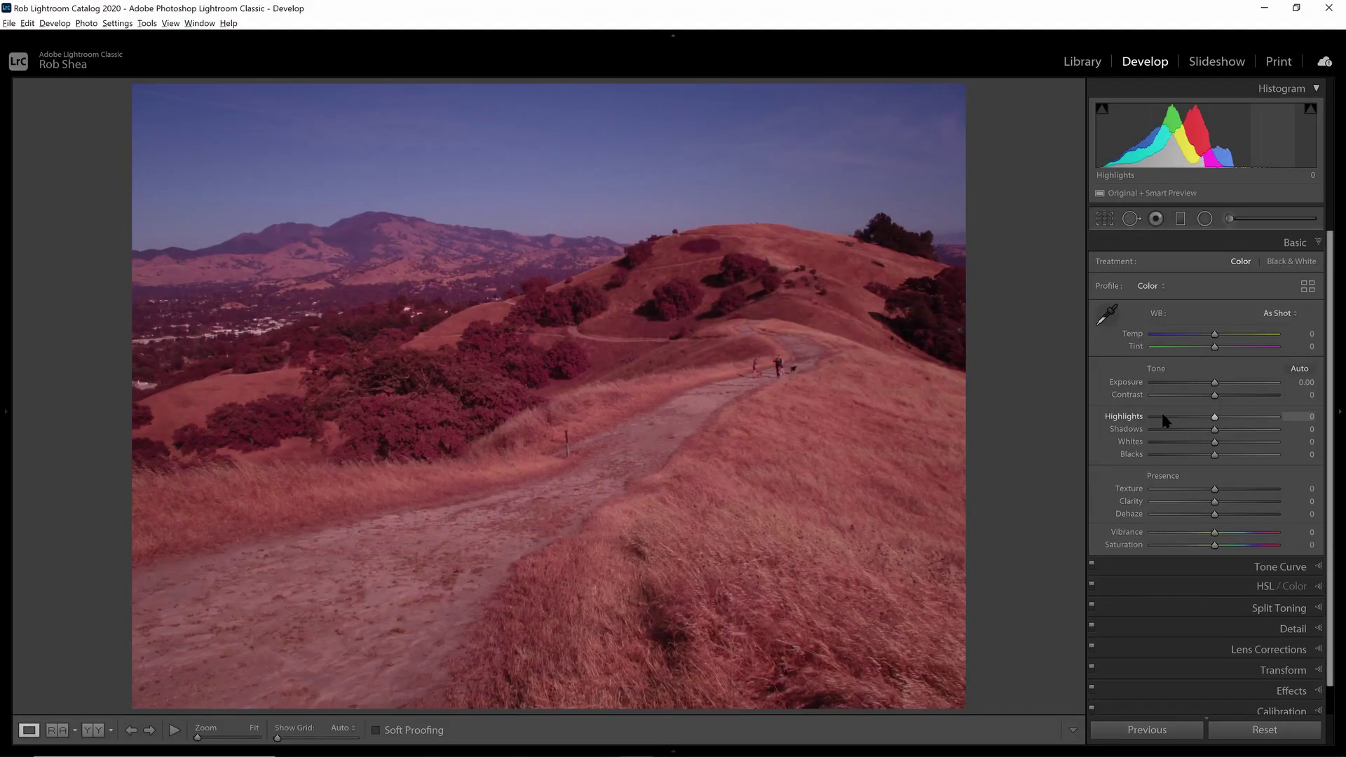
- In Lightroom, sample the grass beside the hill trail as the white balance neutral and resample near the trail's edge
click(1107, 316)
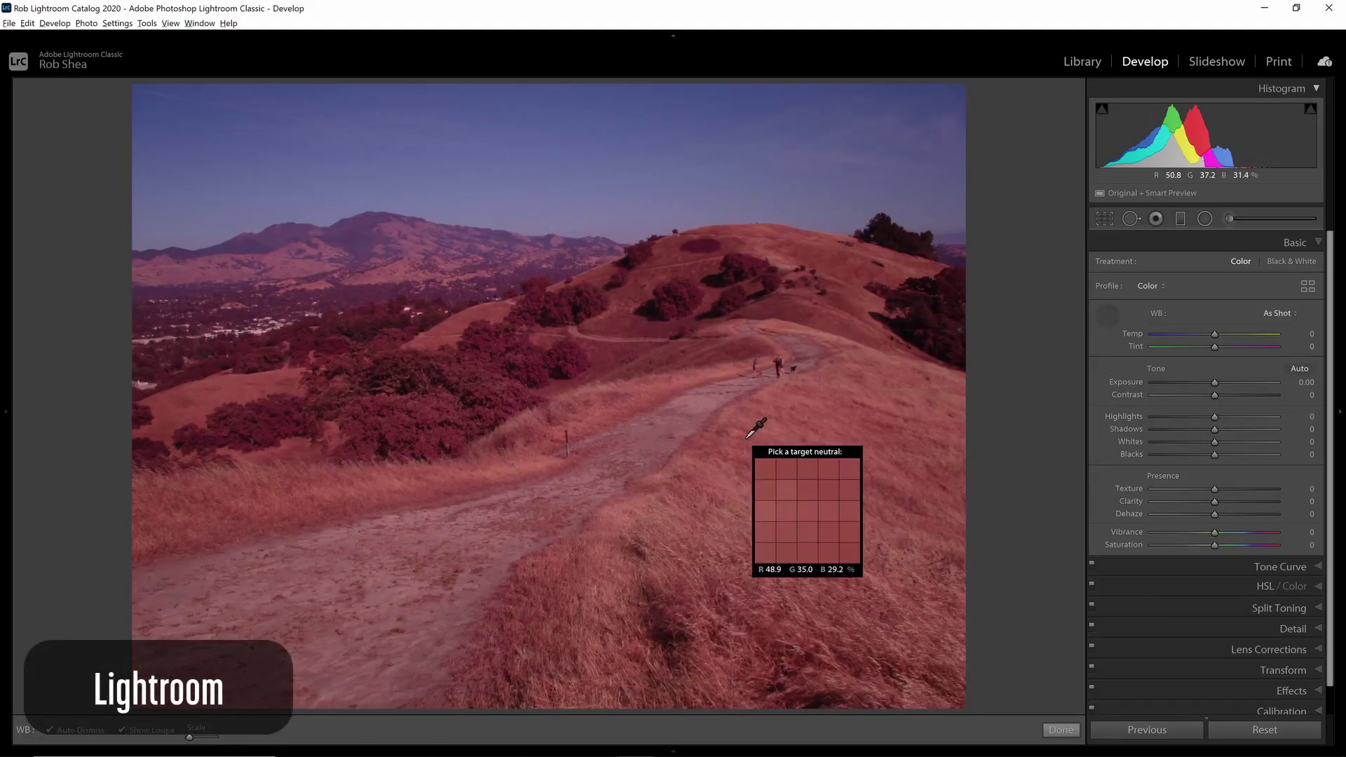
click(747, 412)
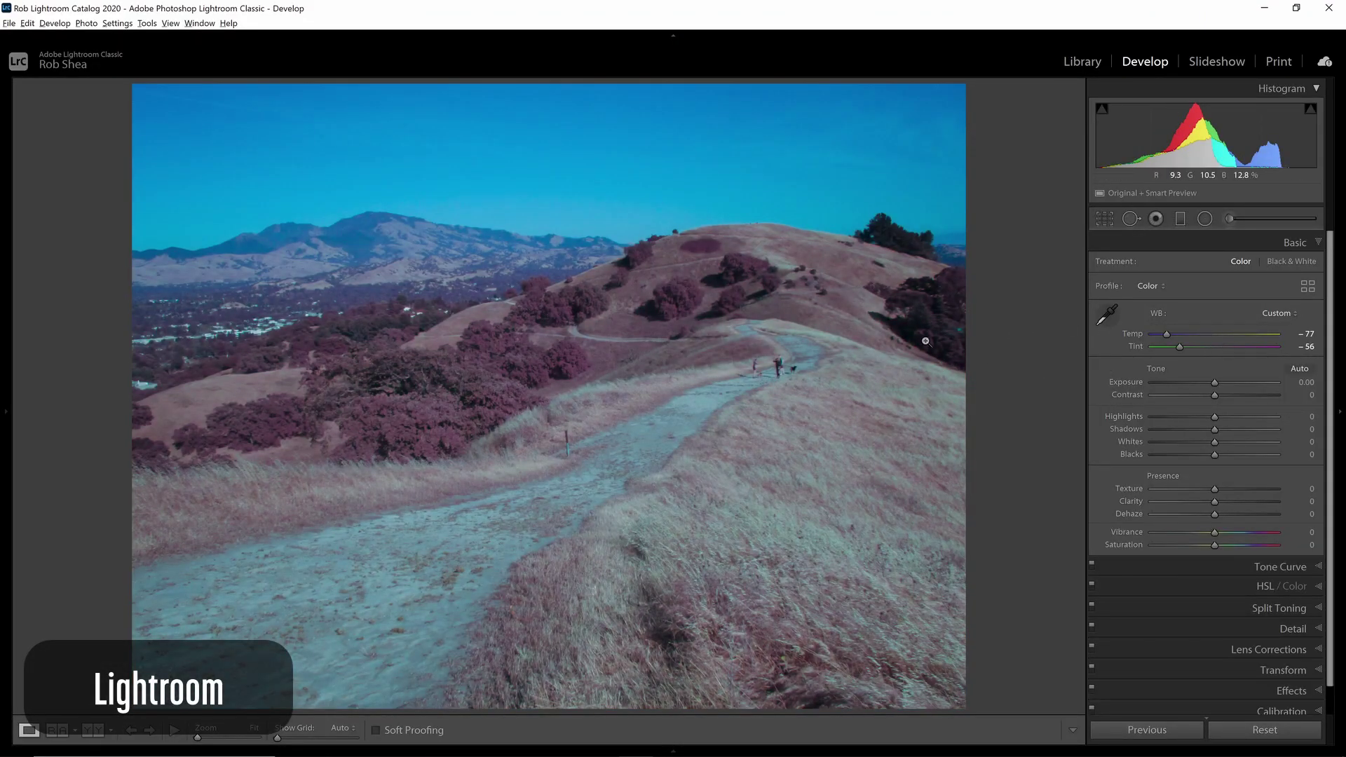
key(w)
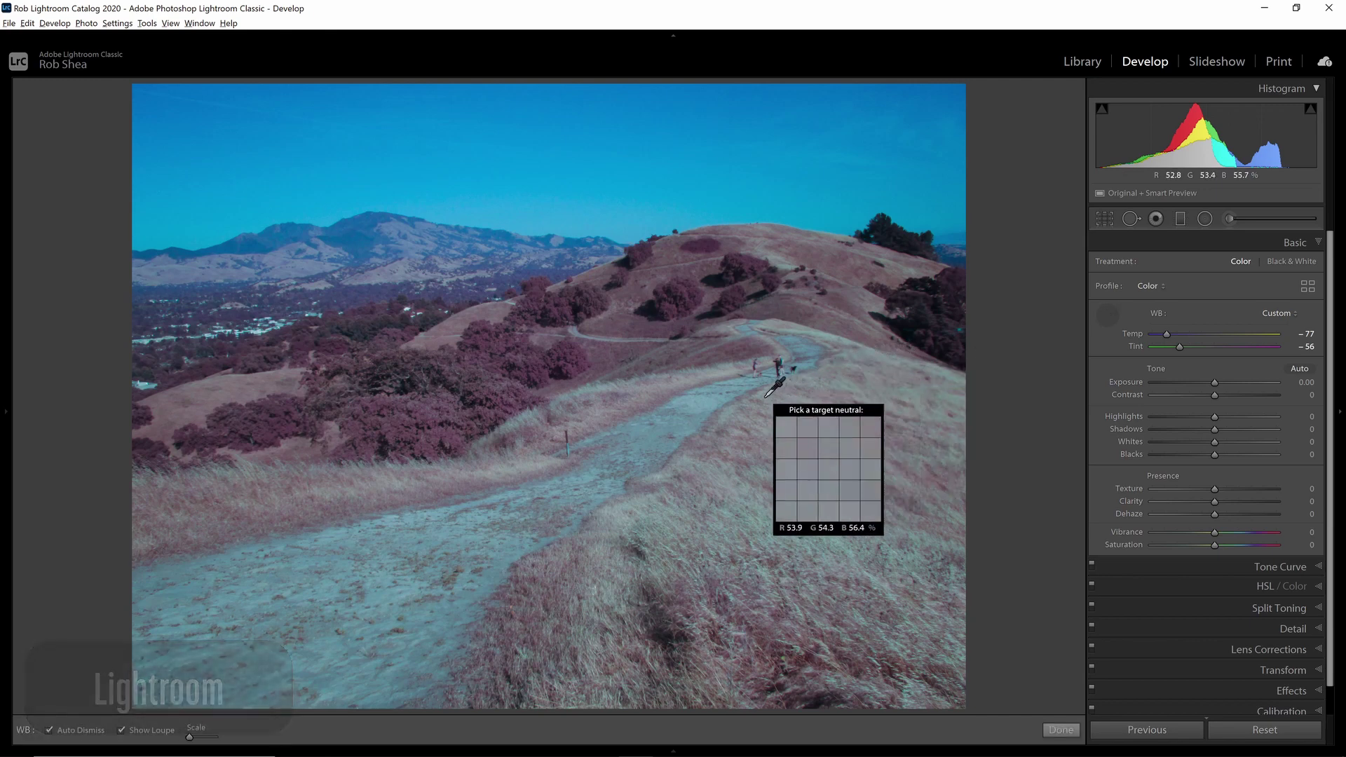
click(672, 435)
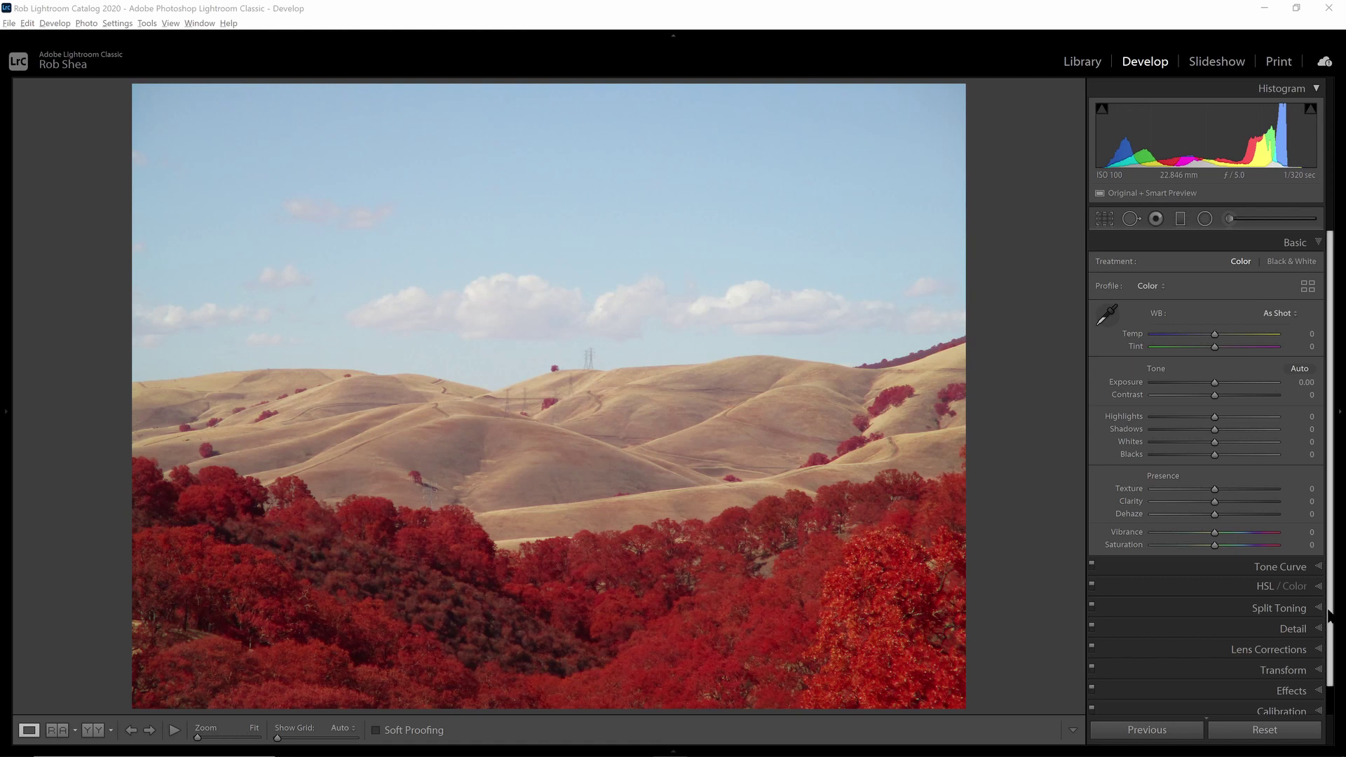
- Sample the white cloud above the golden hills as the white balance neutral
click(1107, 315)
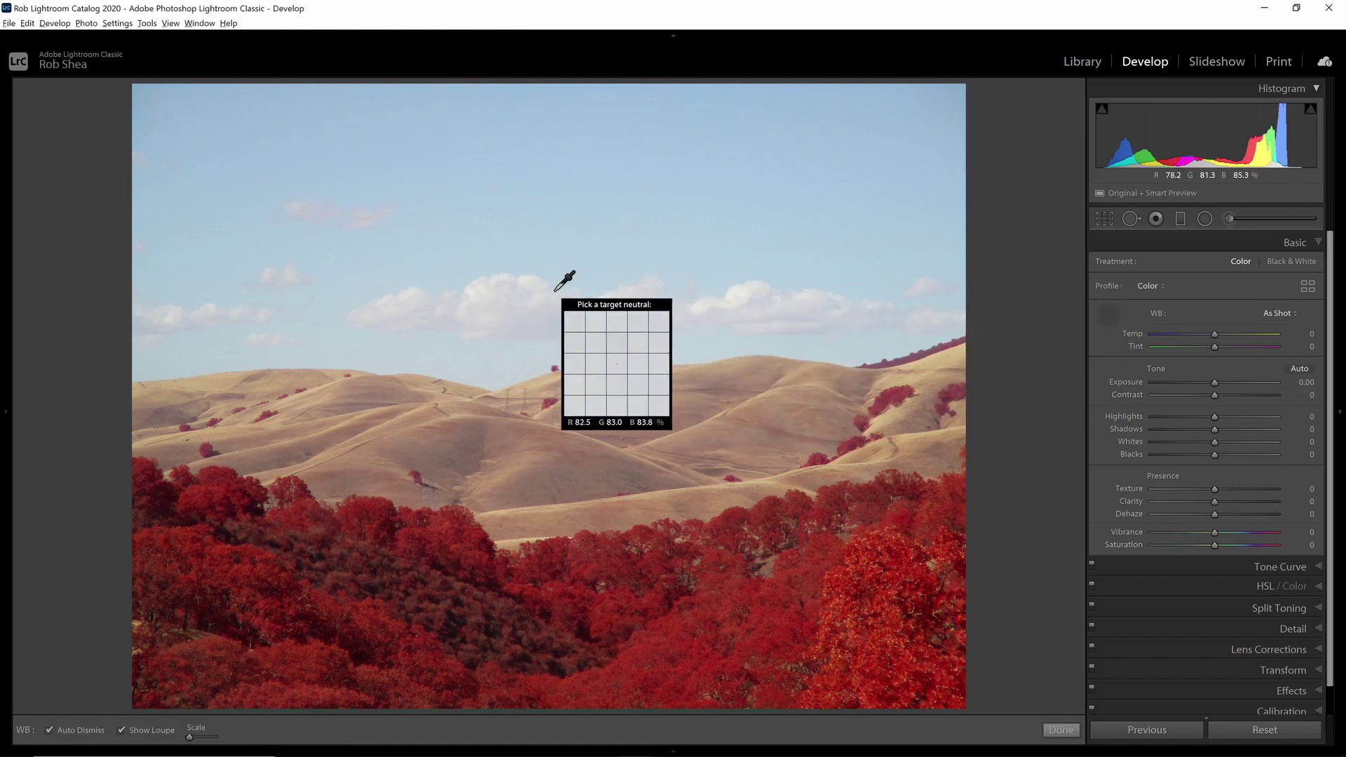
click(517, 295)
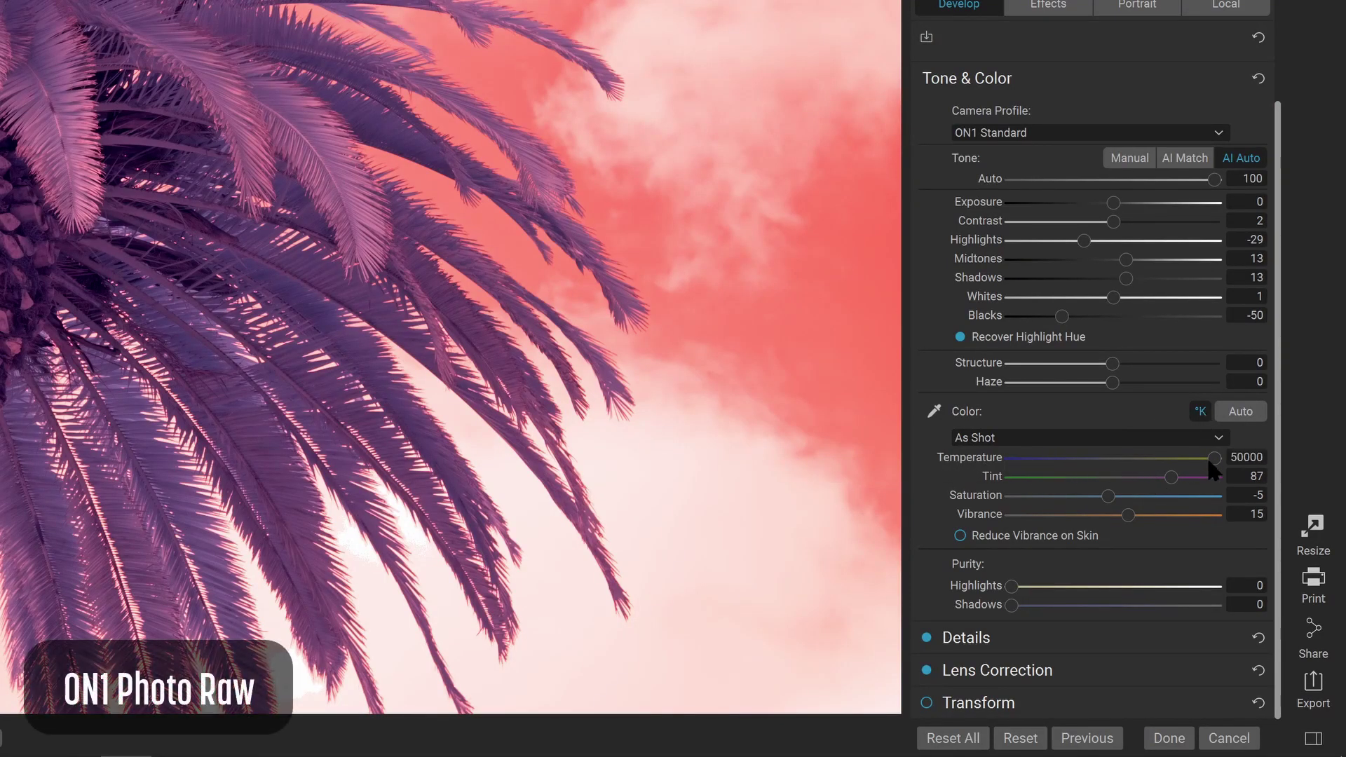
- In ON1 Photo Raw, switch the palm photo's color values off the Kelvin scale, with Temperature 2 and Tint -112
drag(1210, 457, 1105, 477)
click(1238, 457)
click(1201, 411)
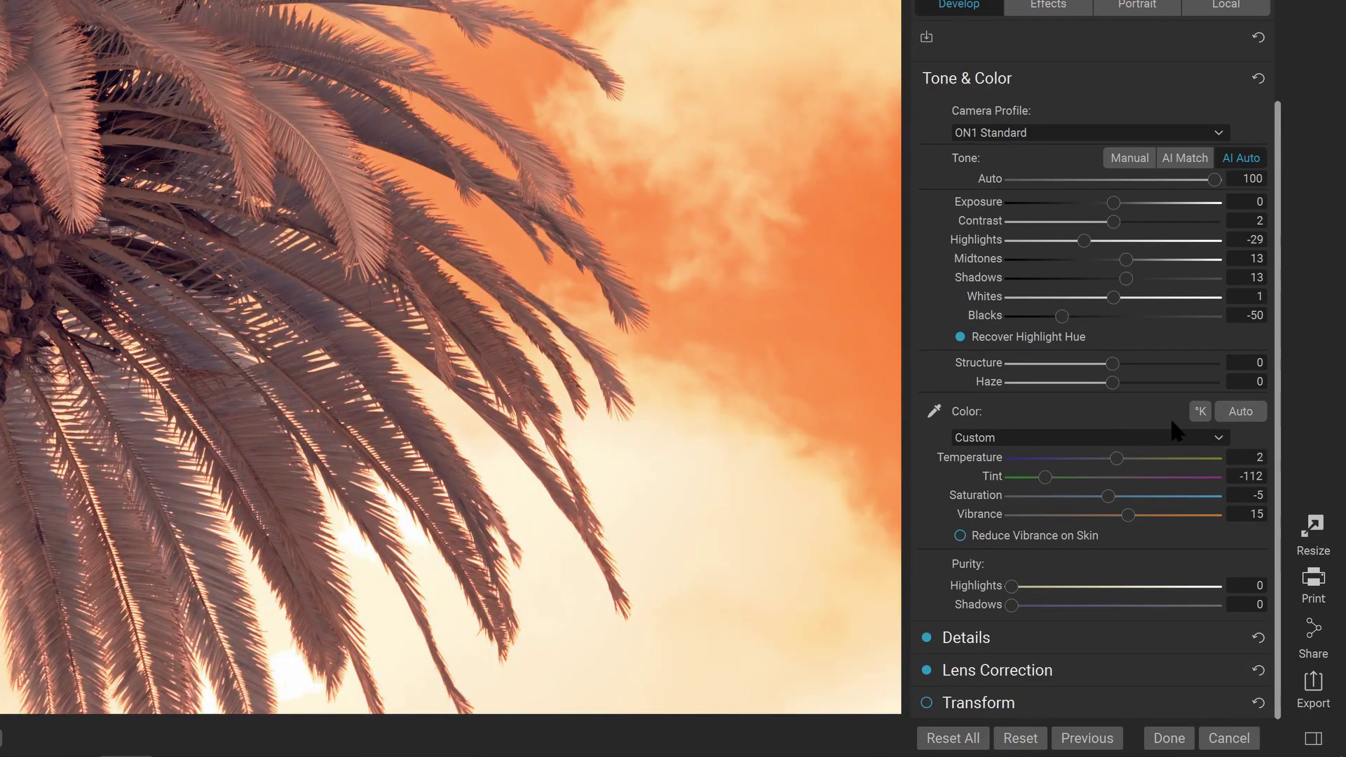
- Return the palm photo to the Kelvin scale and sample the area beside the fronds as the white balance neutral
click(1199, 412)
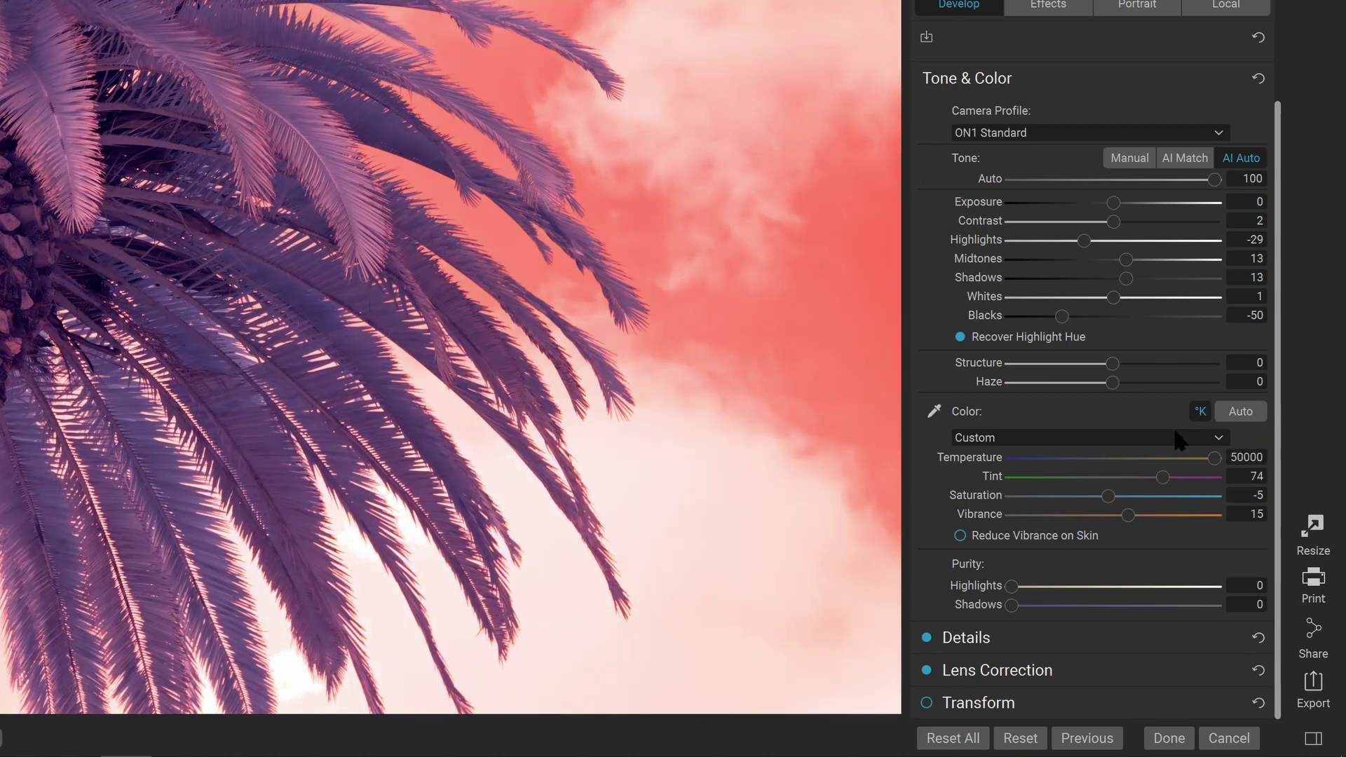
click(934, 411)
click(612, 464)
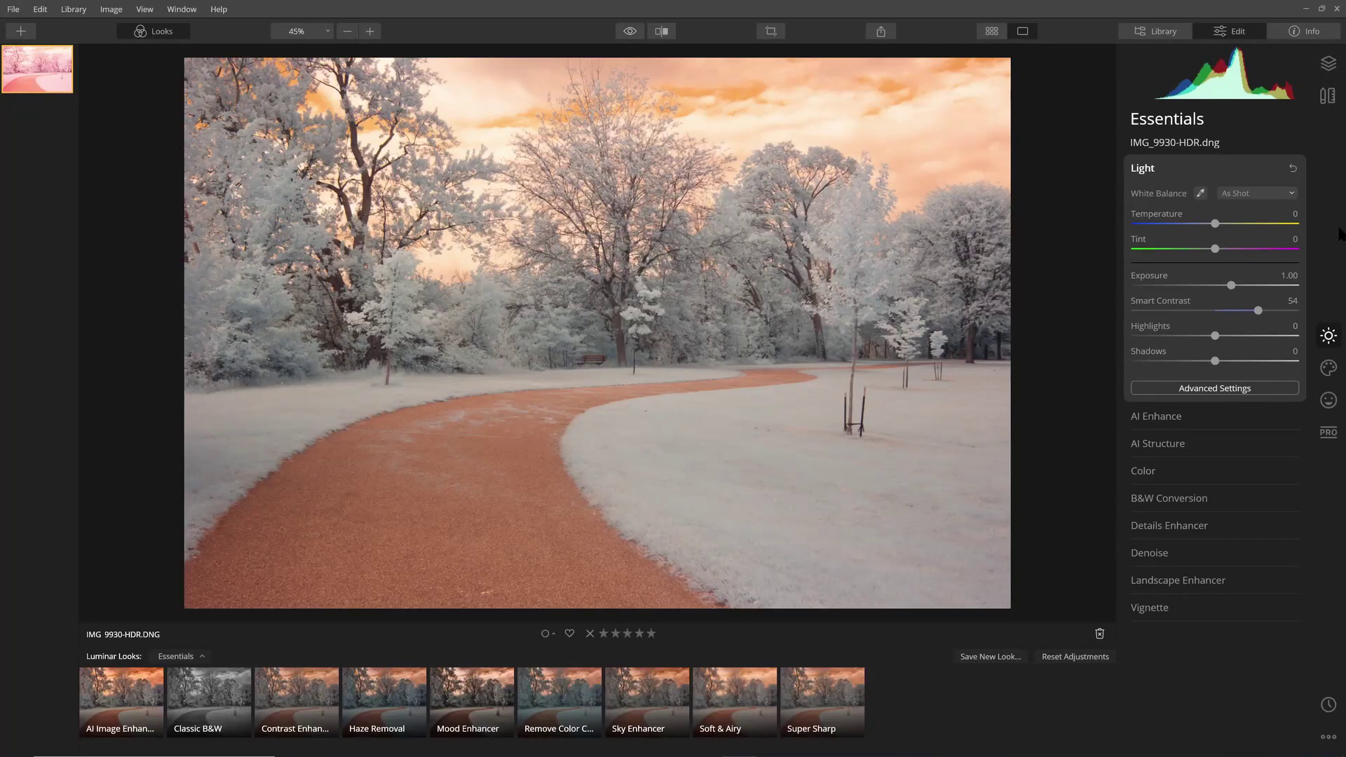
- In Luminar, sample the bright sky above the trees with the white balance eyedropper in the curved path photo
click(1201, 193)
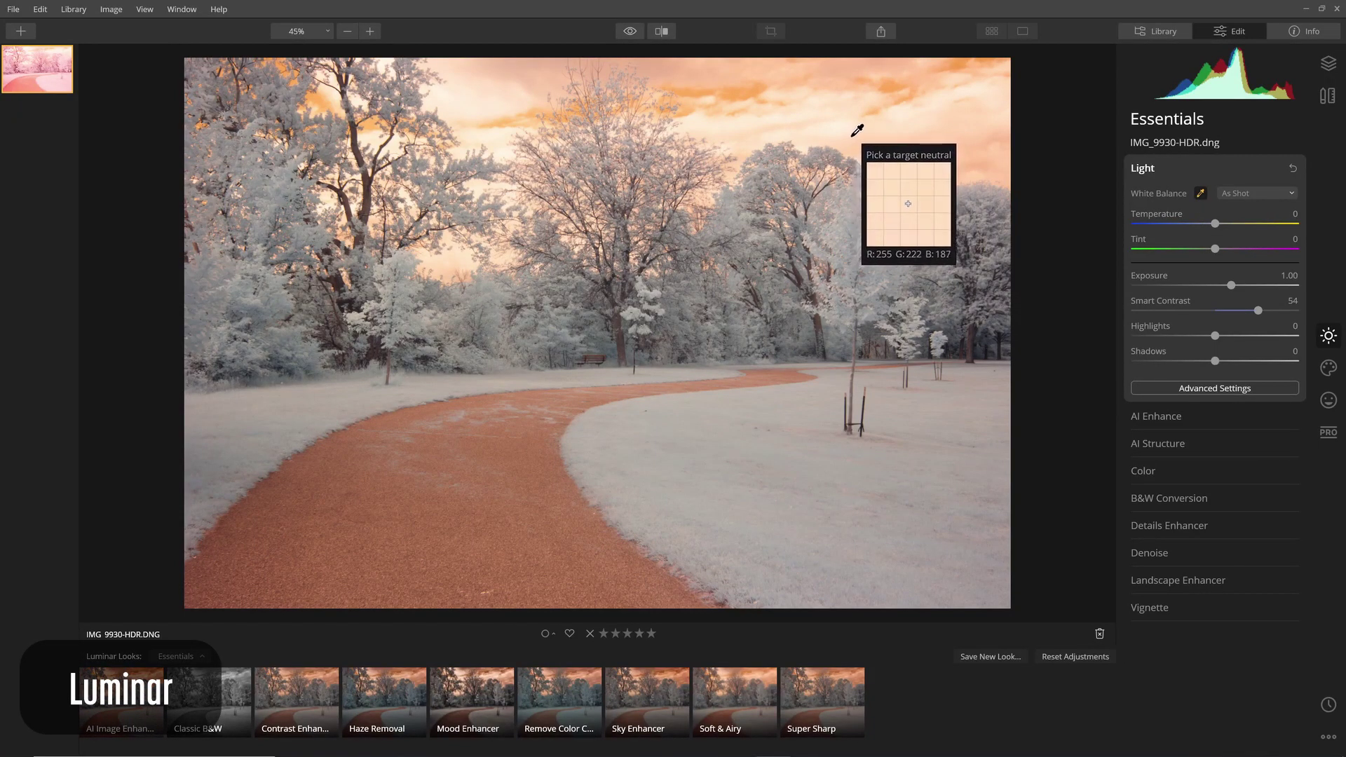
key(Escape)
click(854, 140)
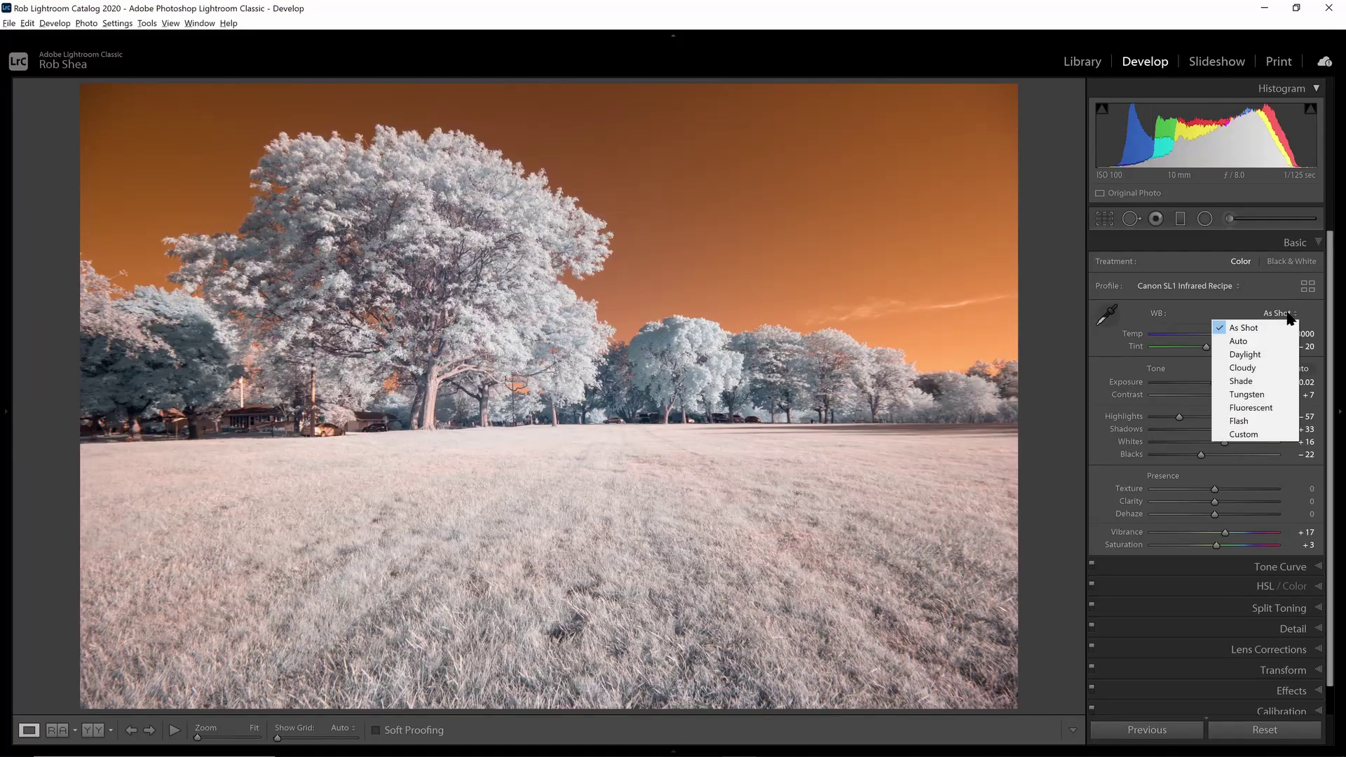
- In Lightroom, set the meadow photo's white balance to Auto and sample the large tree's trunk as the neutral
click(1246, 341)
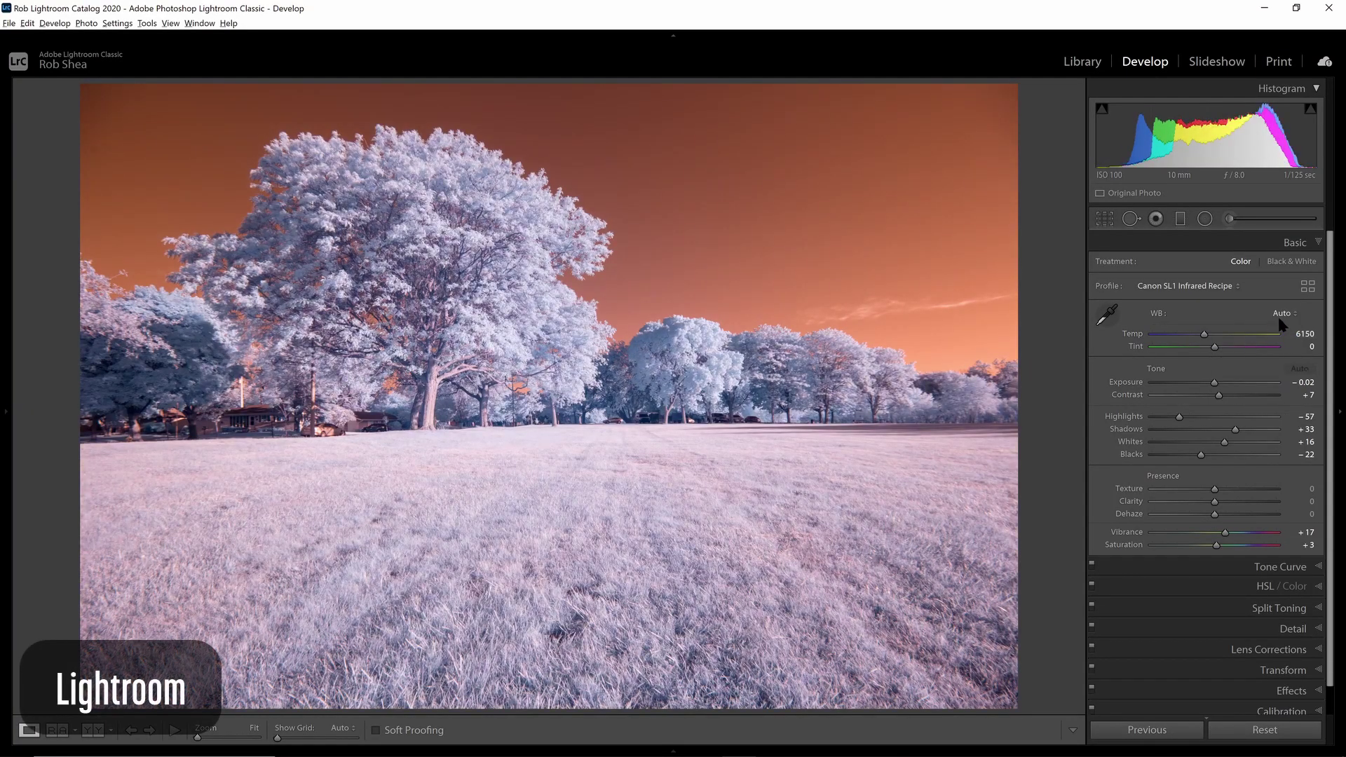
click(1108, 315)
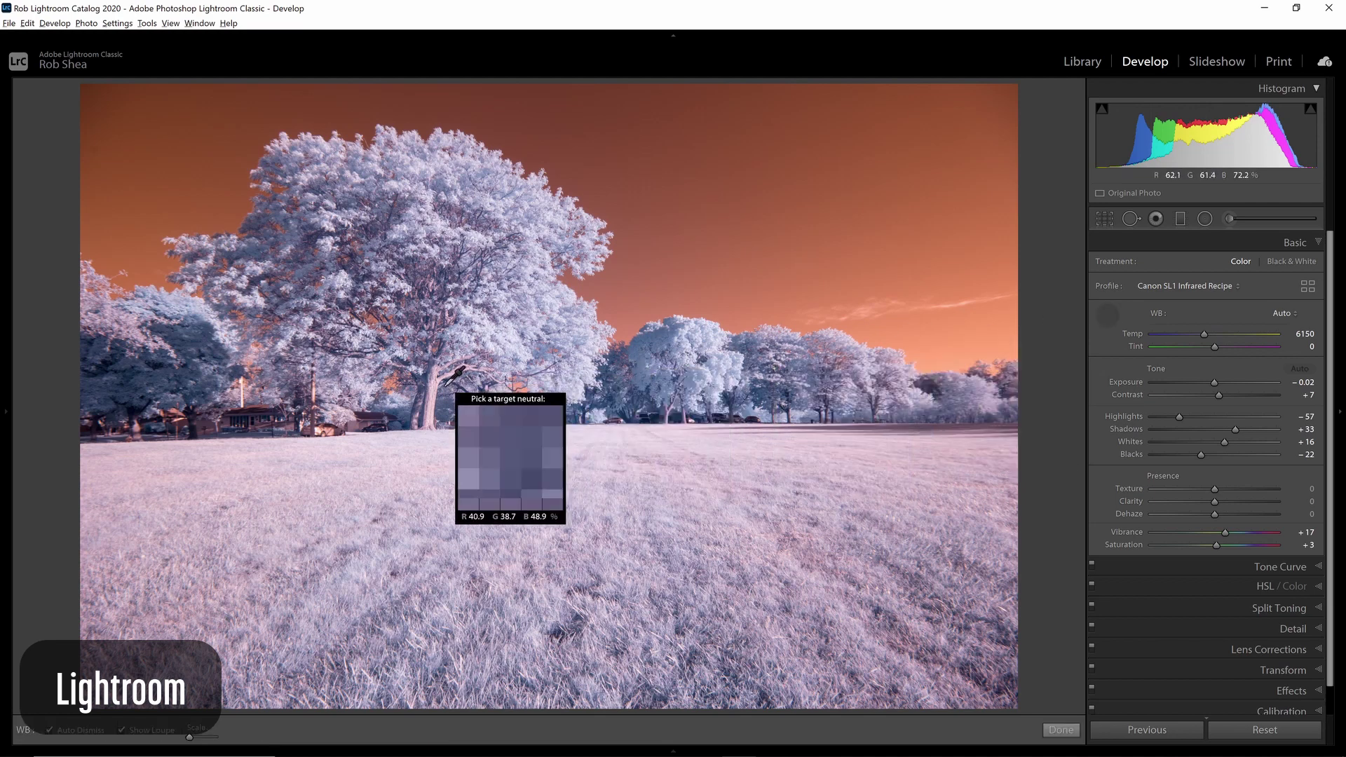
click(433, 397)
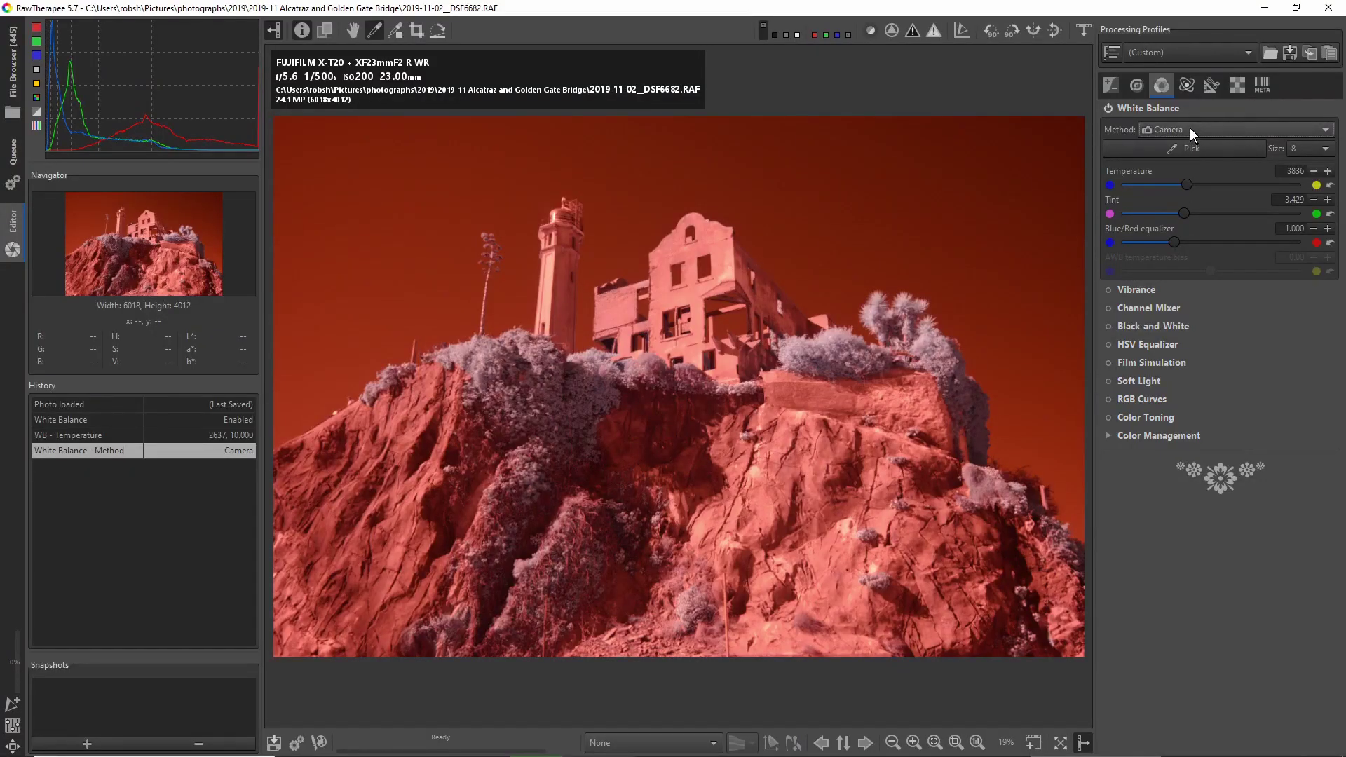
- In RawTherapee, set the white balance method of the rocky island photo to Auto
click(1189, 128)
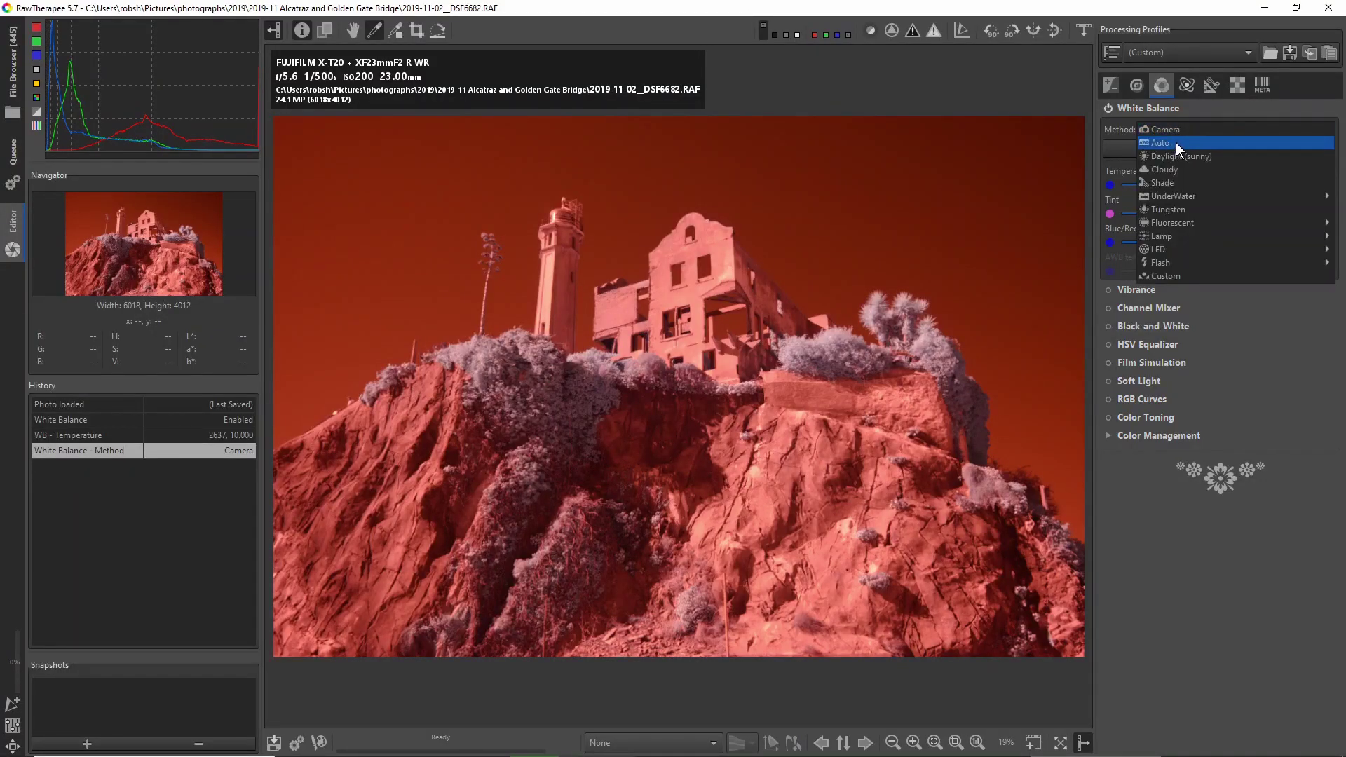
click(1176, 142)
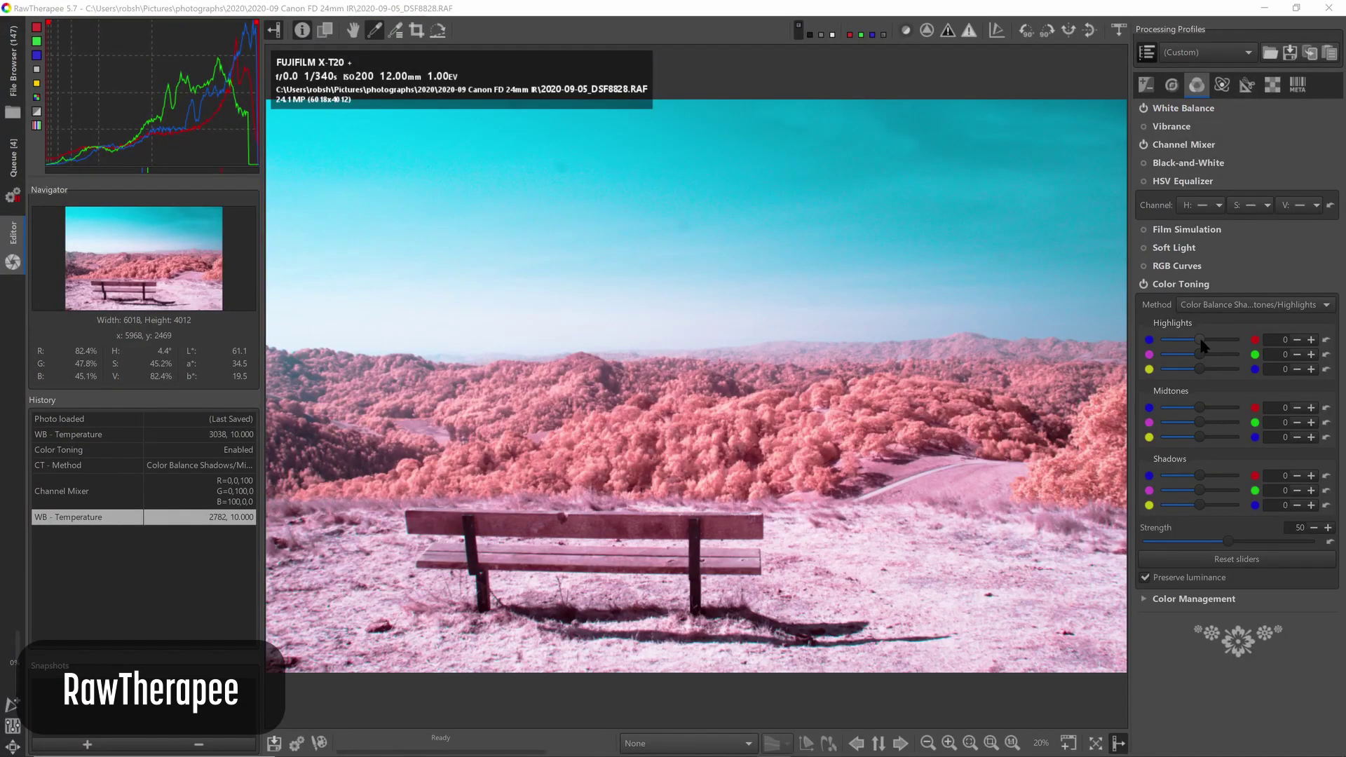
- Set the bench photo's Color Toning highlights to -24, -14 and -26, and shift the midtones from red toward blue
drag(1199, 339, 1190, 339)
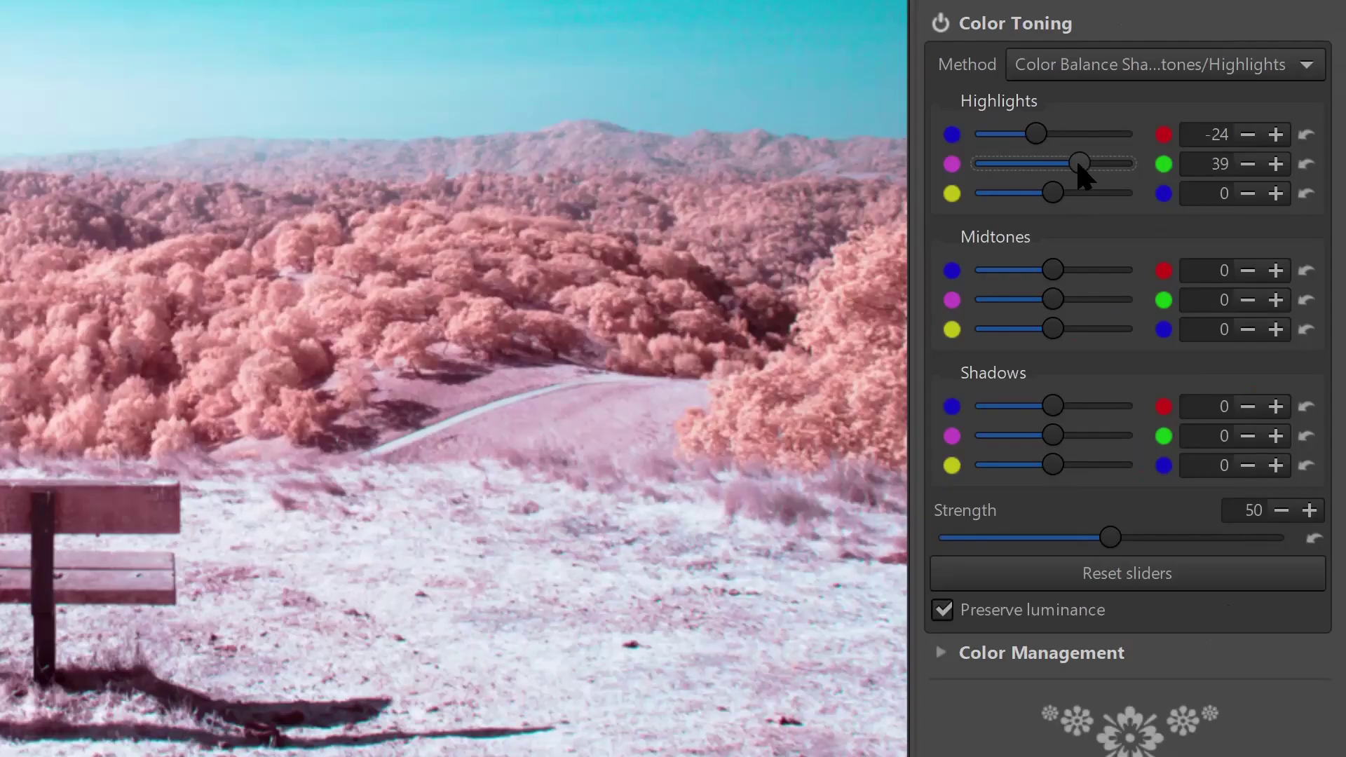
drag(1208, 352, 1201, 361)
drag(1057, 170, 1033, 198)
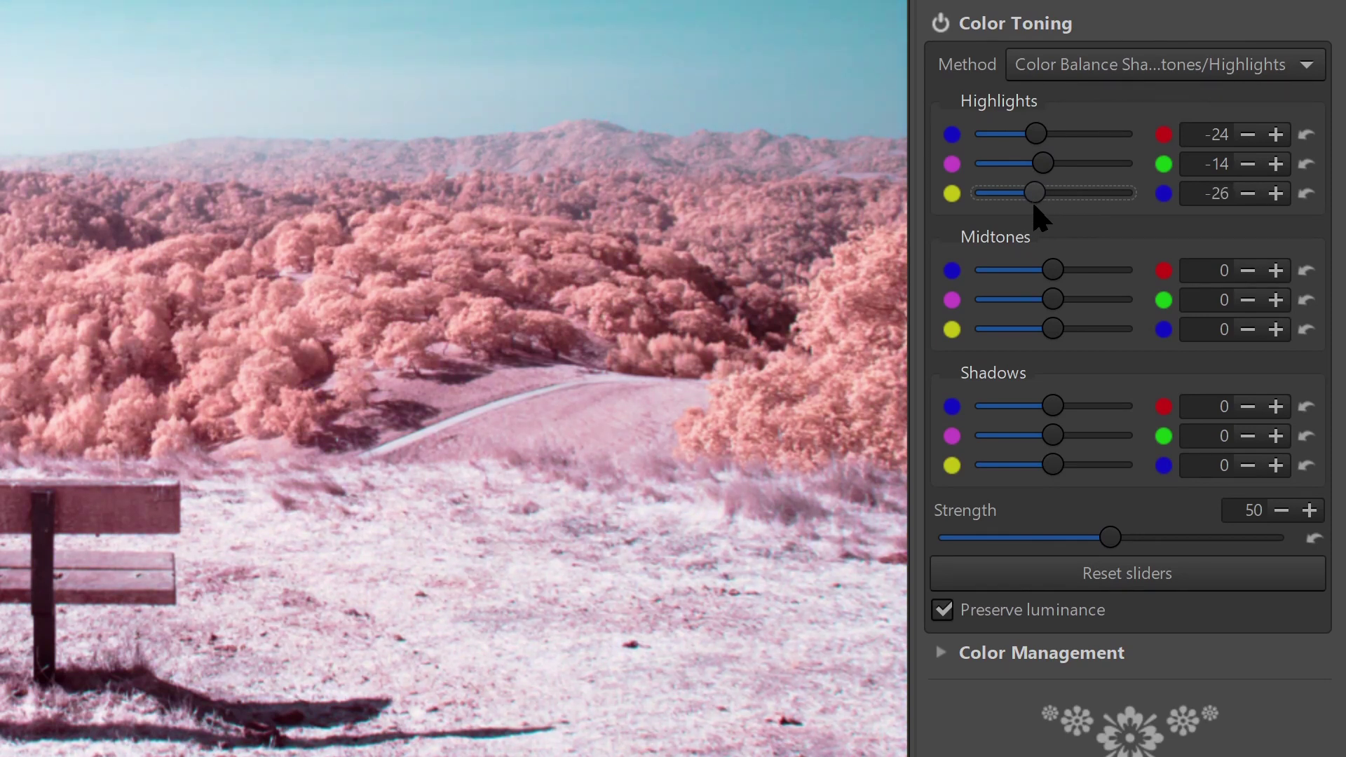
mouse_move(1053, 270)
mouse_down()
mouse_move(1067, 270)
mouse_move(1040, 276)
mouse_up()
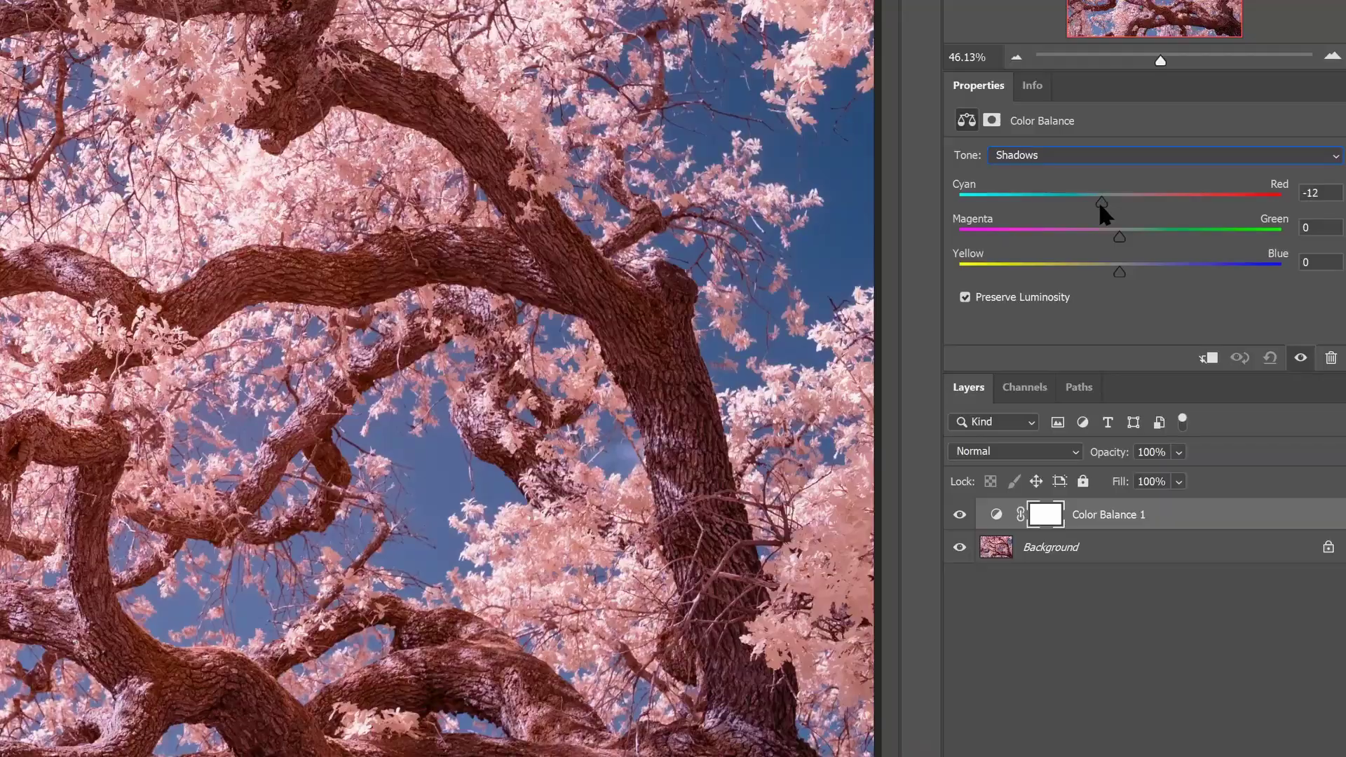
- In Photoshop, set the Color Balance shadows to Cyan-Red -29 and Magenta-Green +29, and shift the midtones toward cyan
drag(1100, 202, 1168, 263)
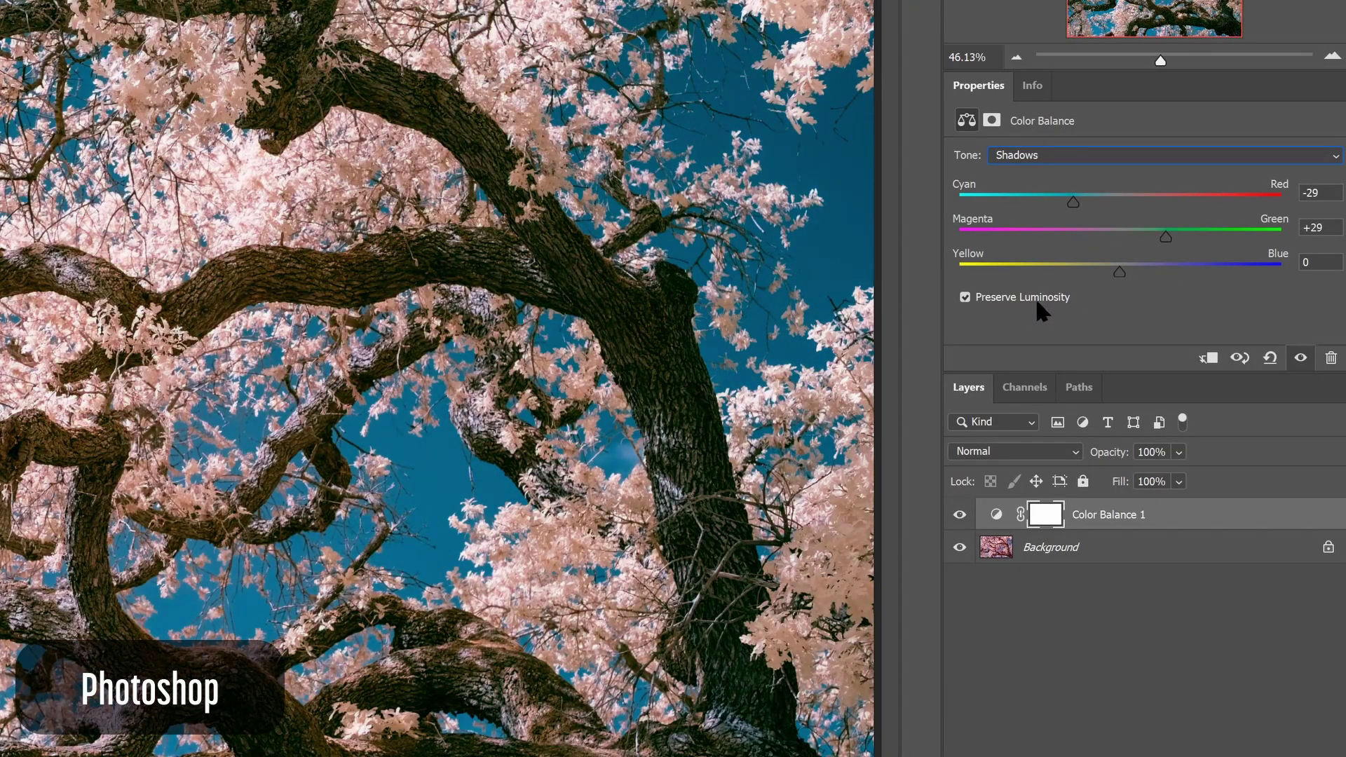
click(1042, 153)
click(1037, 181)
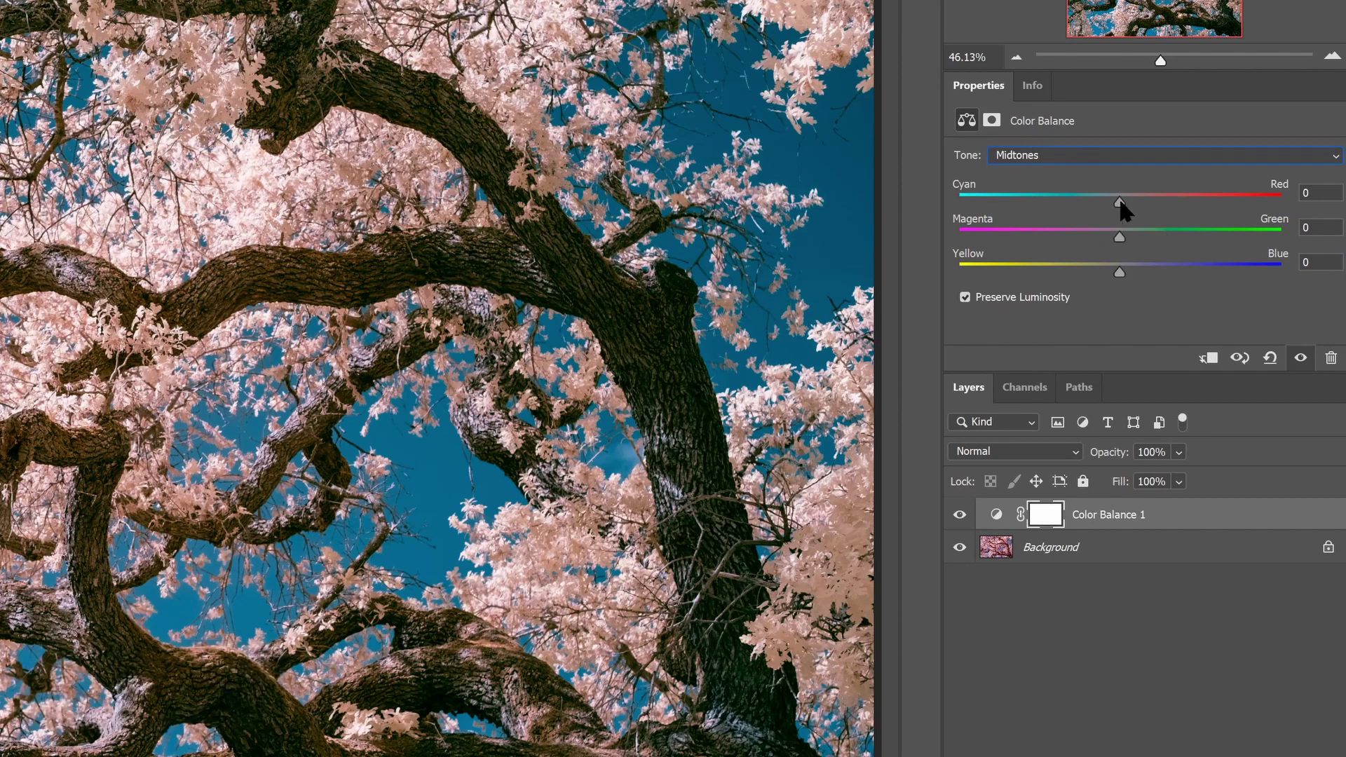
drag(1095, 199, 1100, 199)
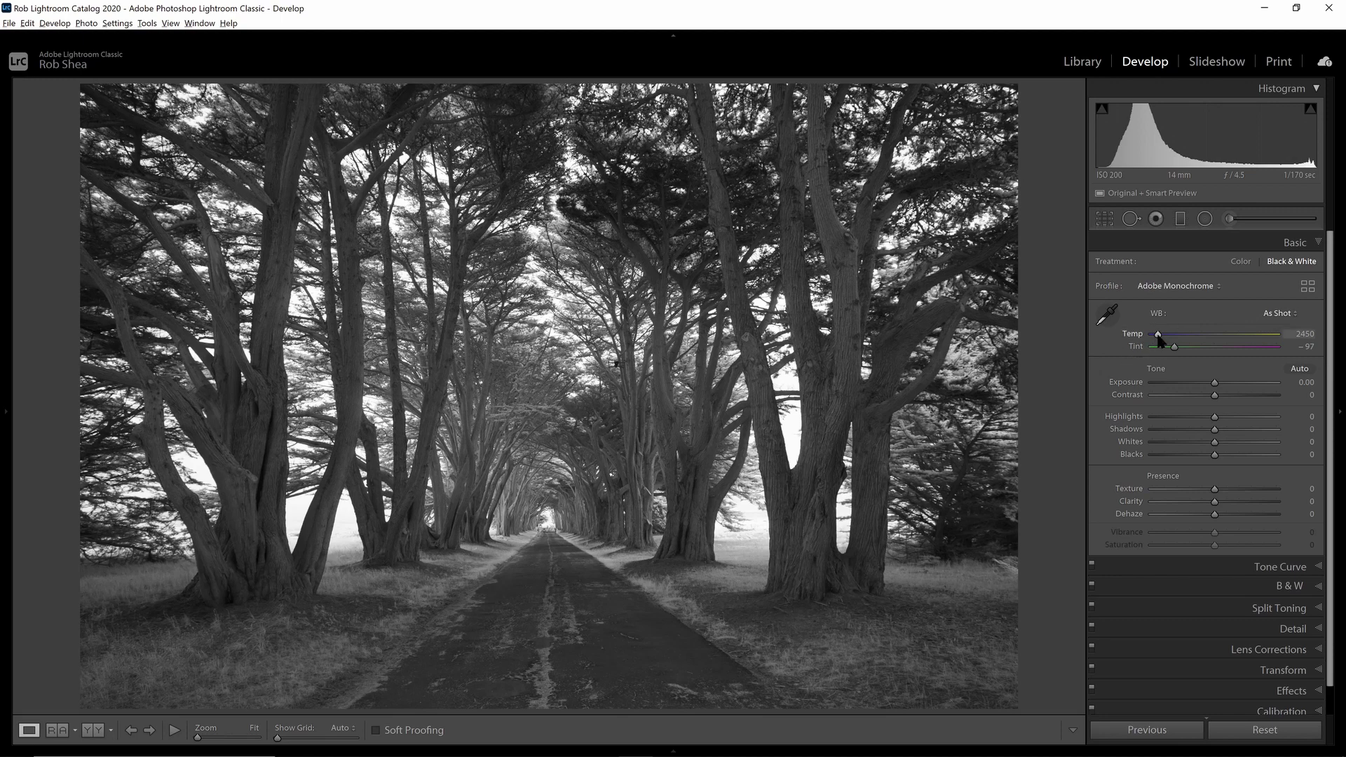
- In Lightroom, set the black-and-white tree tunnel photo's temperature to 2000 and advance to the next photo
drag(1158, 340, 1059, 357)
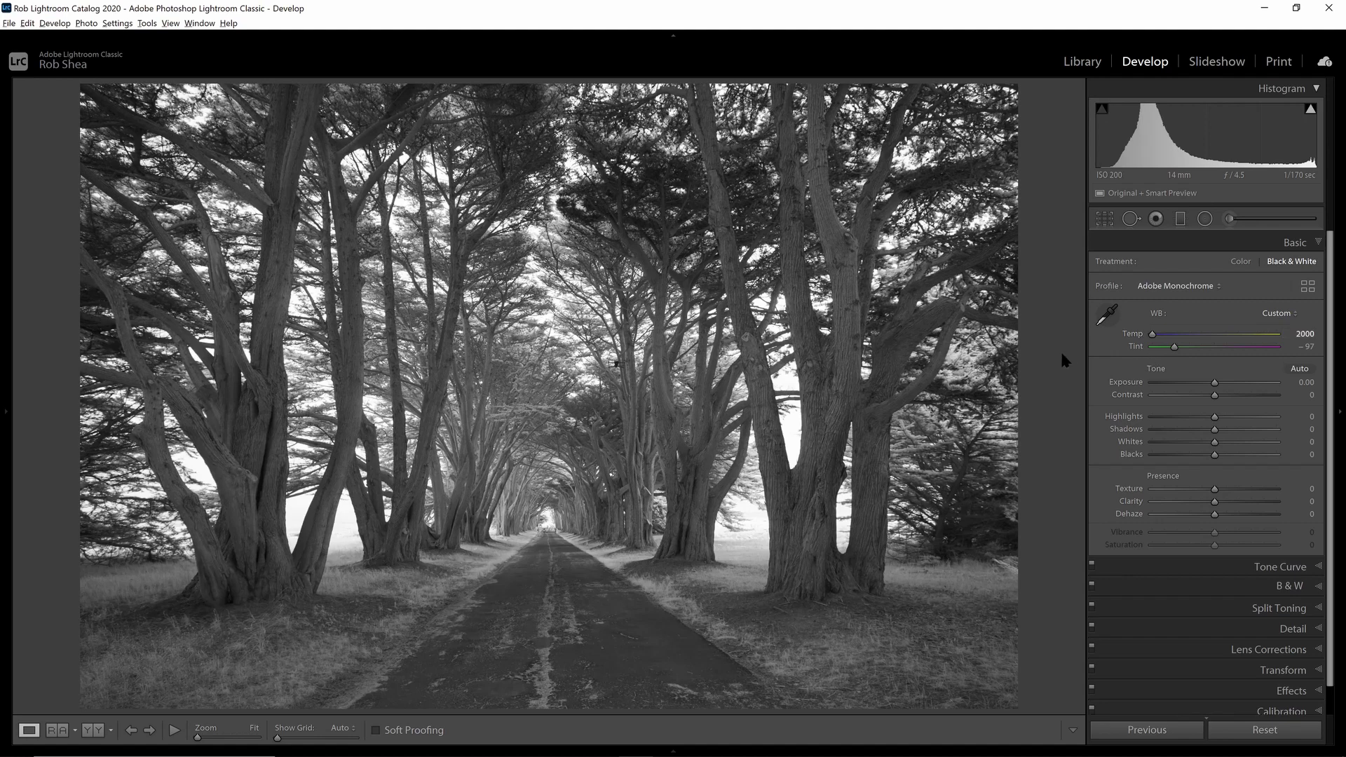
key(Right)
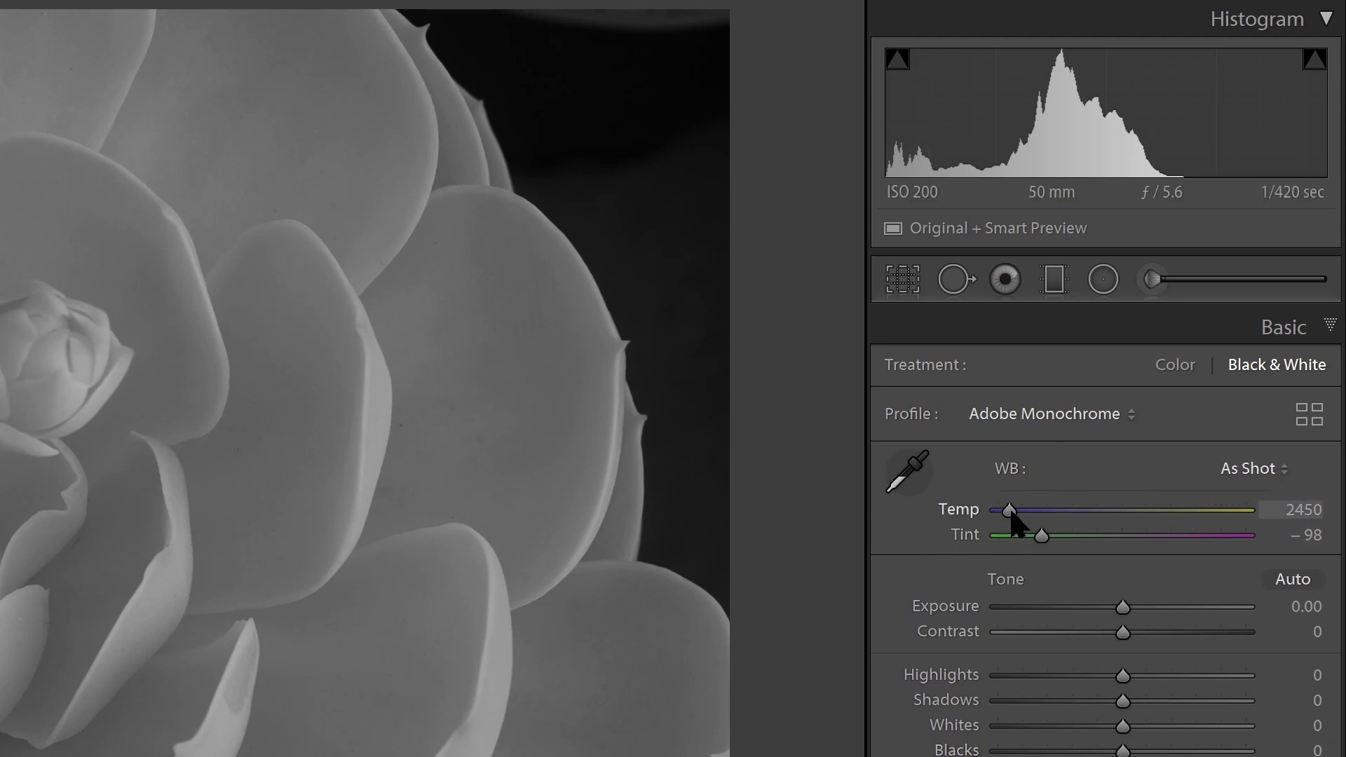
- Vary the temperature of the black-and-white succulent photo and of the fence post photo
drag(1012, 515, 1056, 522)
drag(1086, 522, 902, 559)
key(Right)
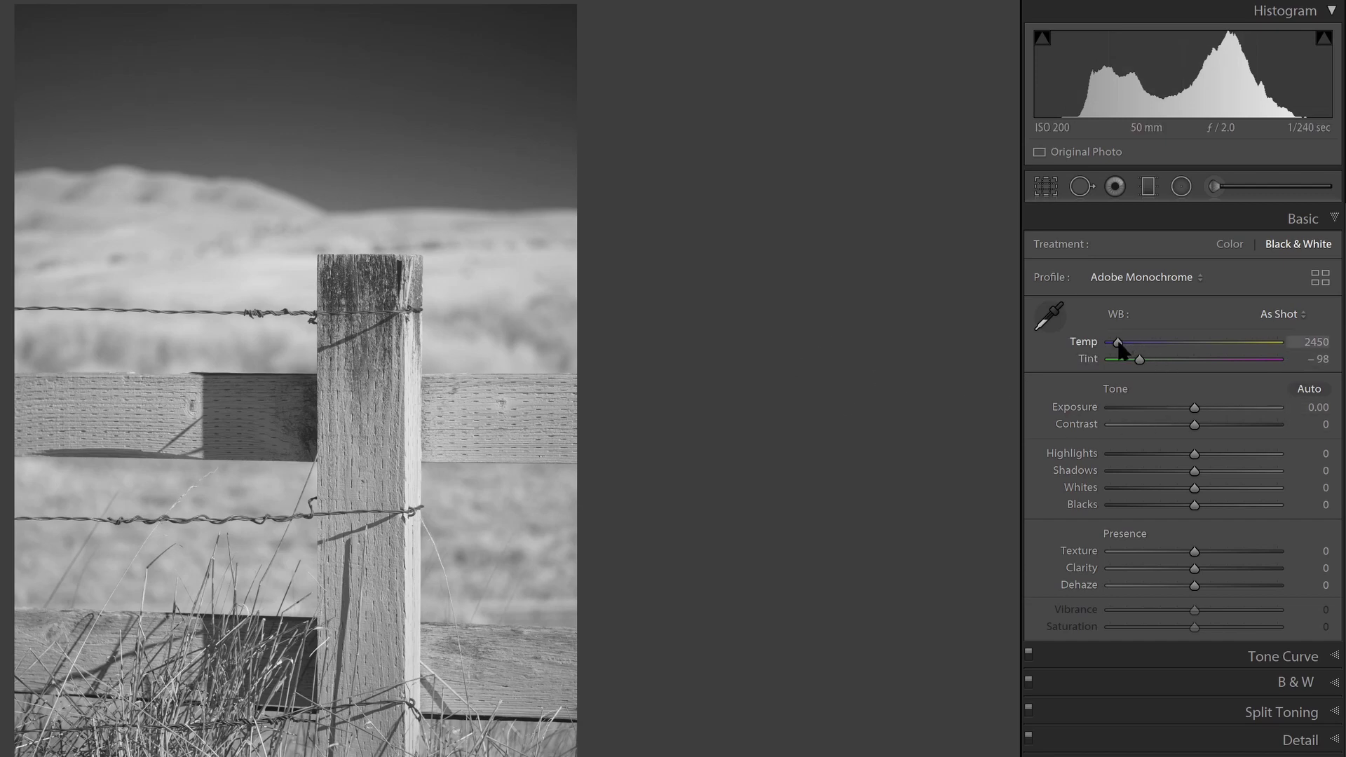
mouse_move(1118, 343)
mouse_down()
mouse_move(1291, 359)
mouse_move(1084, 361)
mouse_move(1151, 363)
mouse_move(1122, 364)
mouse_up()
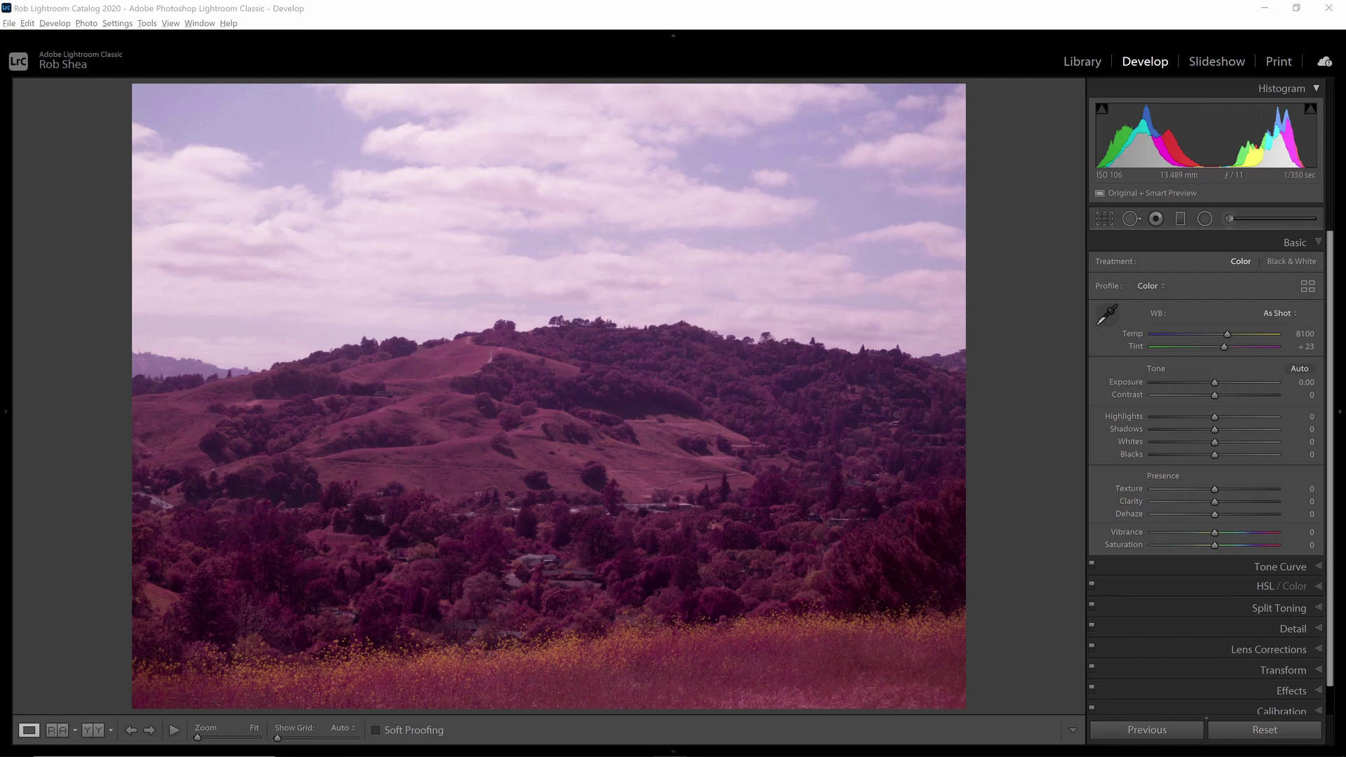
- Sample the clouds in the hillside photo as the white balance neutral and adjust its temperature before advancing to the next photo
click(1011, 276)
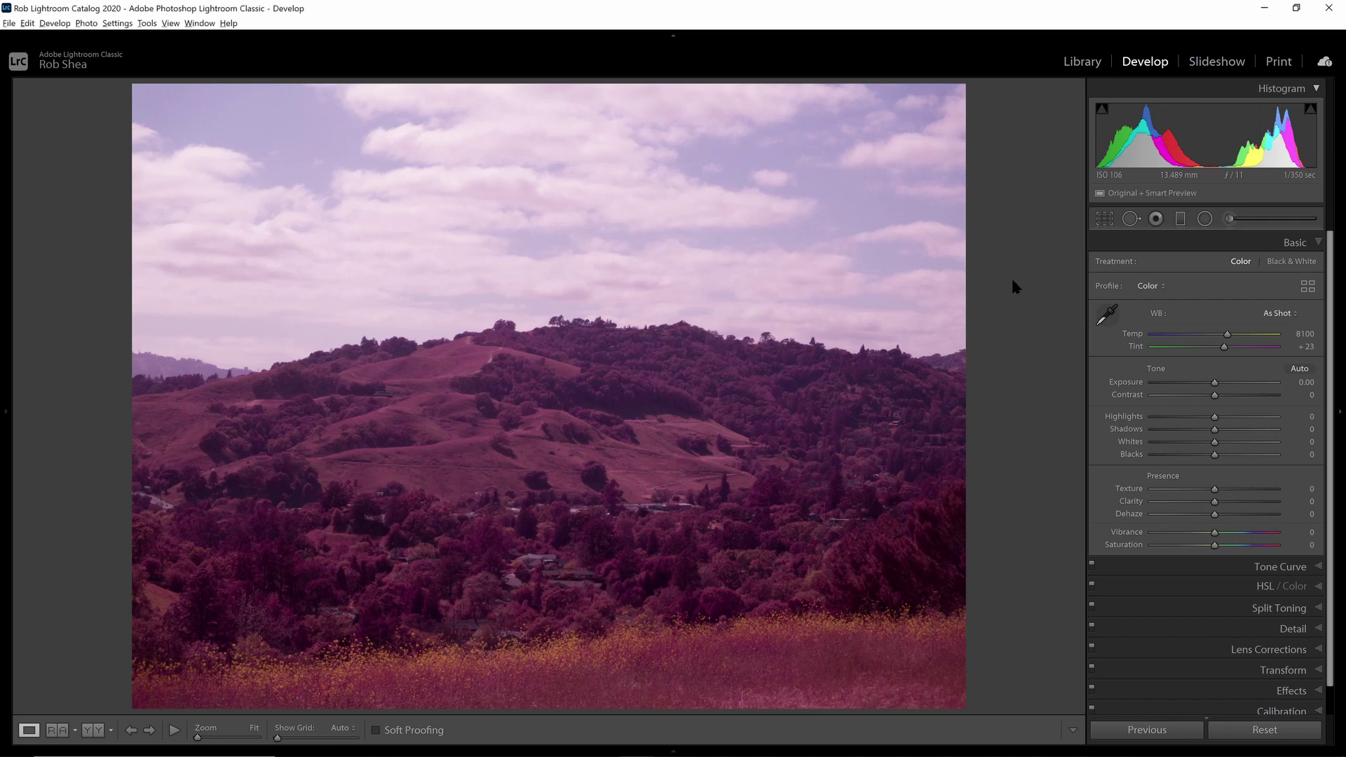
click(1108, 318)
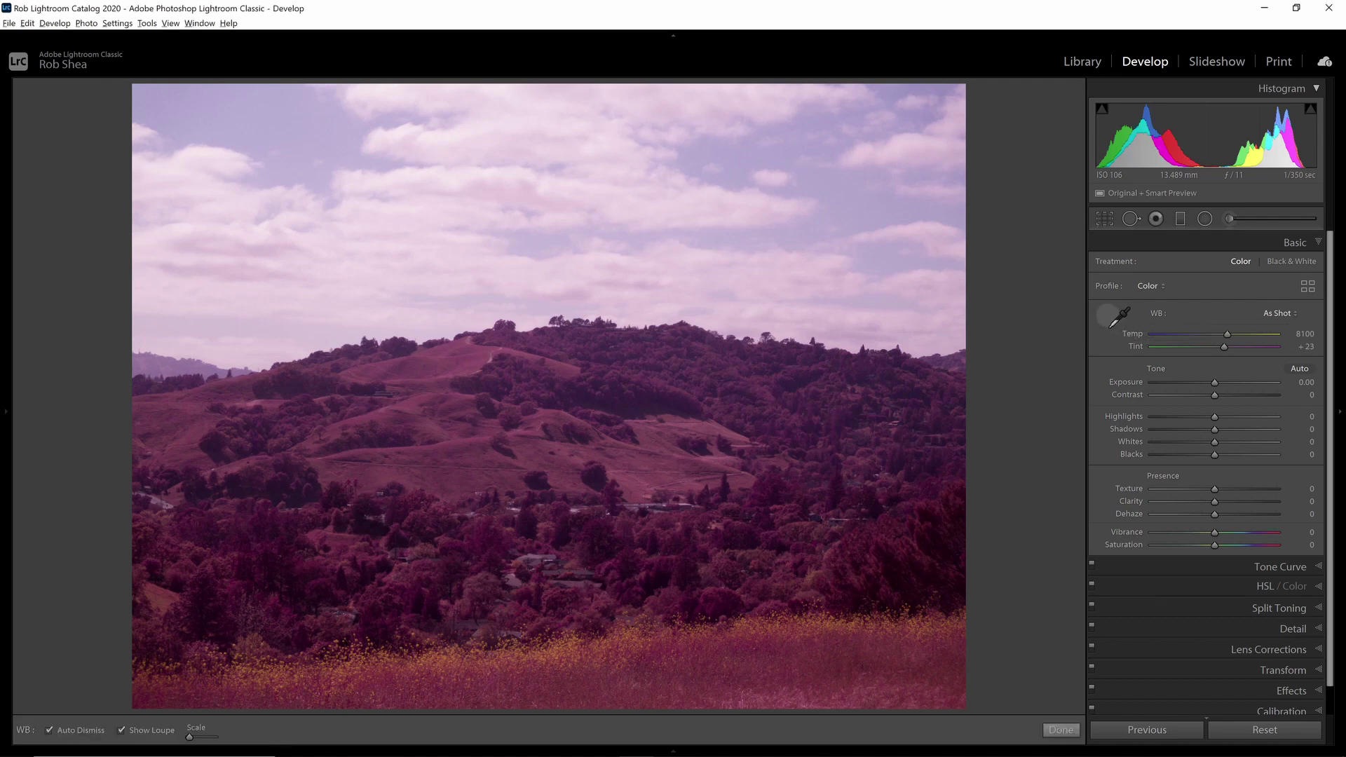
click(488, 198)
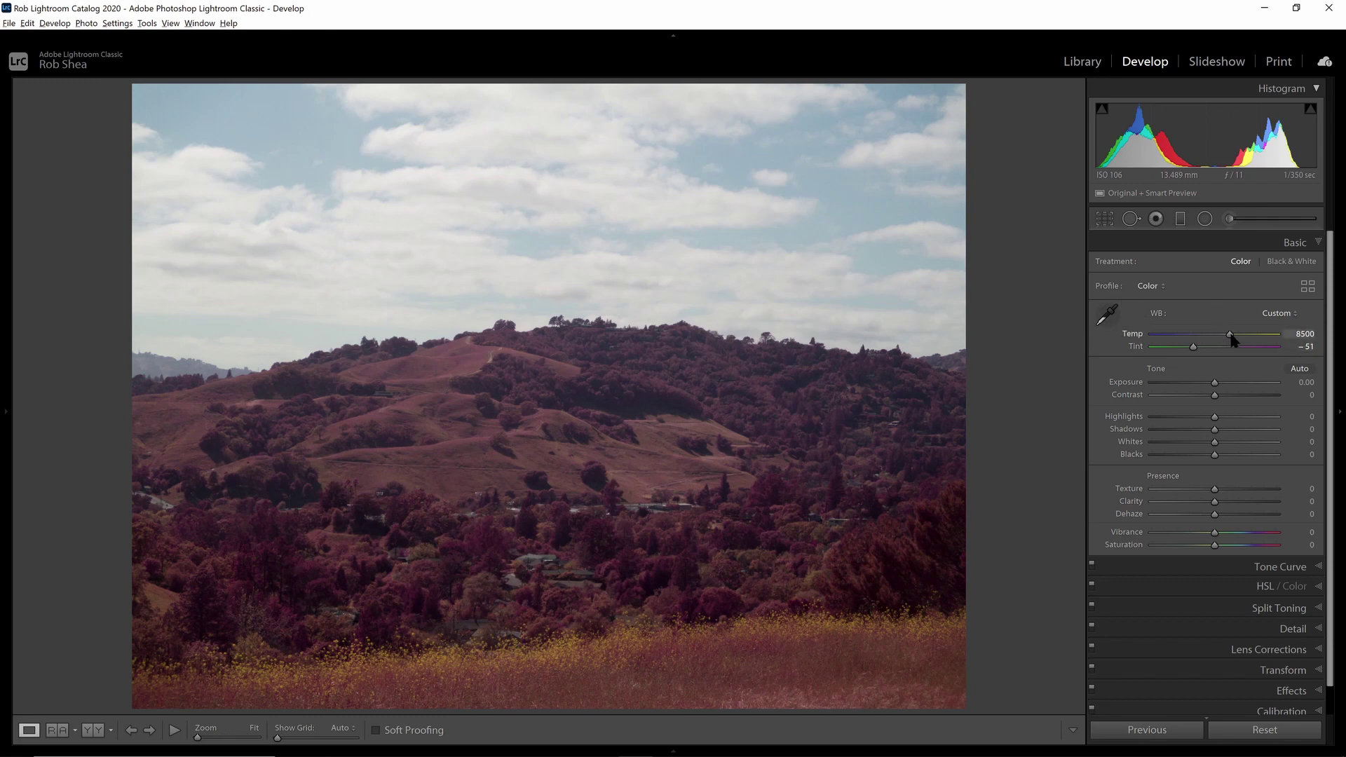
mouse_move(1231, 335)
mouse_down()
mouse_move(1246, 336)
mouse_move(1170, 336)
mouse_move(1258, 342)
mouse_move(1227, 345)
mouse_up()
key(Right)
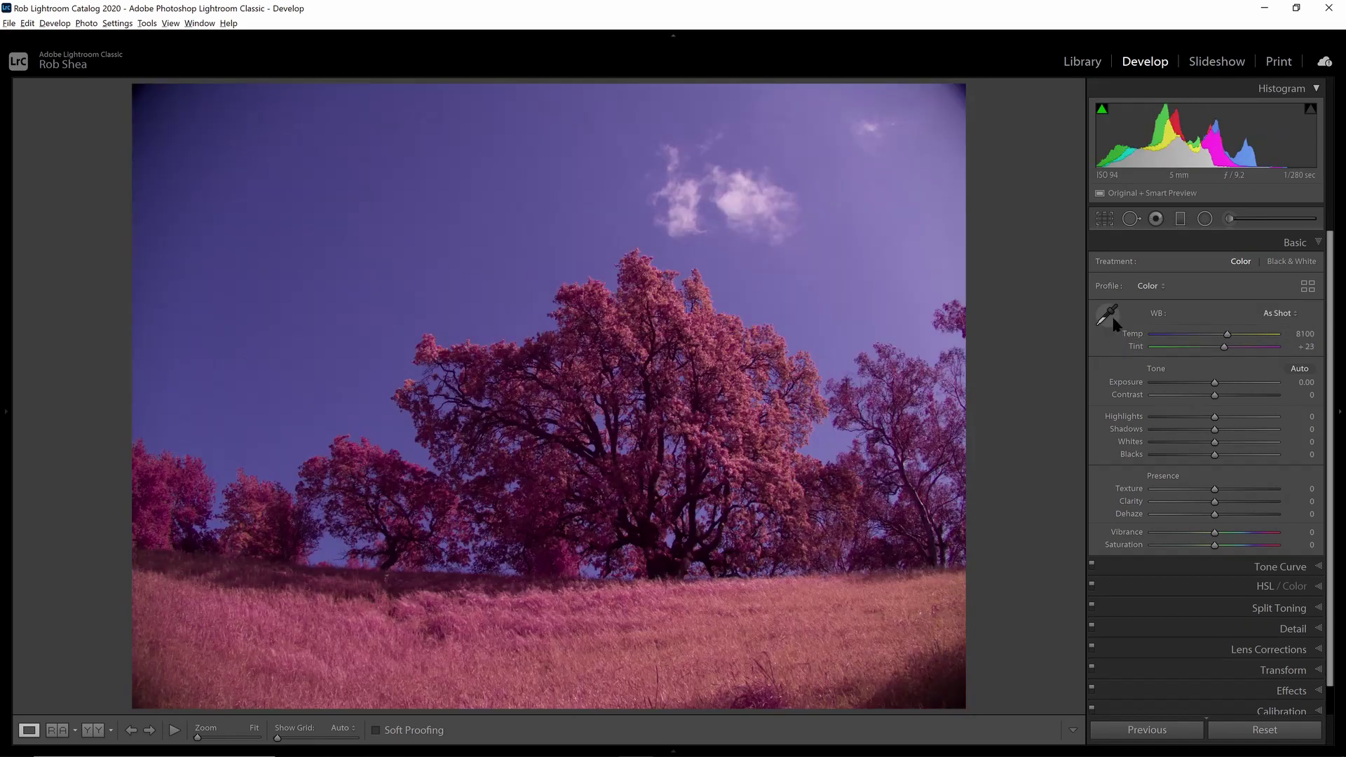
- Sample the cloud in the lone oak photo as the neutral and set the tint to +73 before advancing to the next photo
click(1108, 316)
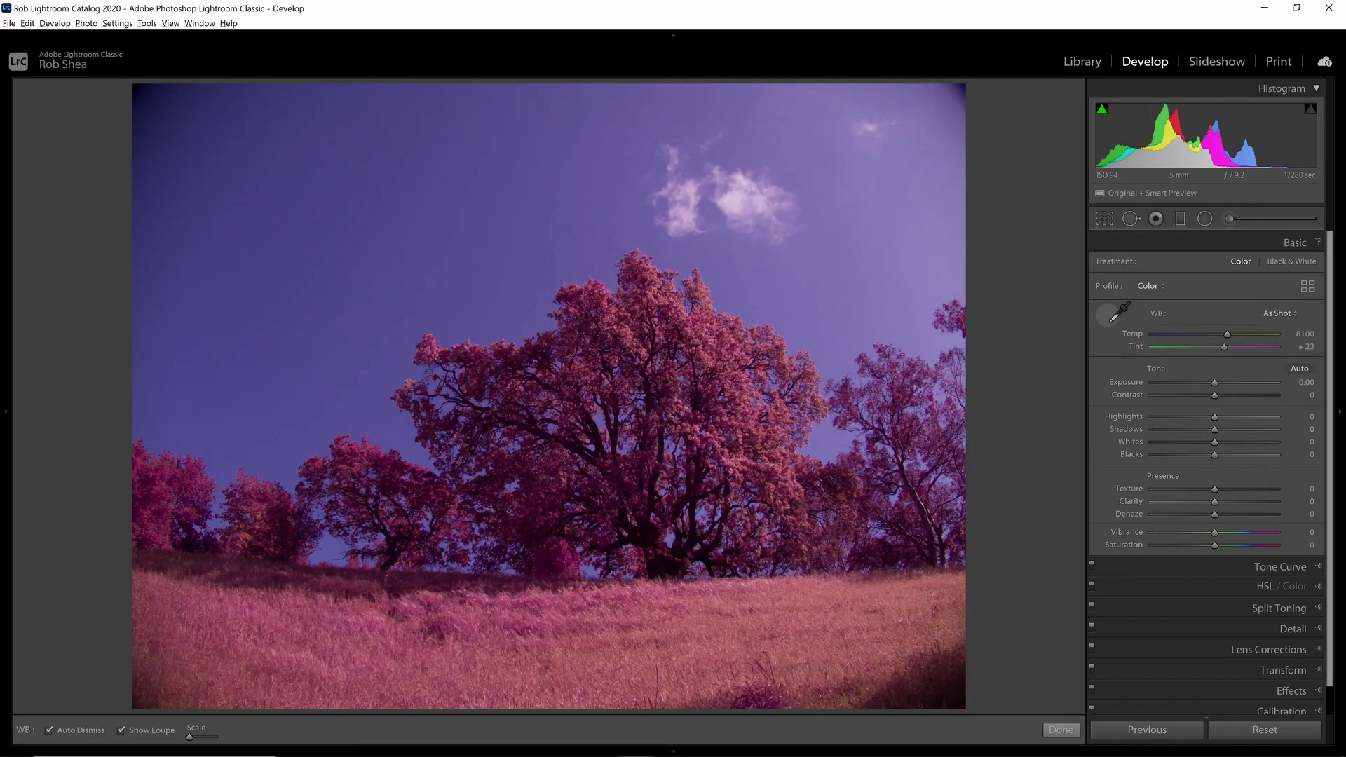
click(734, 202)
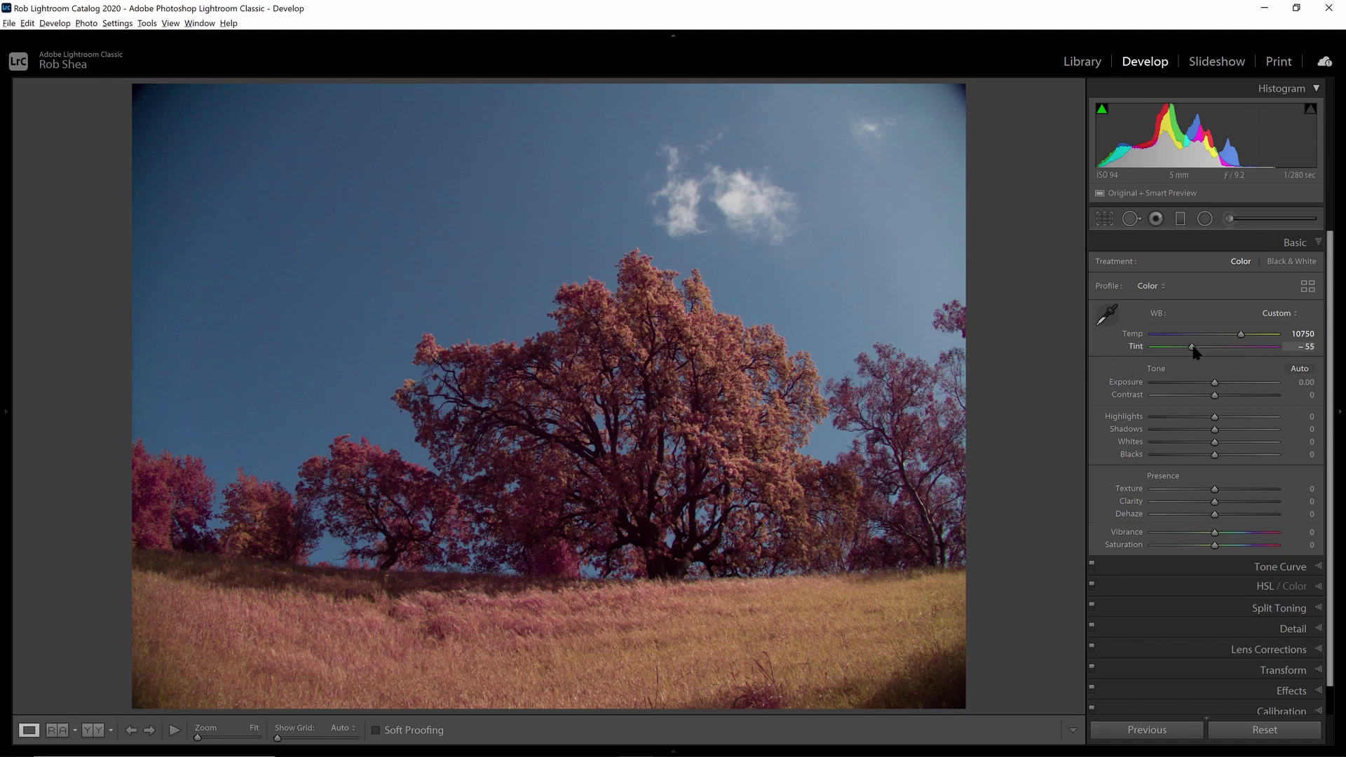
drag(1195, 349, 1244, 378)
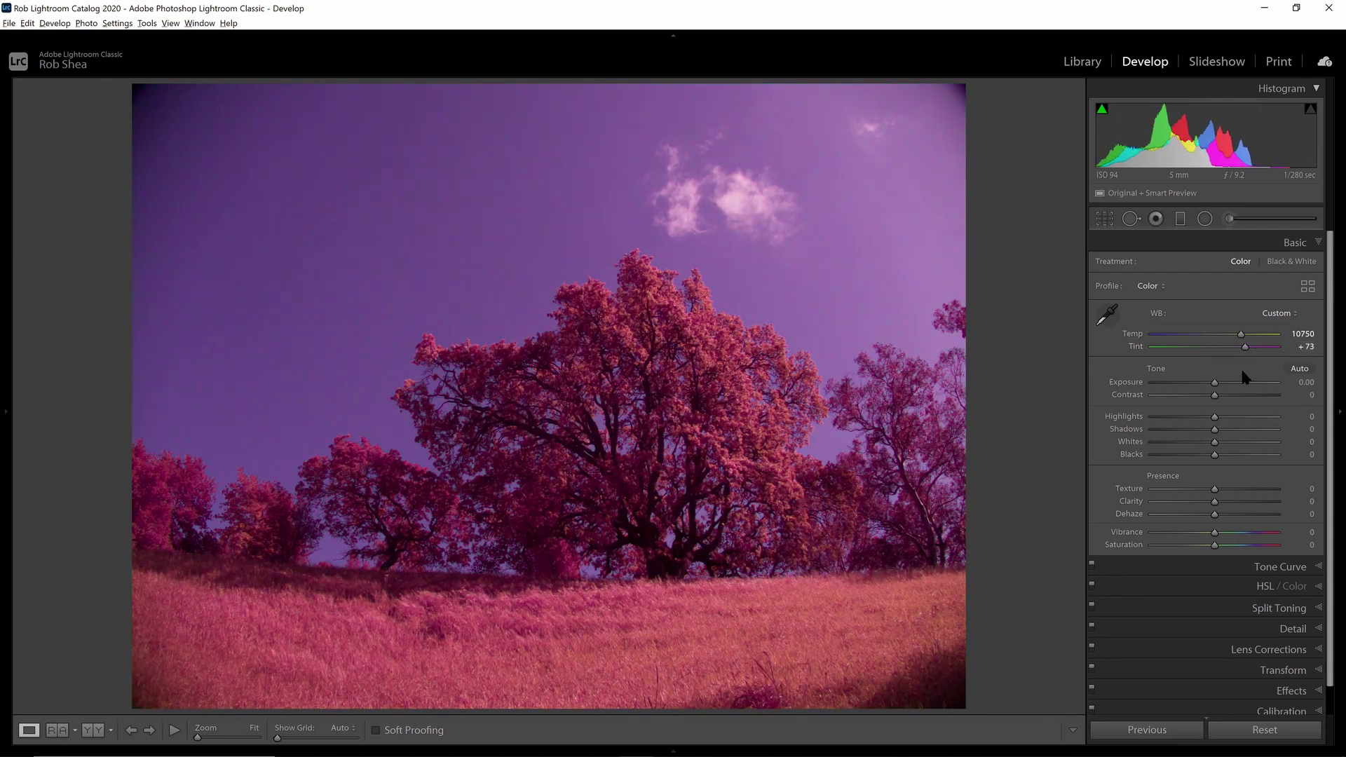
key(Right)
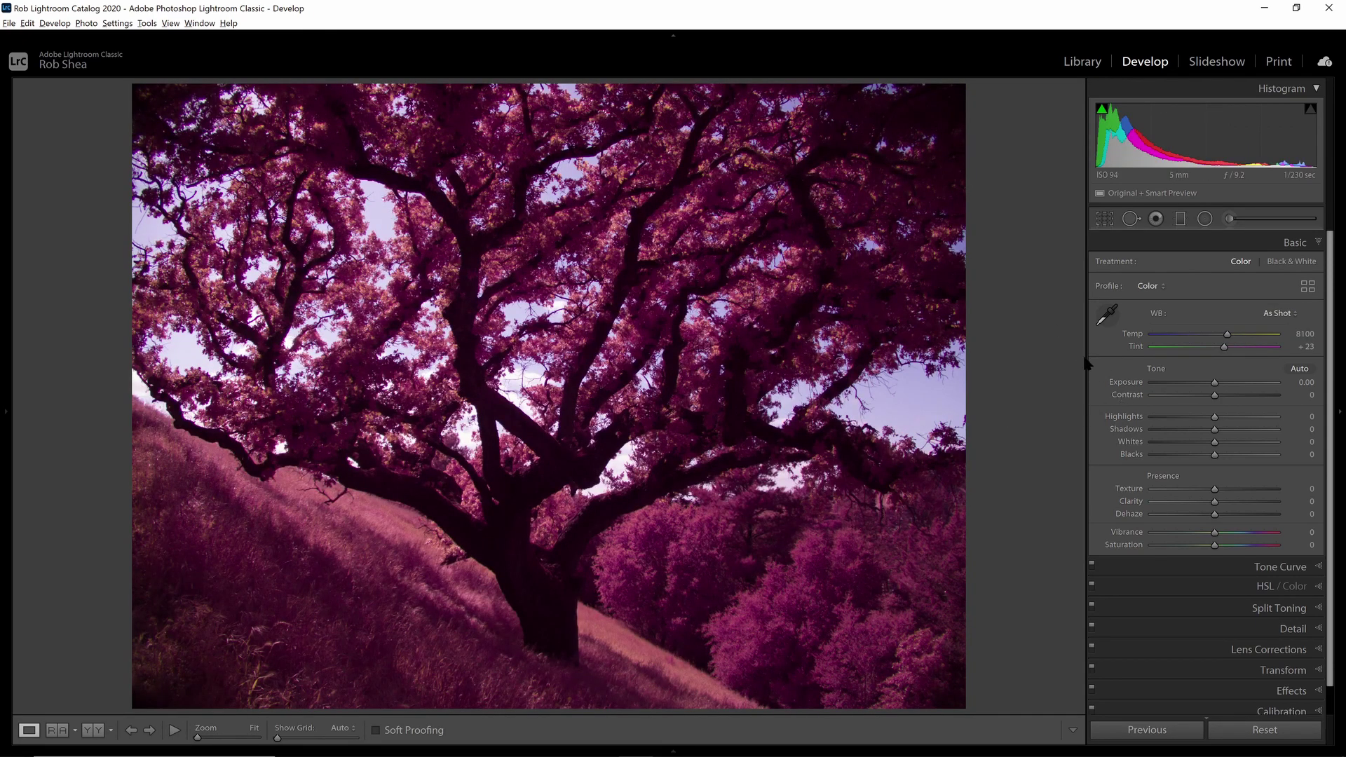
- Sample the bright sky between the purple oak's branches as the white balance neutral and vary the photo's temperature
click(1108, 316)
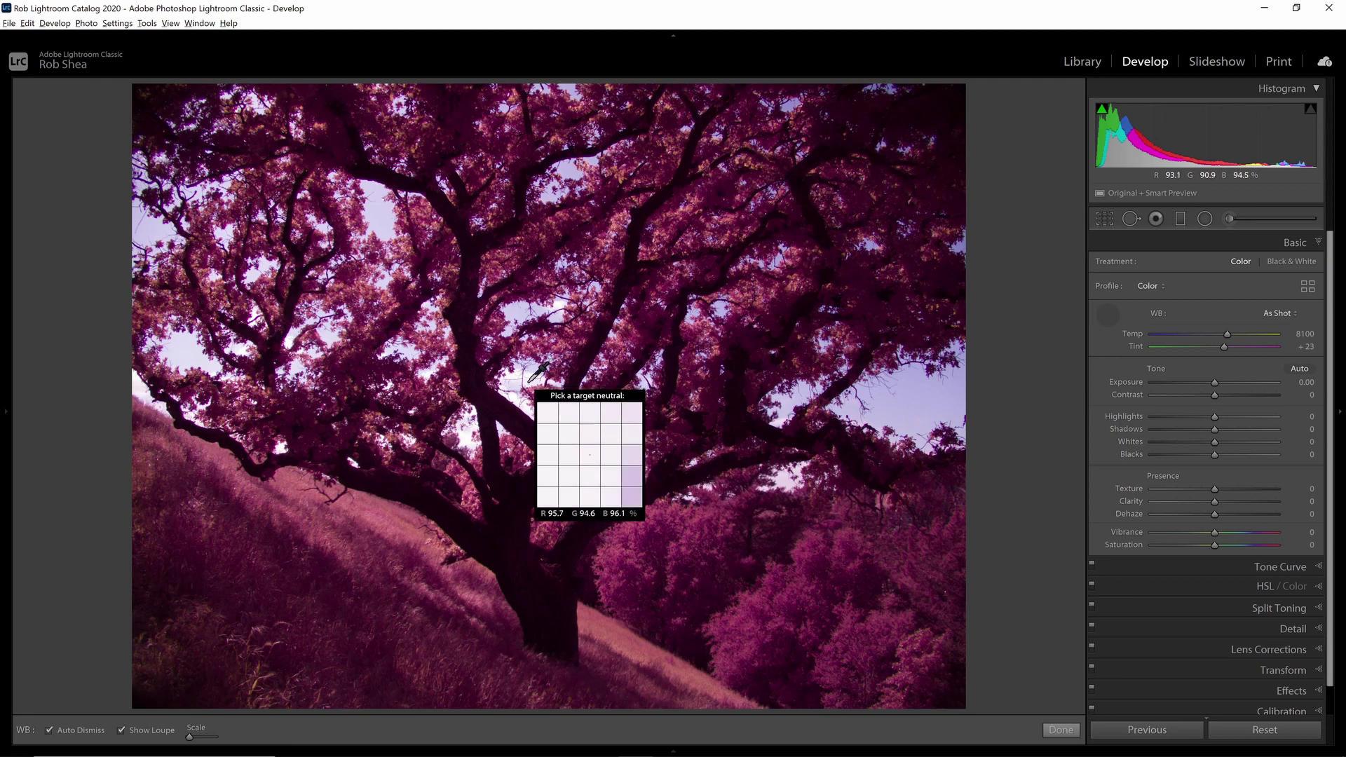
click(534, 390)
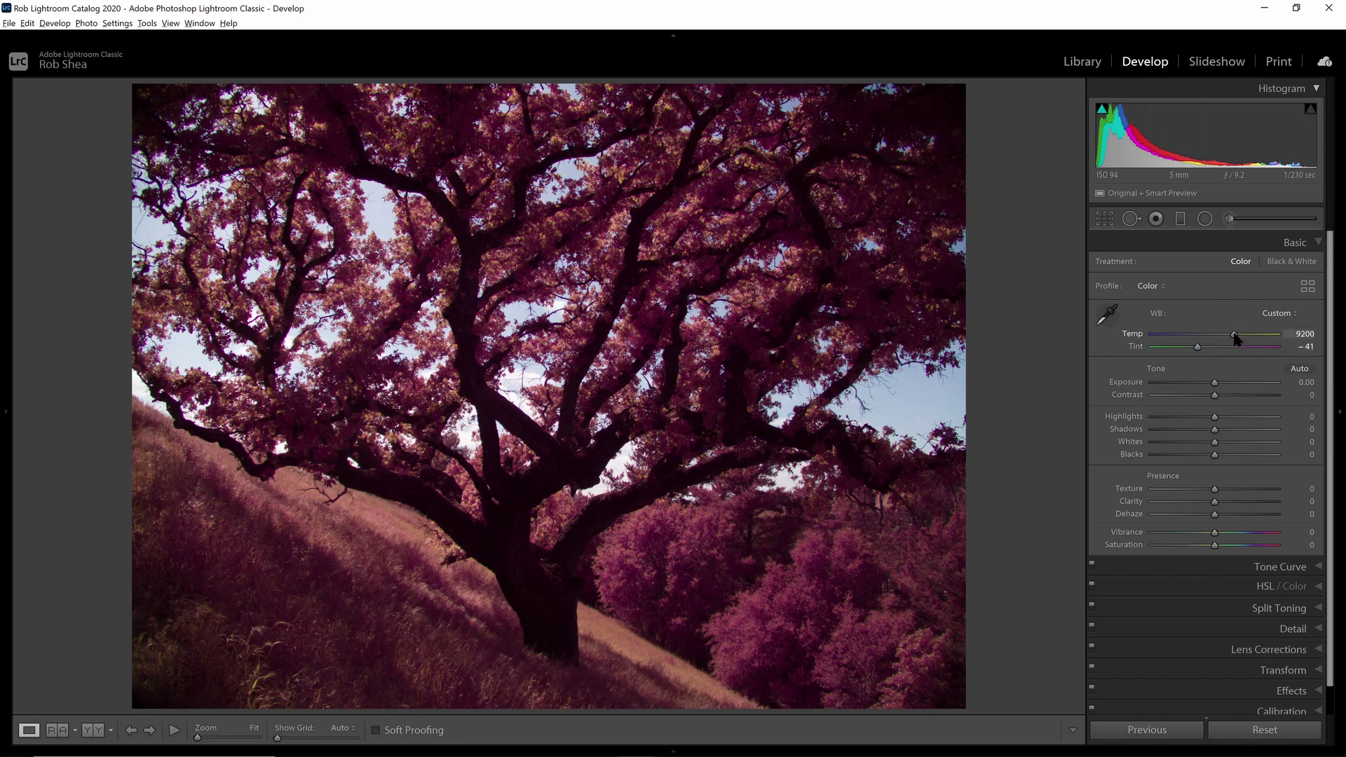
drag(1236, 338, 1281, 357)
double_click(1154, 336)
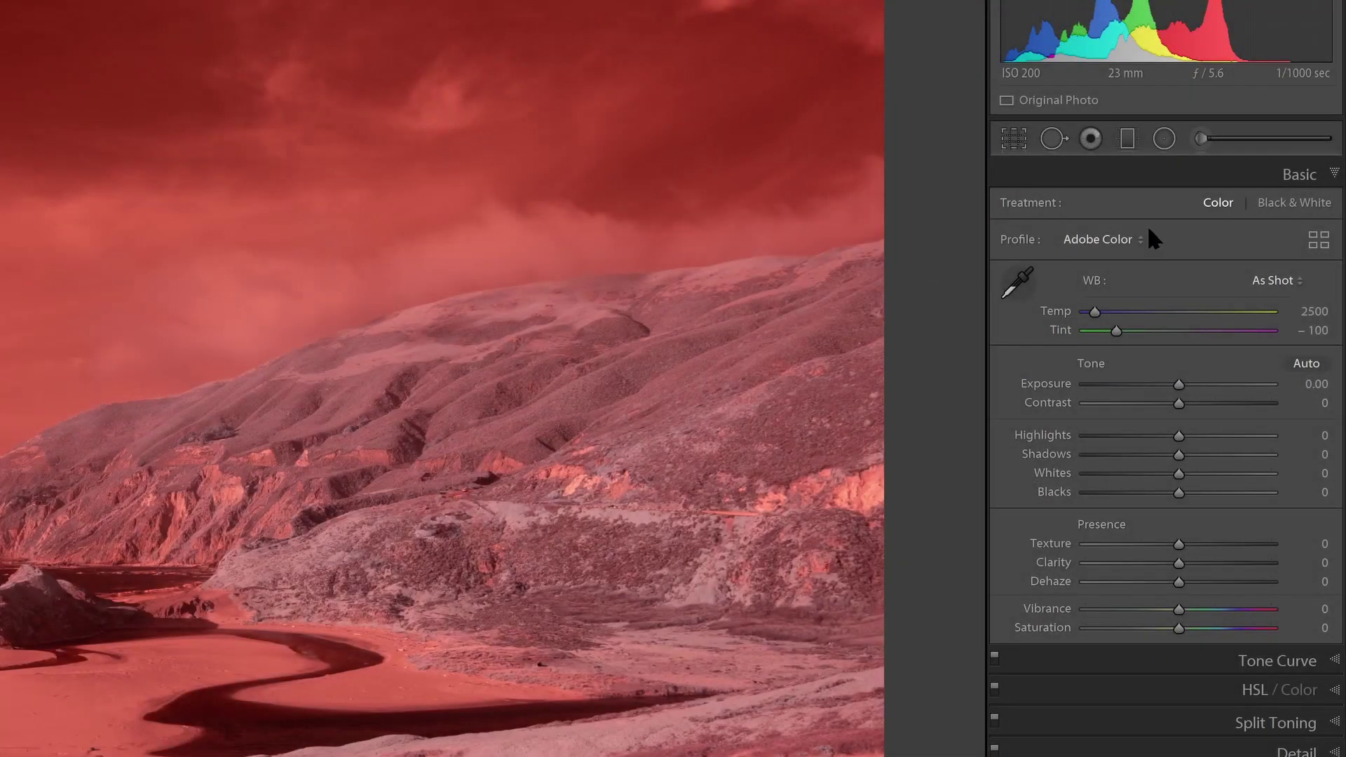
- Apply the Fujifilm X-T20 IR 590nm profile to the red coastal photo and sample the cloud above the hill as the neutral
click(1319, 238)
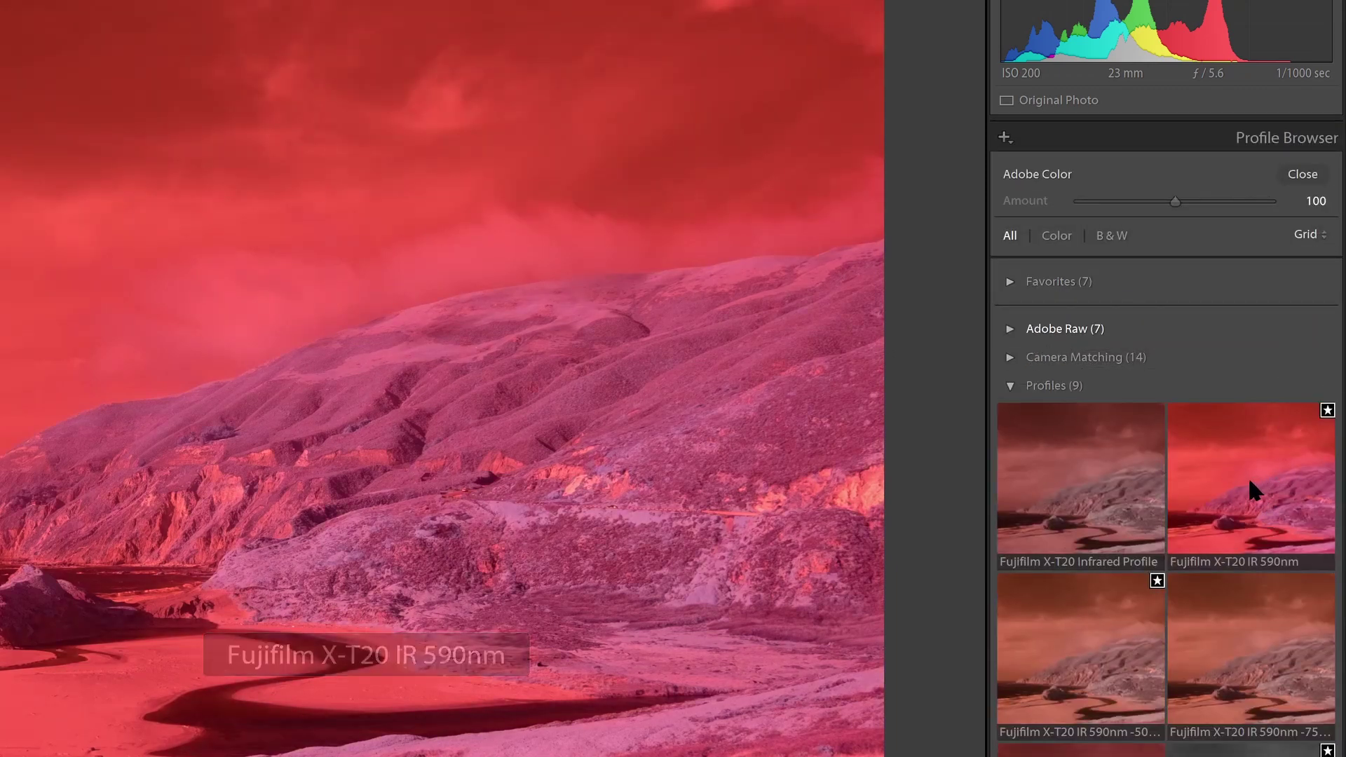
click(1246, 491)
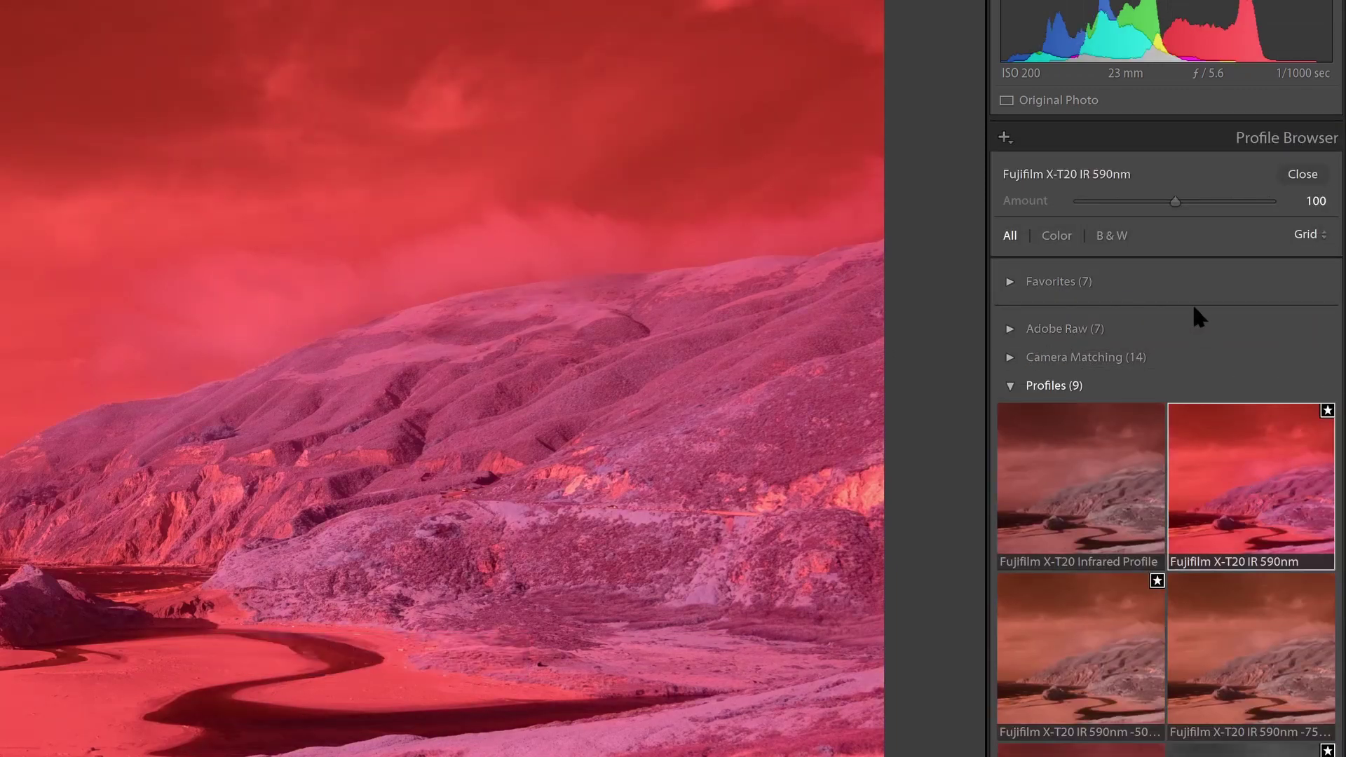
click(1302, 175)
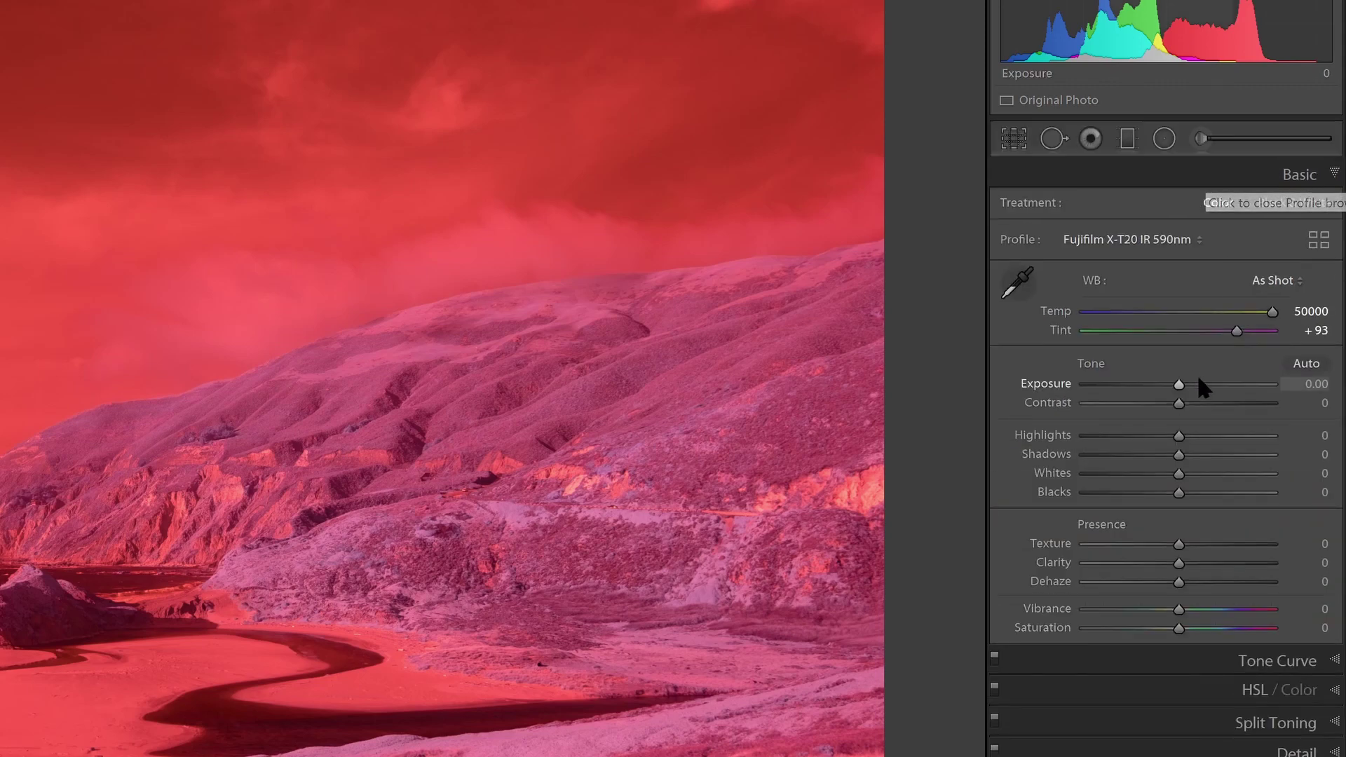
click(1036, 280)
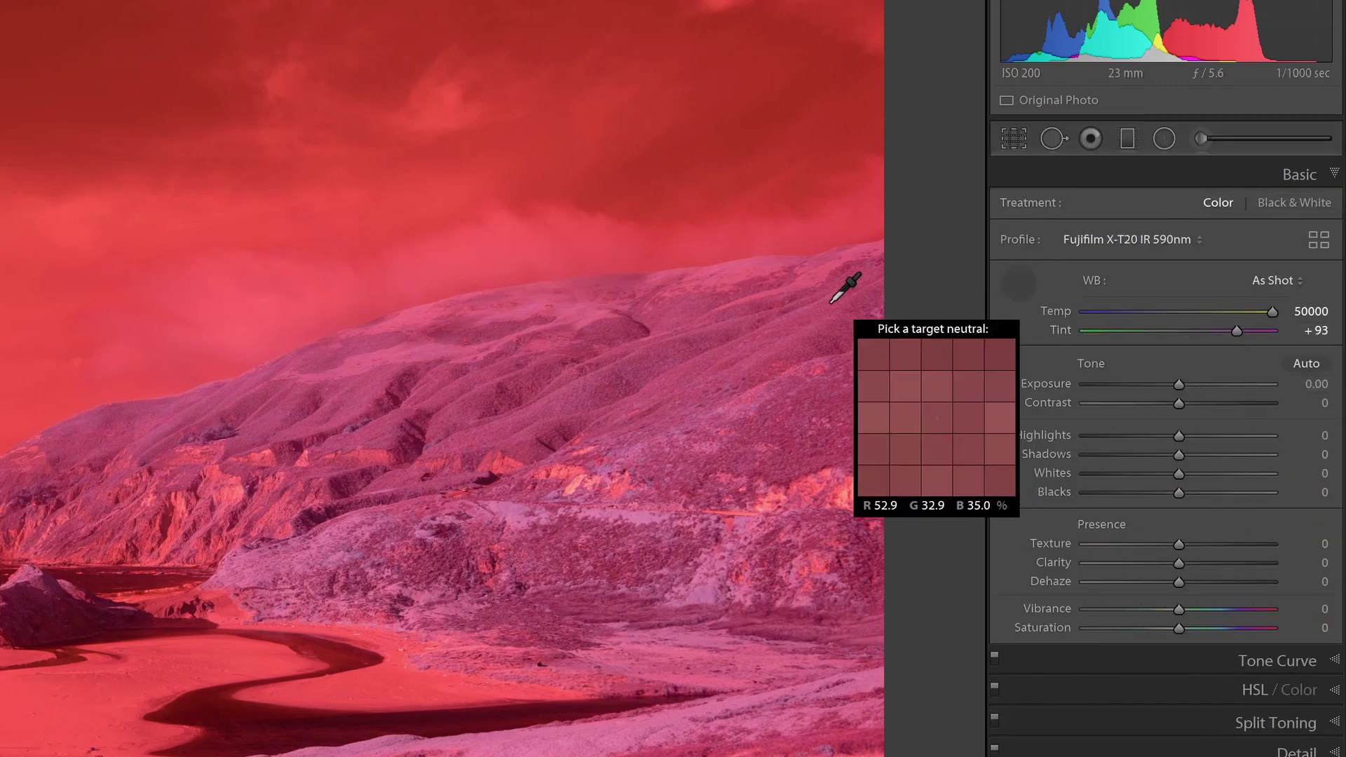
click(477, 260)
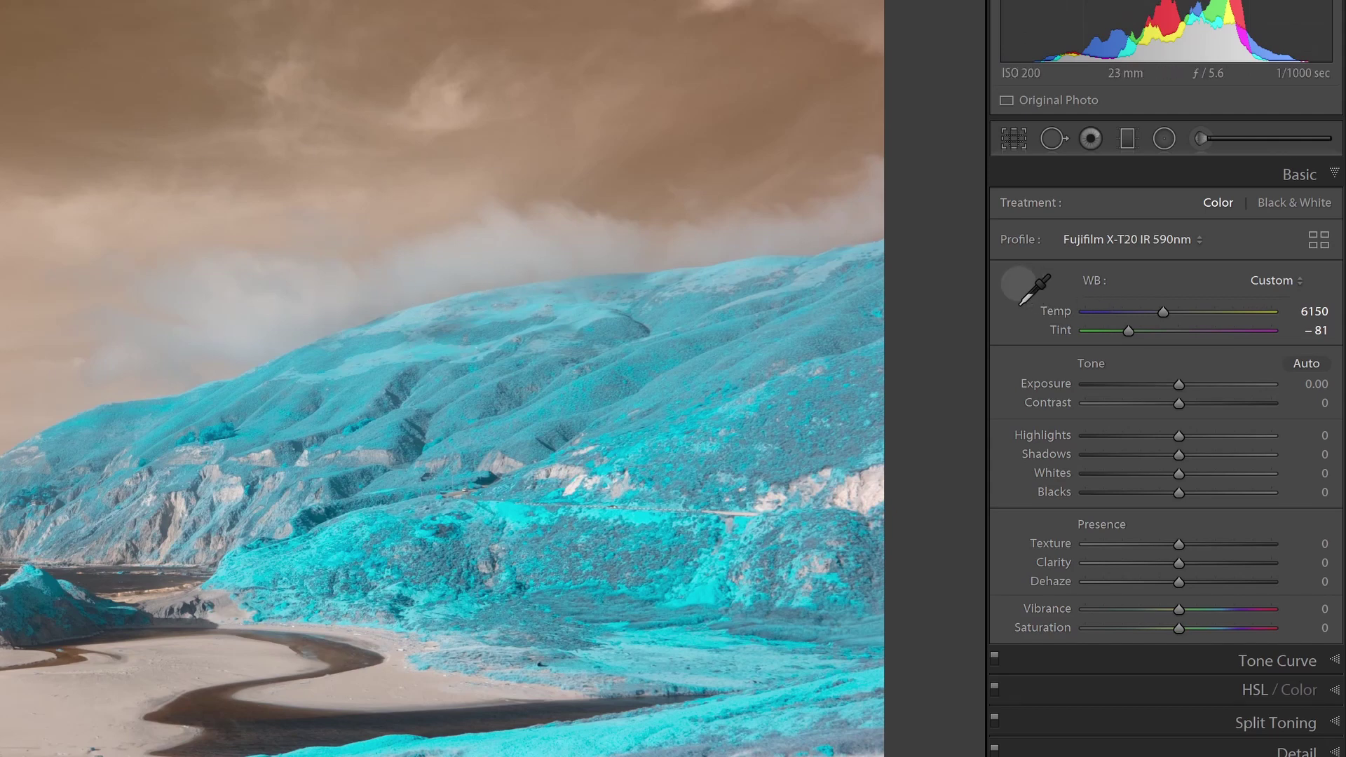
- Compare white balance samples from the open sky and shoreline, finishing with the cloud above the ridge as the neutral
click(1027, 287)
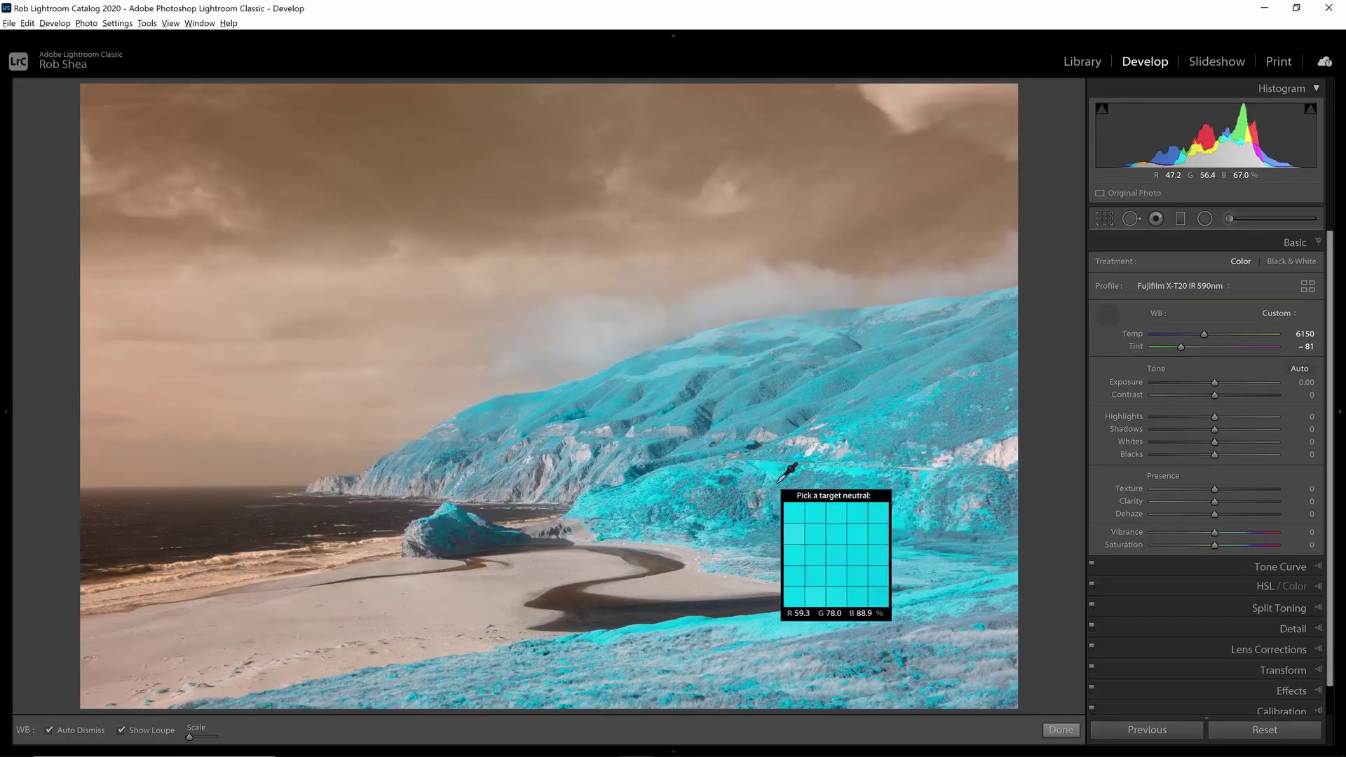
click(376, 276)
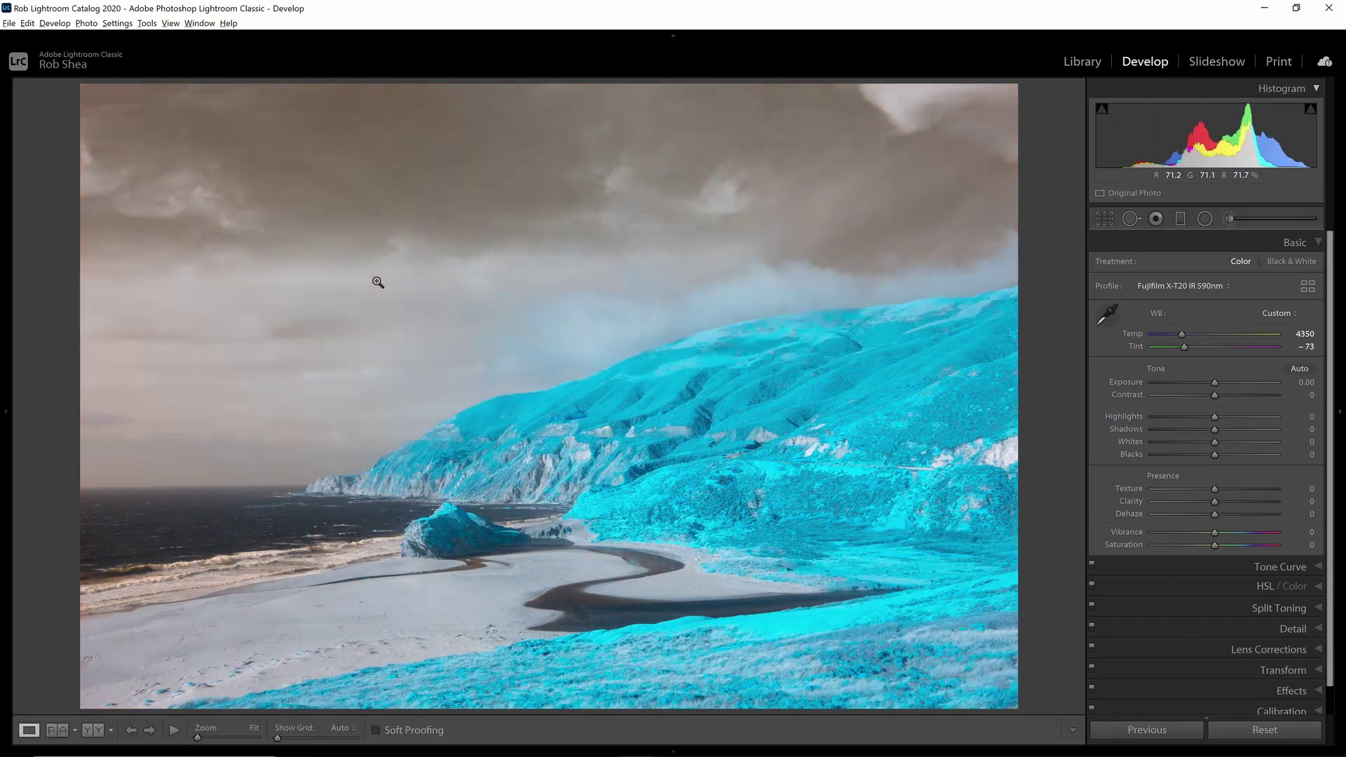
click(1108, 317)
key(ctrl+z)
click(1109, 315)
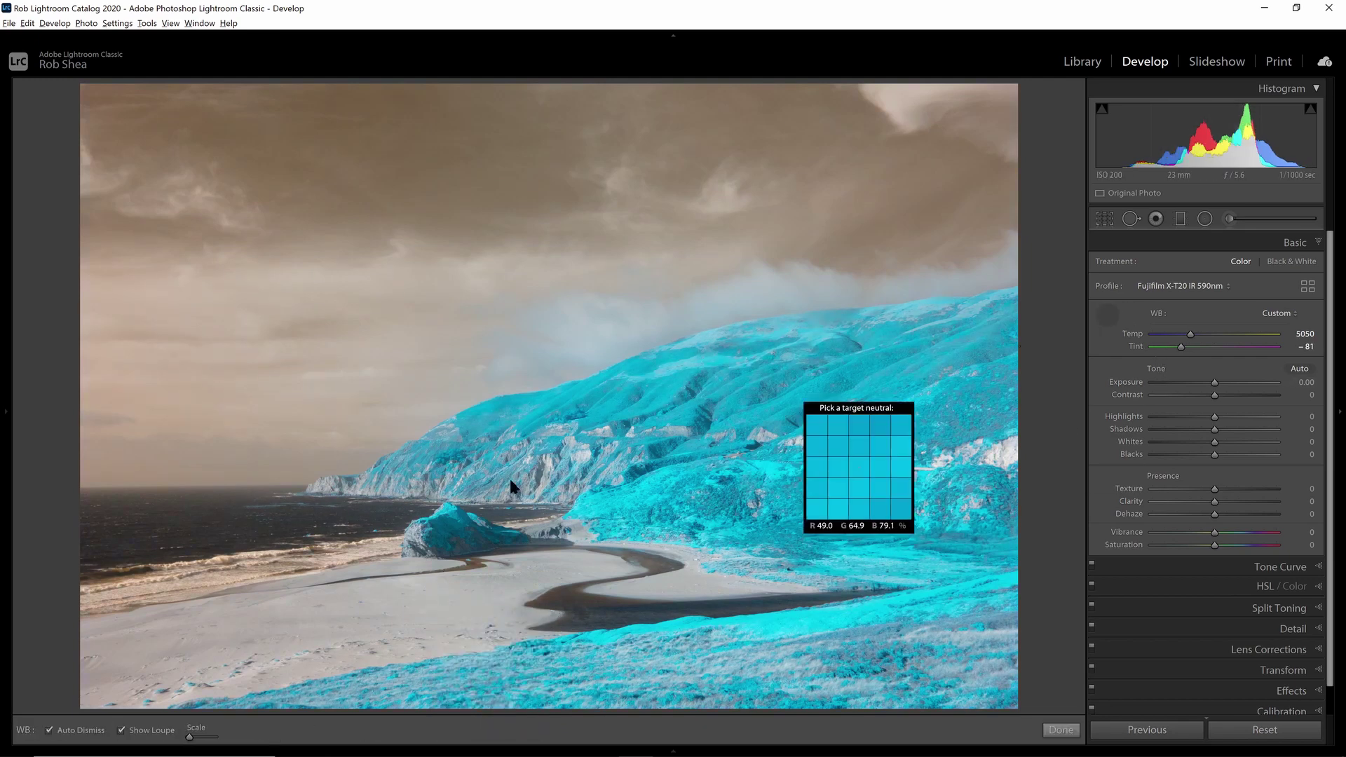
click(361, 533)
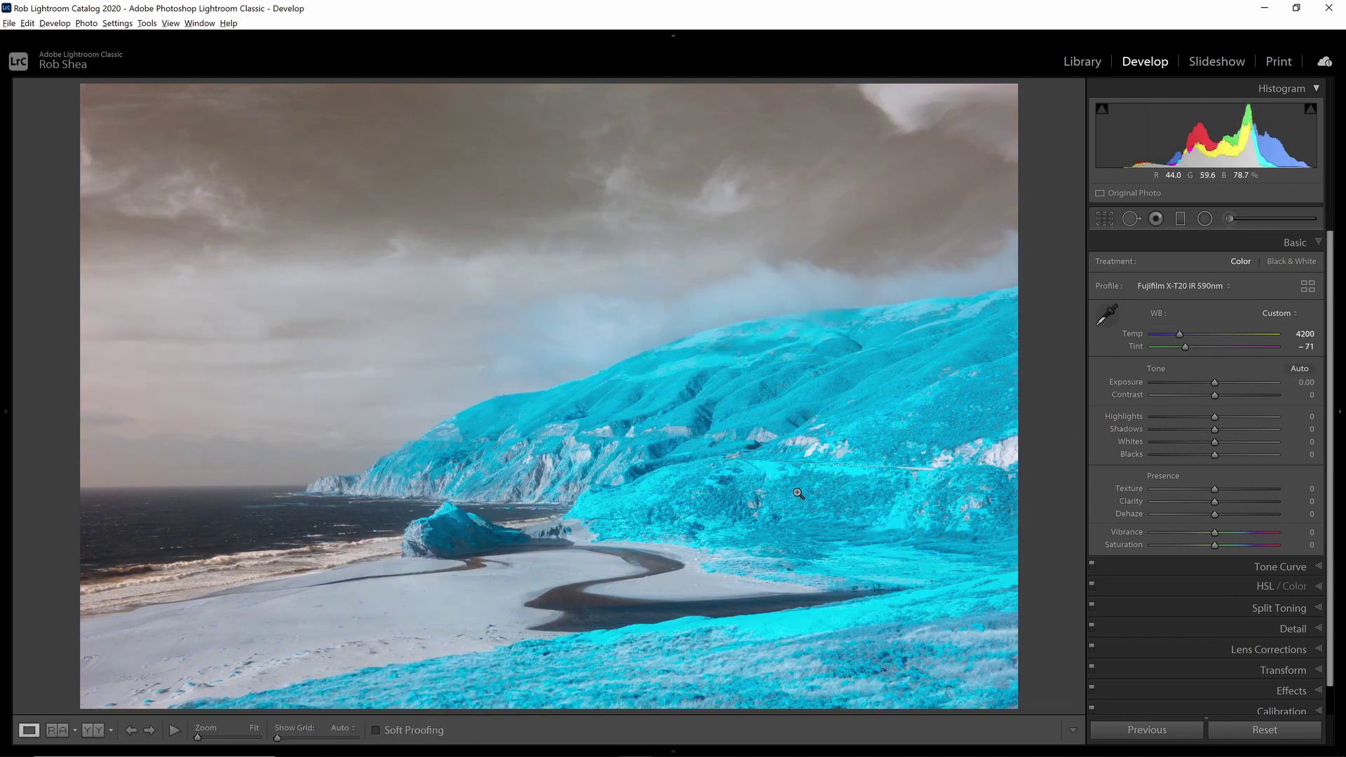
click(1109, 316)
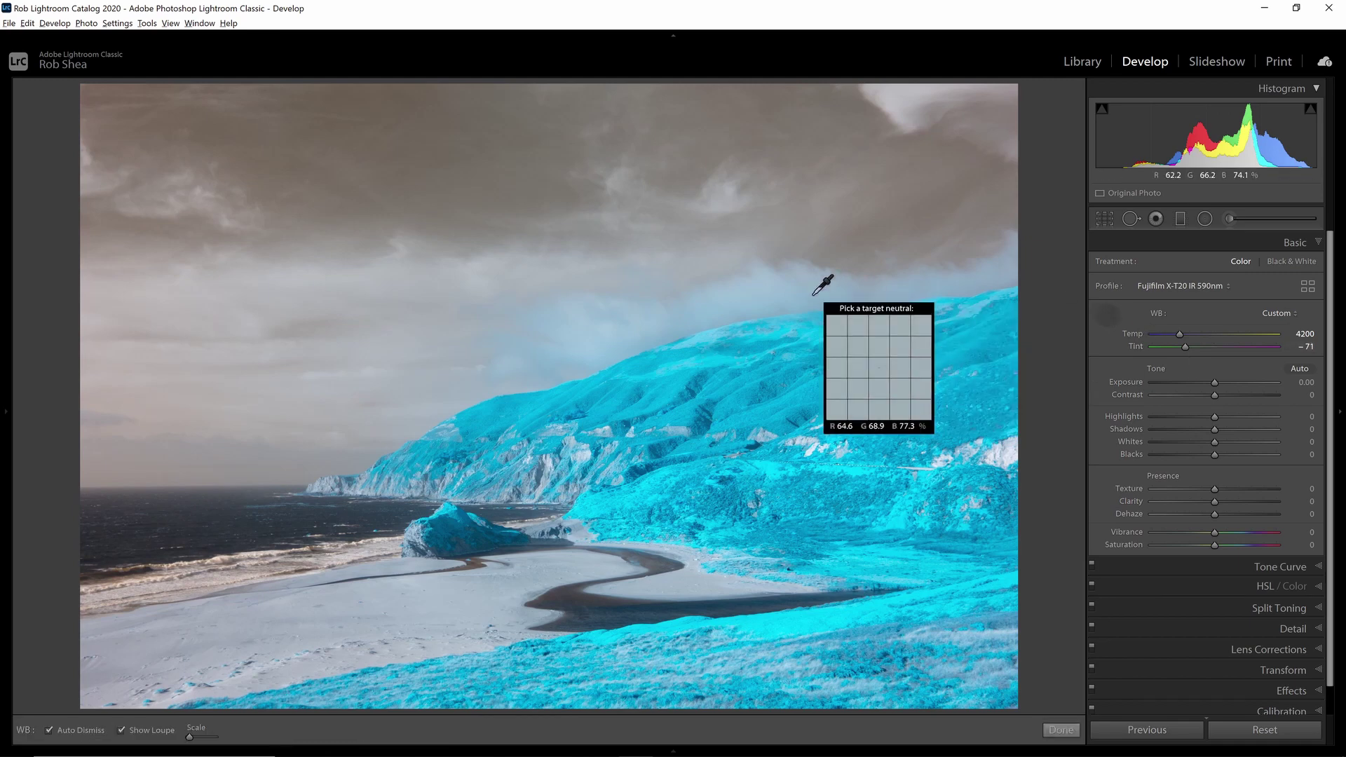
click(771, 296)
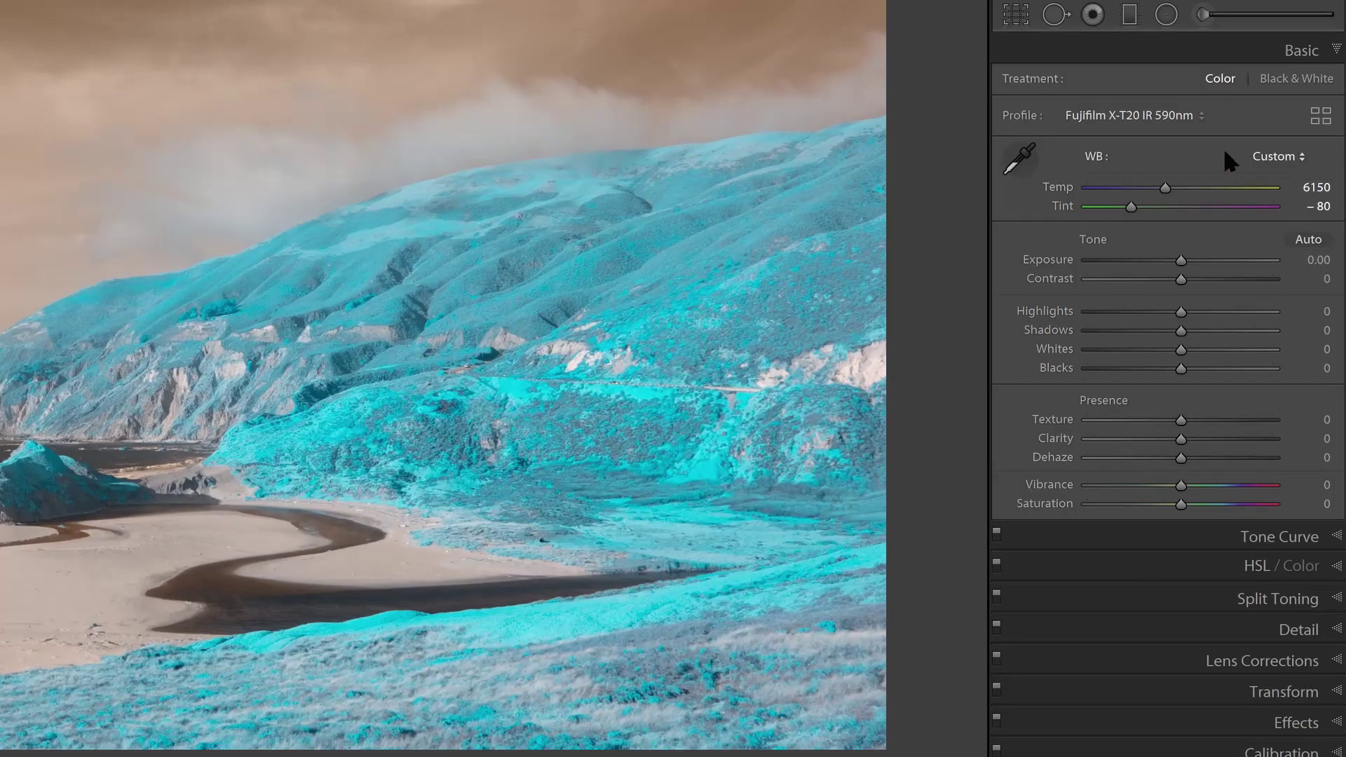
- Apply the X-T20 IR Channel Mixer 590 profile from the Infrared group to the coastal photo
click(1307, 286)
scroll(1271, 145, down, 1)
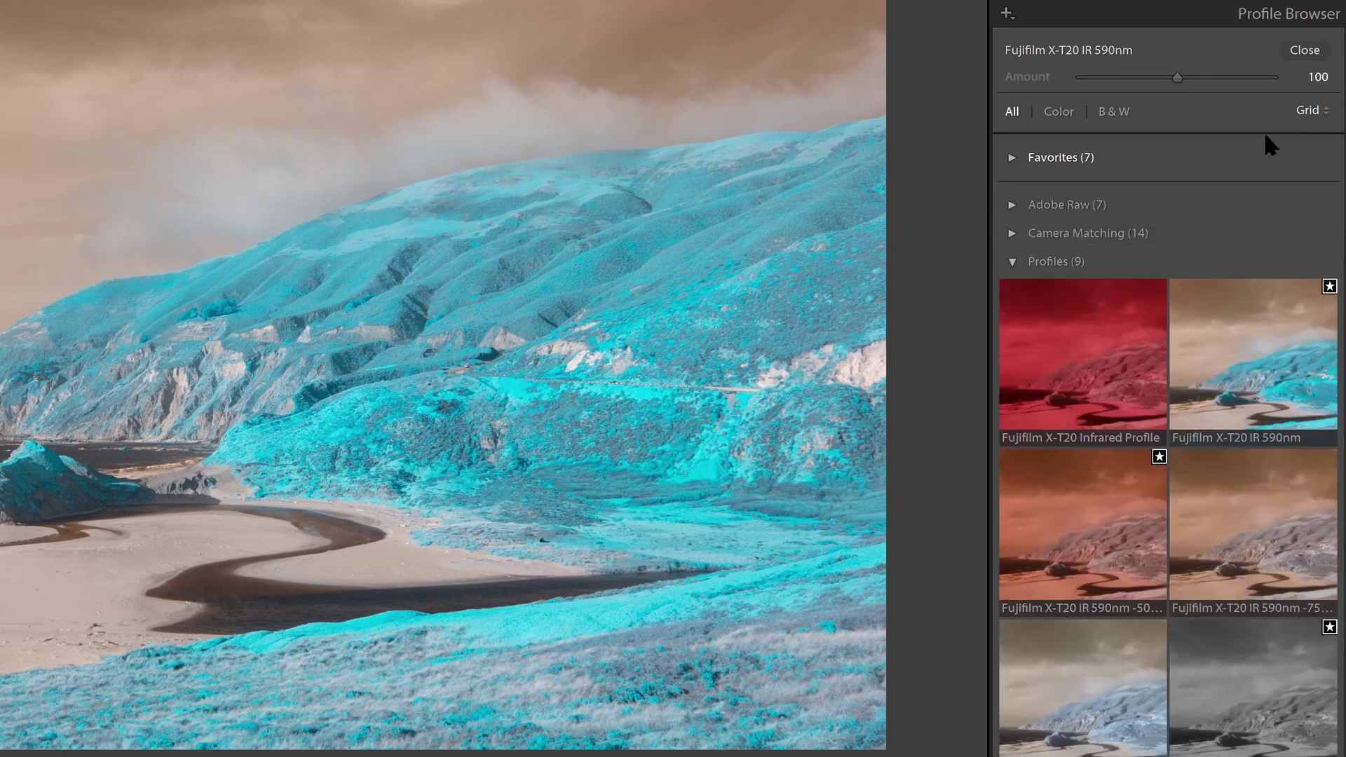
click(1060, 263)
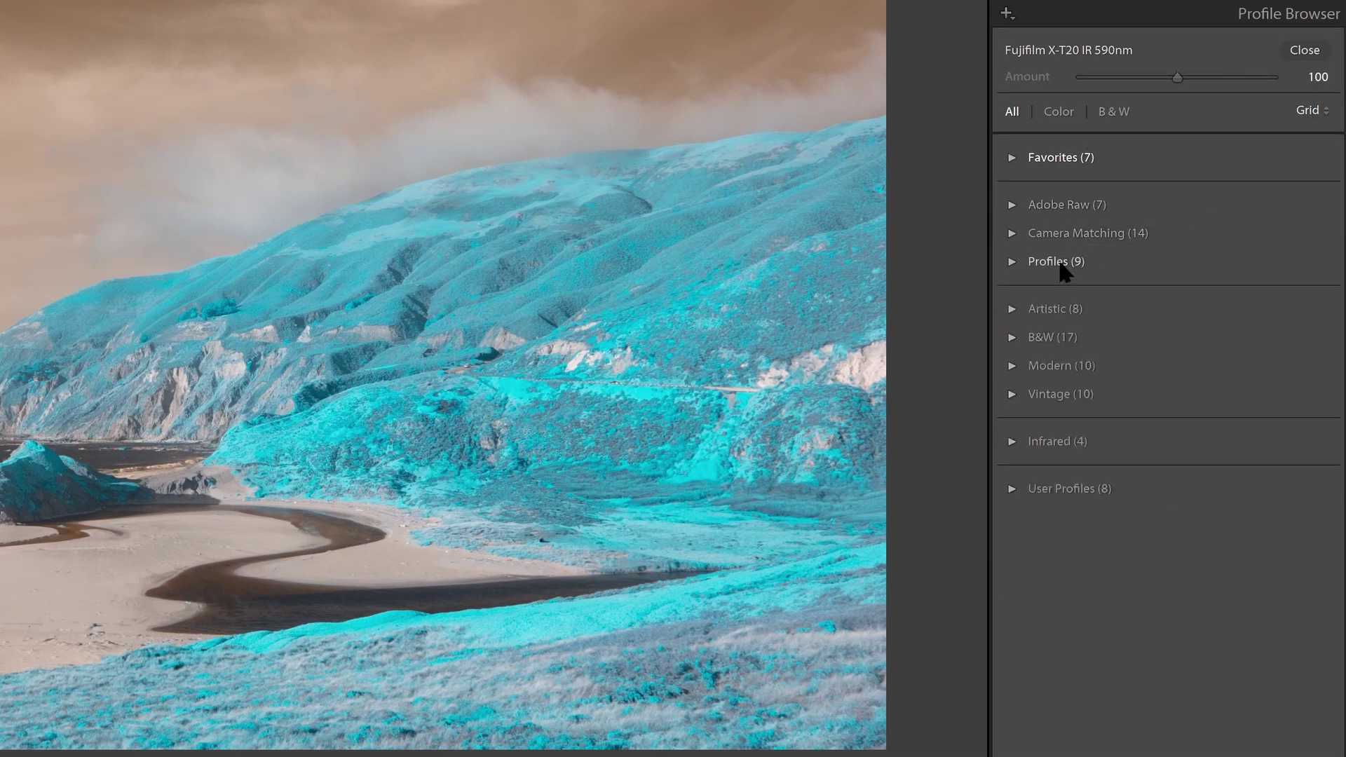
click(1059, 442)
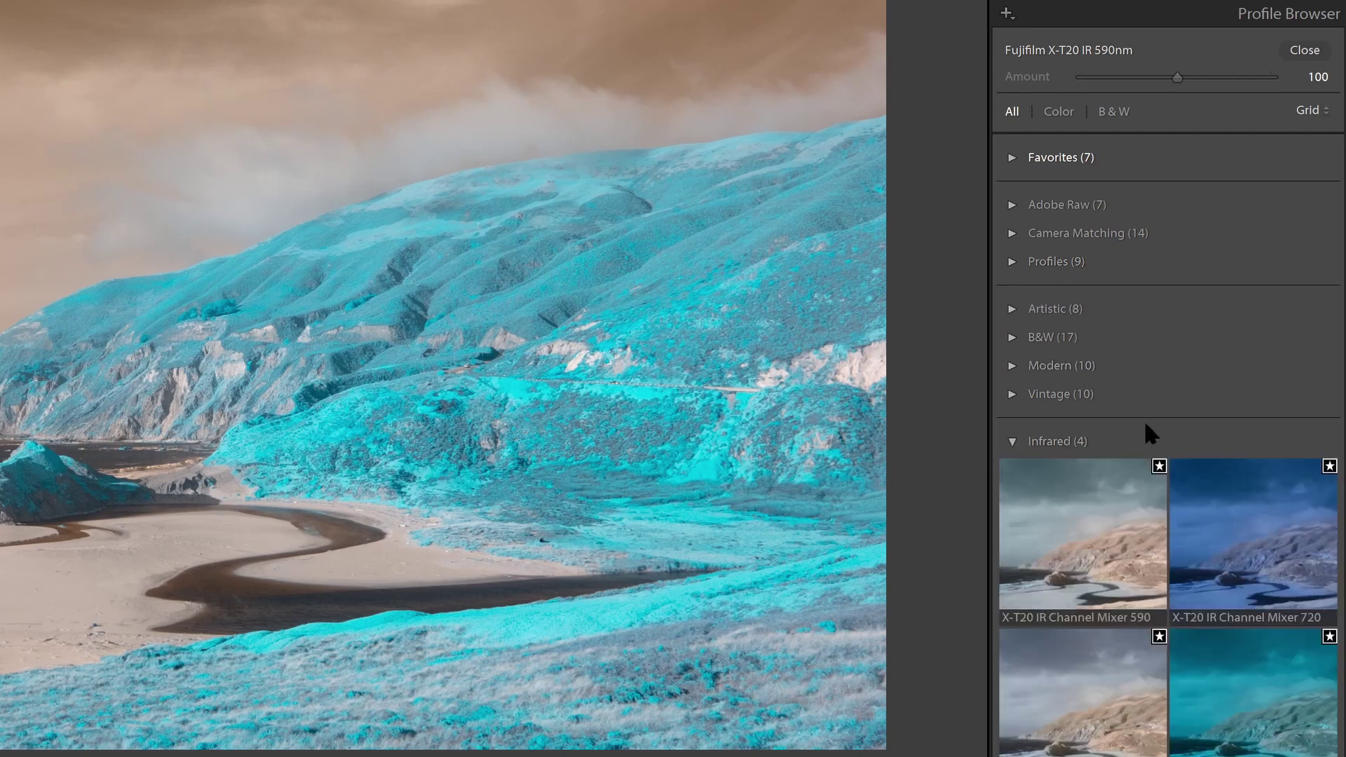
scroll(1145, 420, down, 1)
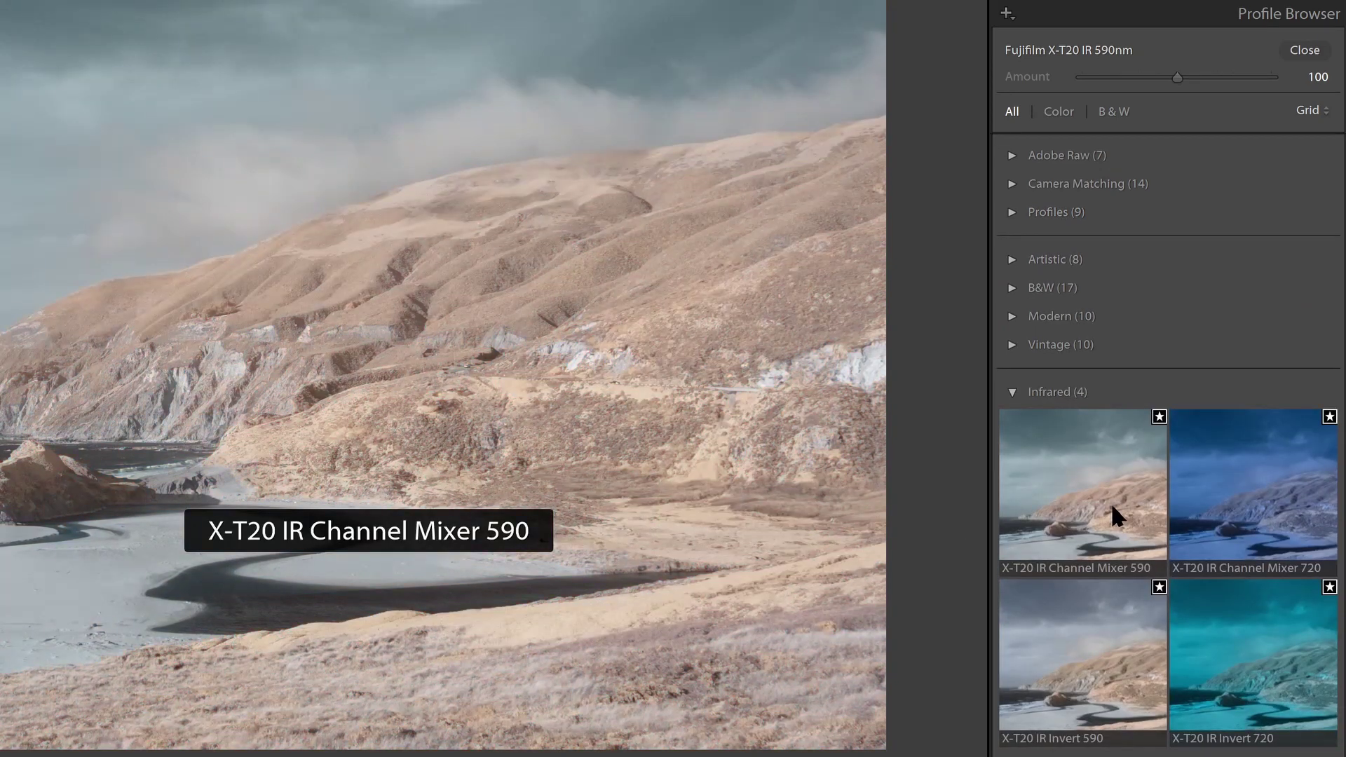
click(1113, 507)
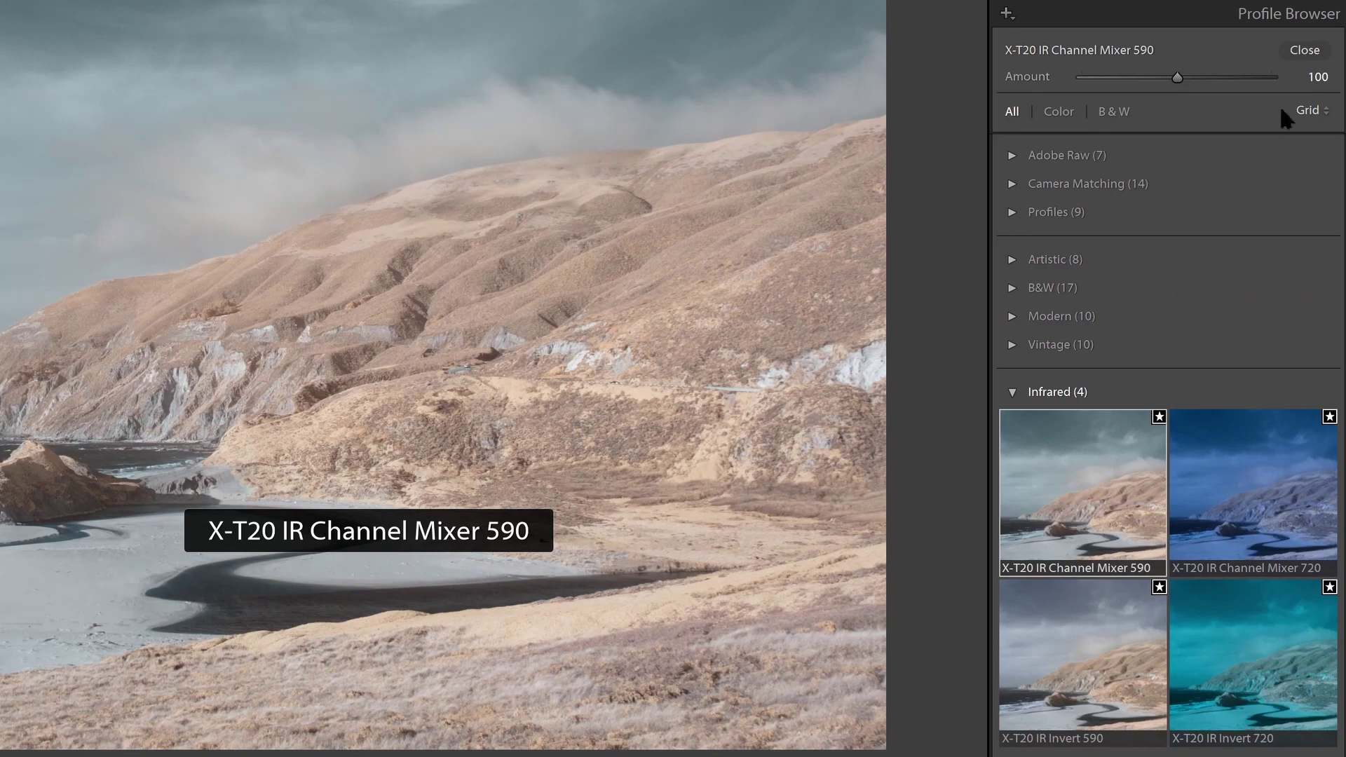
click(1308, 50)
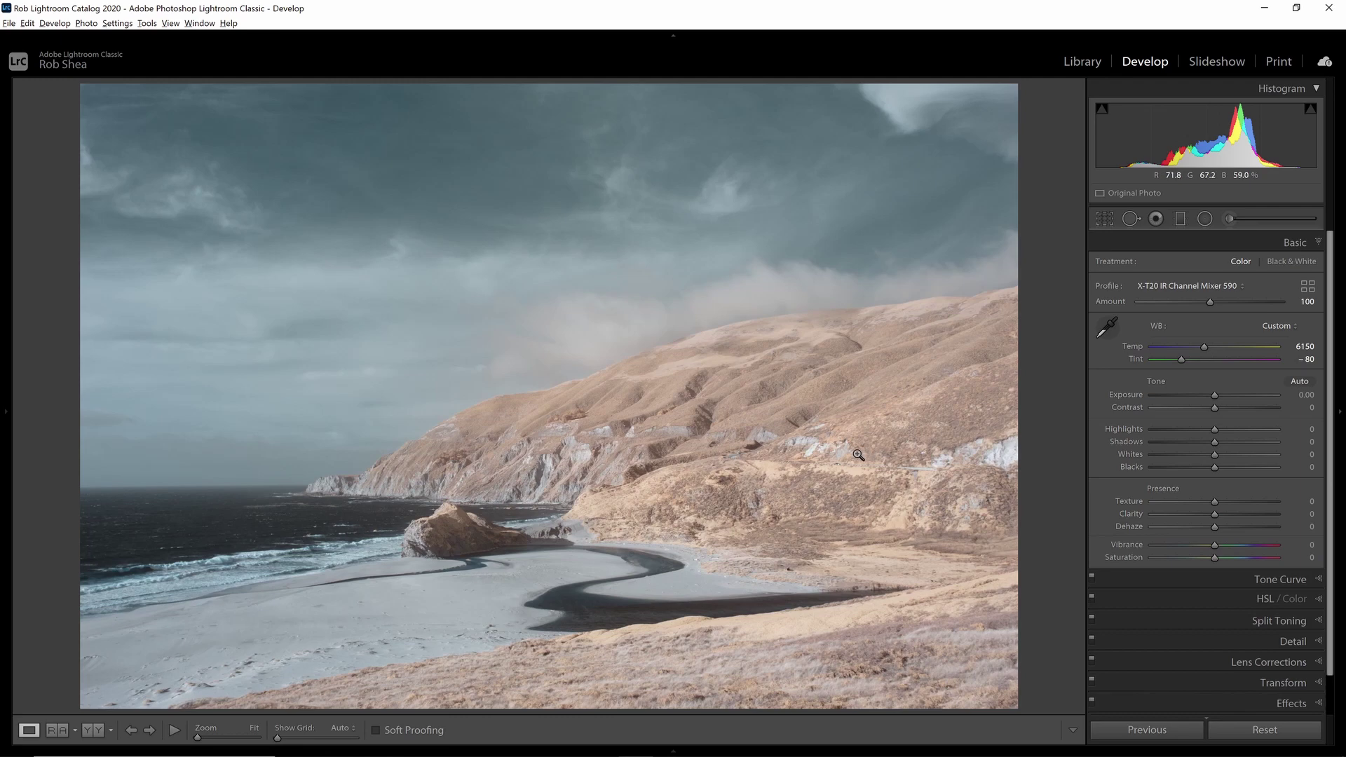
- Compare neutral samples from the cloud, sky, sand and surf, restoring a white balance of temperature 6300 and tint -80
click(1108, 327)
click(770, 296)
click(1107, 327)
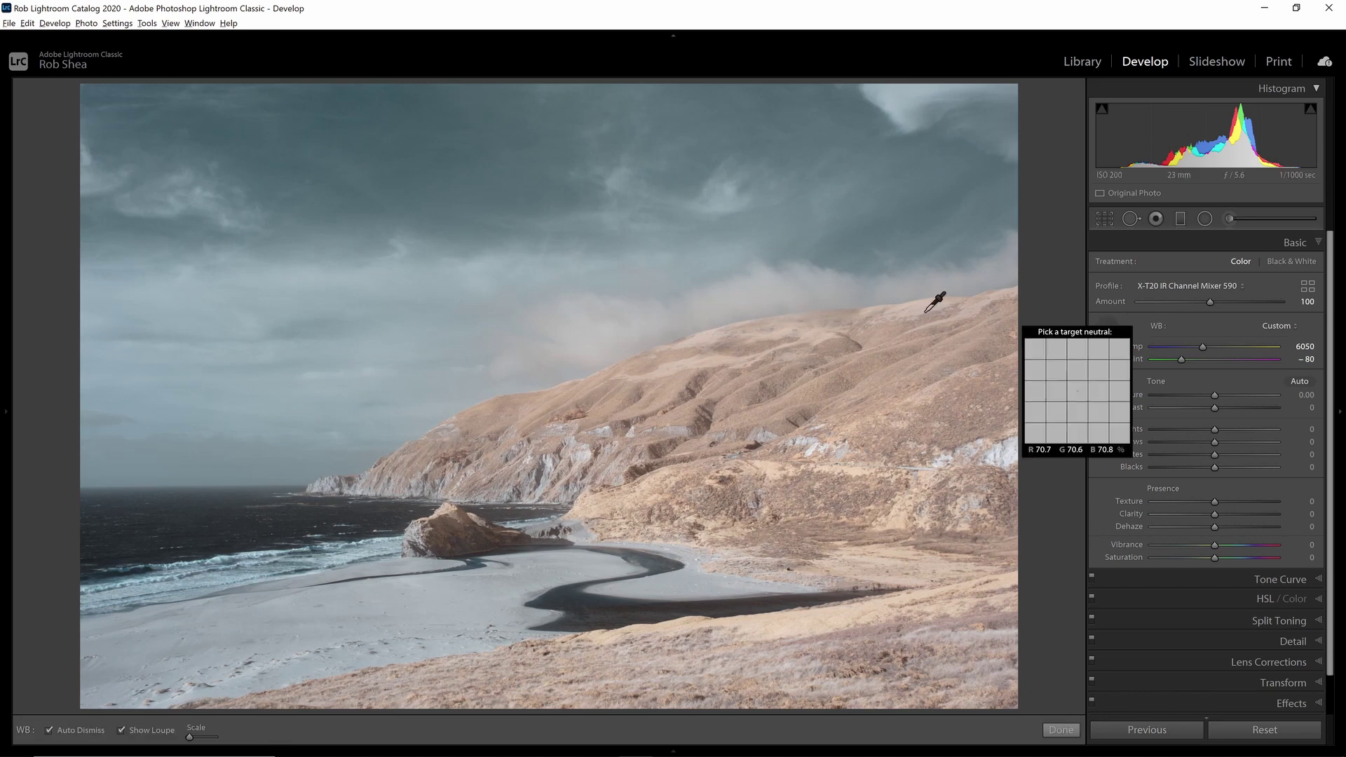
click(385, 283)
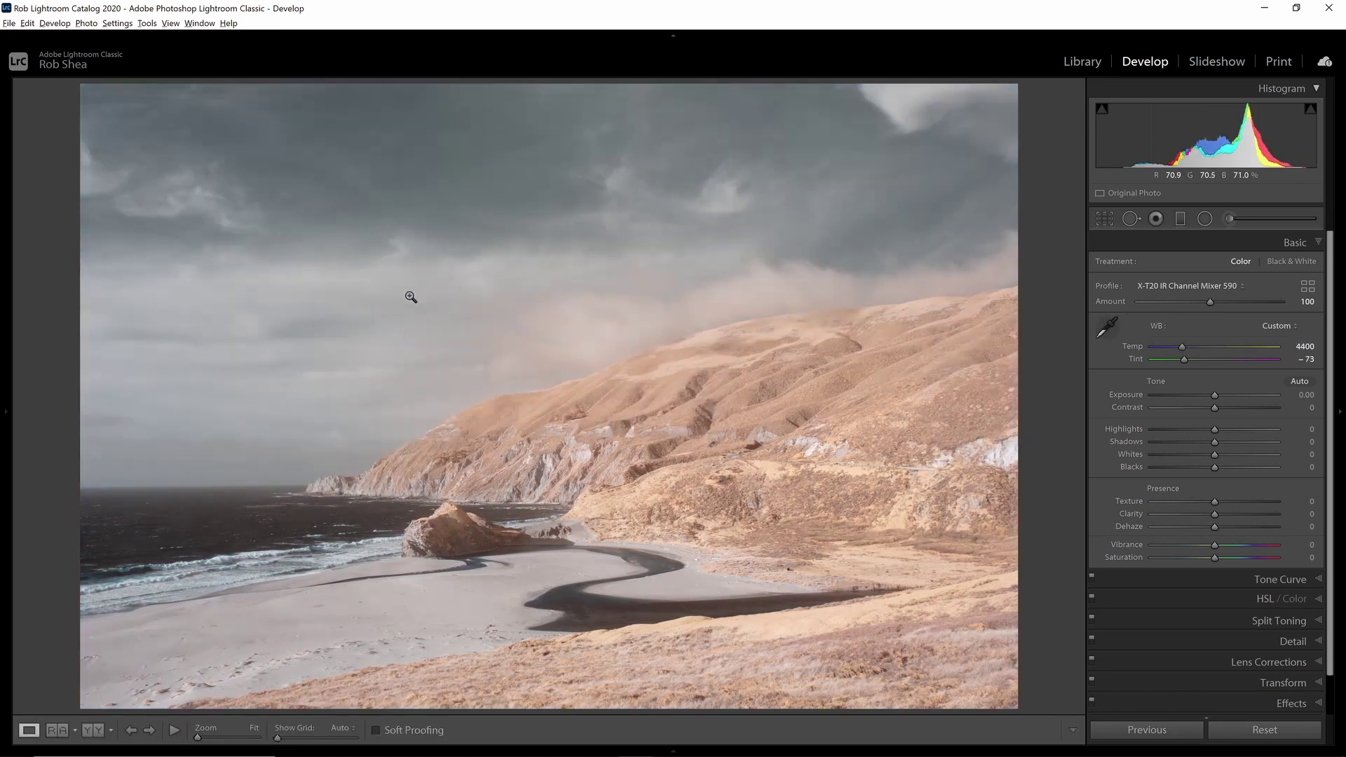
click(1108, 328)
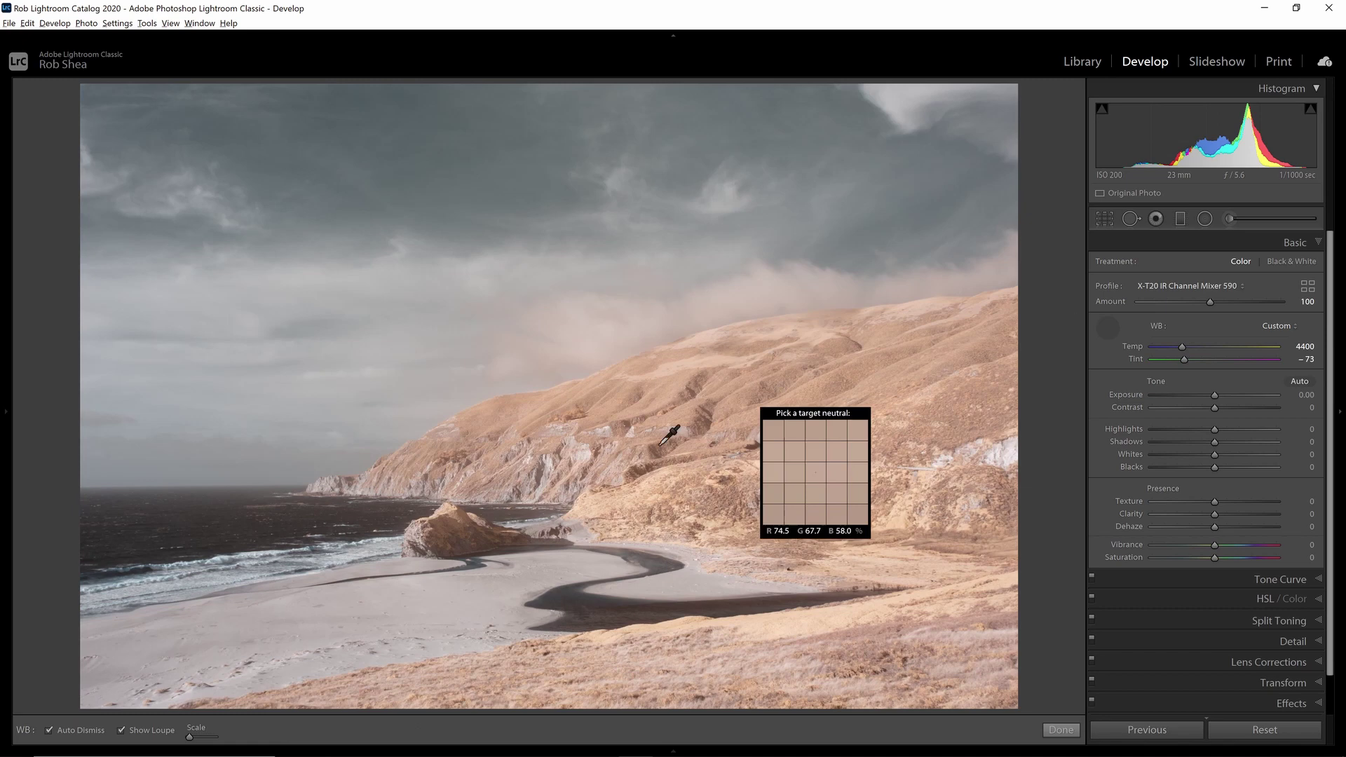
click(426, 584)
click(1107, 328)
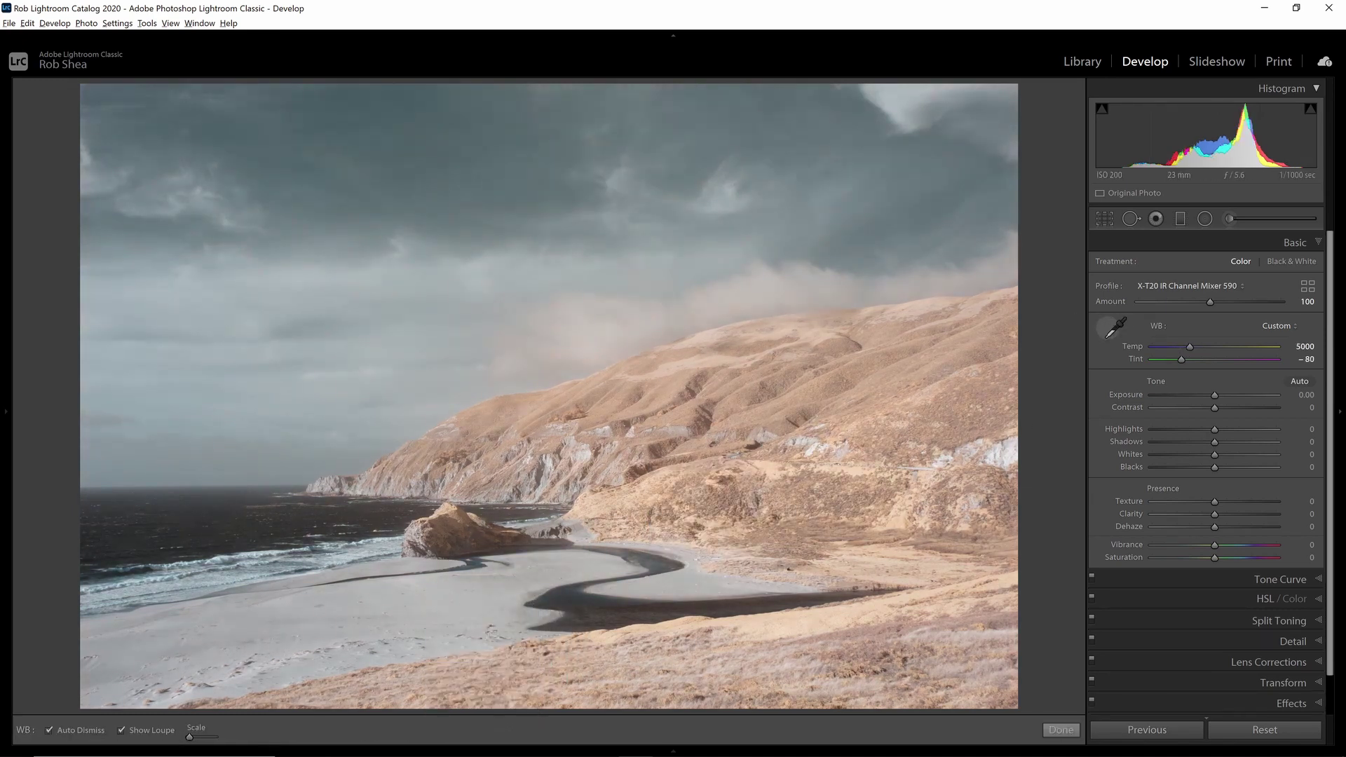
click(365, 559)
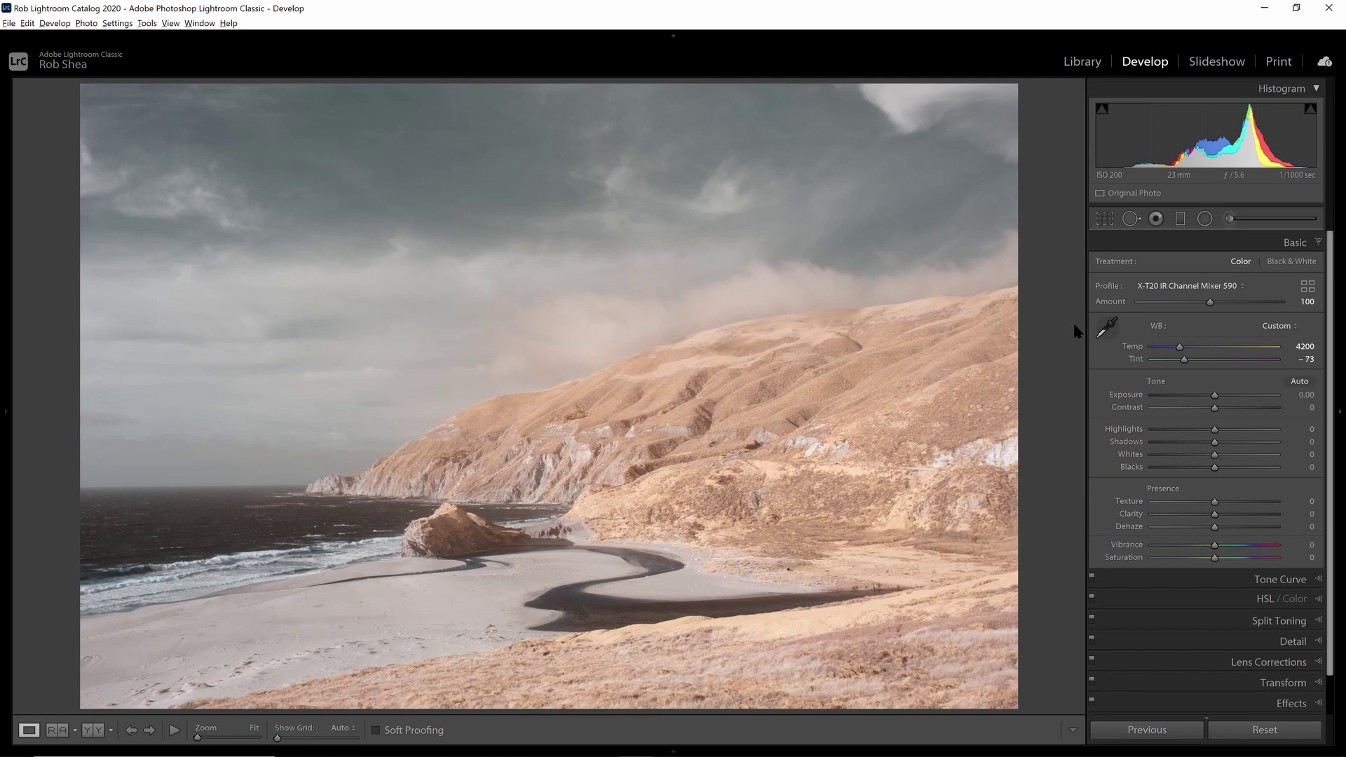
key(ctrl+z)
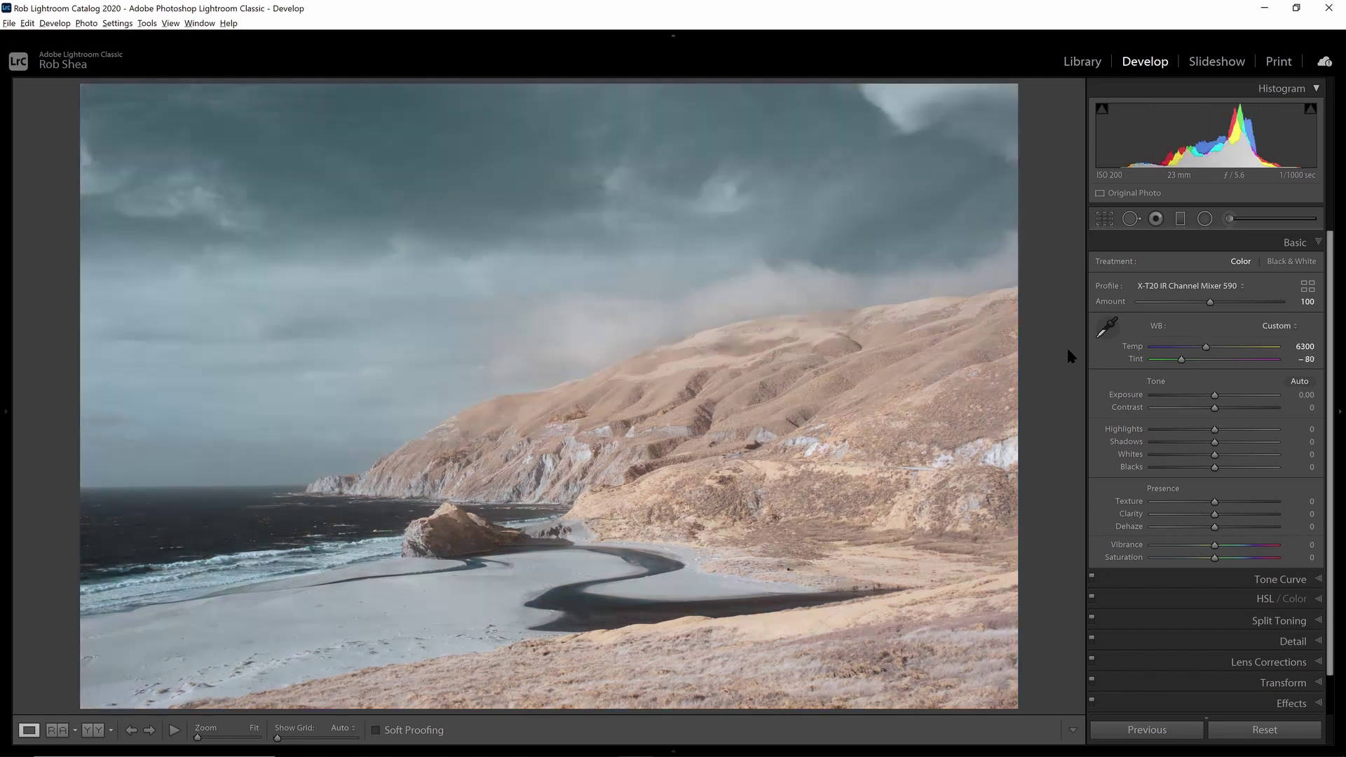
- Apply automatic tone adjustments to the coastal photo and set its point curve to Strong Contrast
click(1298, 381)
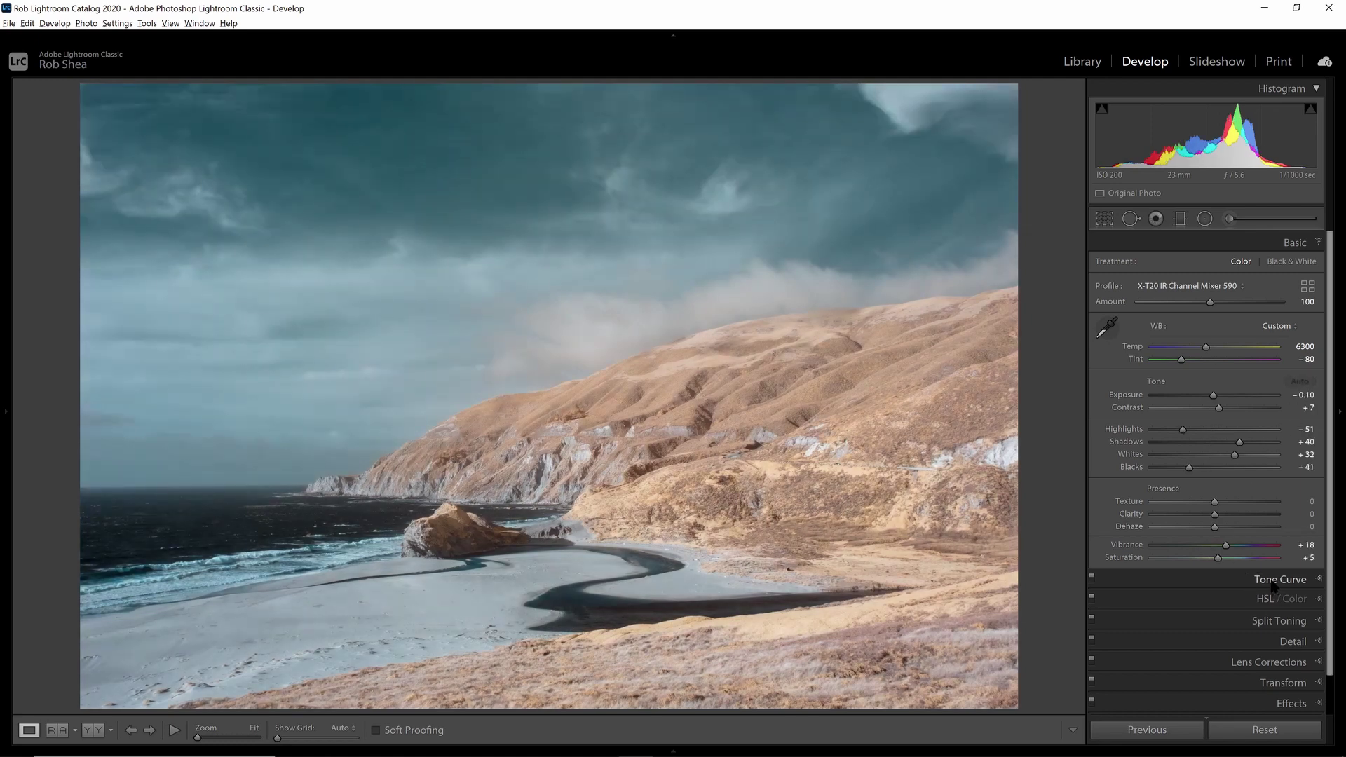
click(1275, 582)
click(1218, 477)
click(1221, 519)
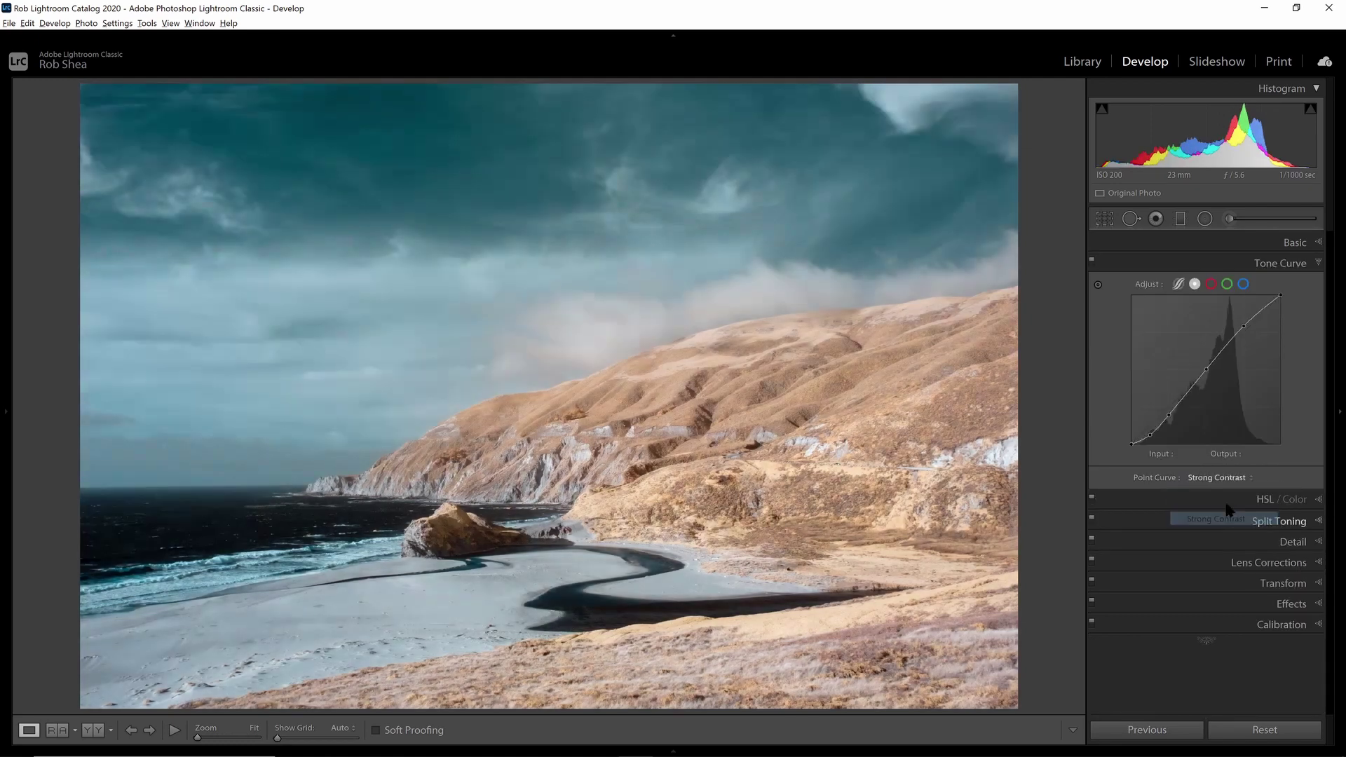
click(1281, 263)
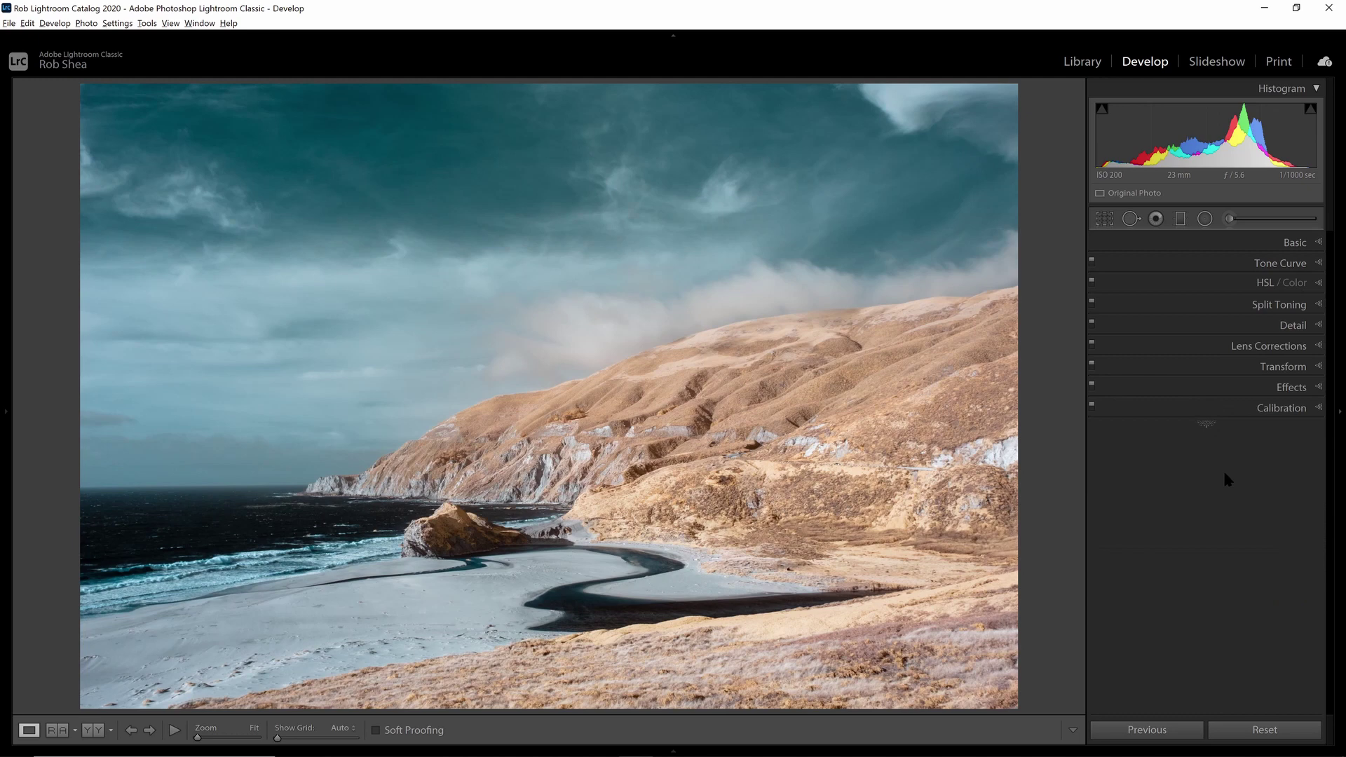
- Set the coastal photo's contrast to +30, clarity to +23 and dehaze to +10
click(1293, 242)
drag(1219, 407, 1233, 413)
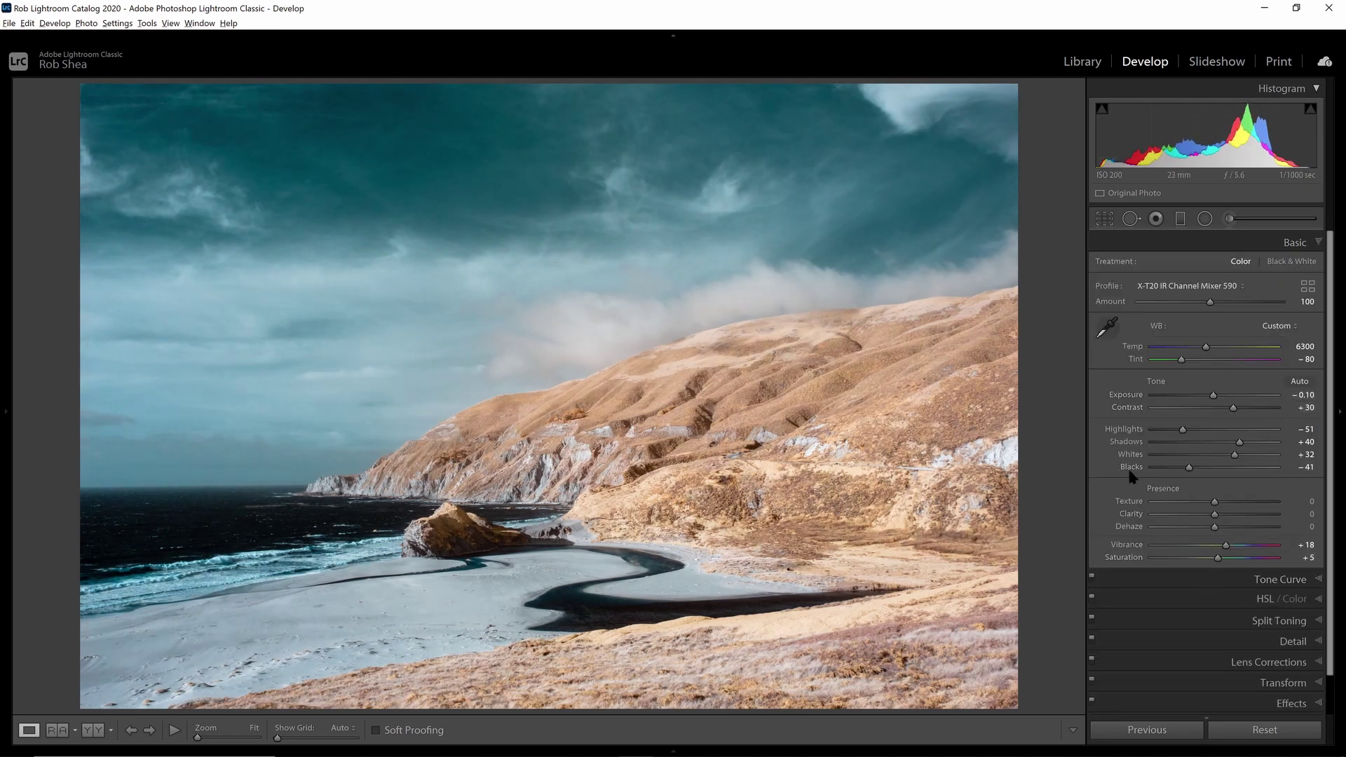
drag(1214, 515, 1224, 527)
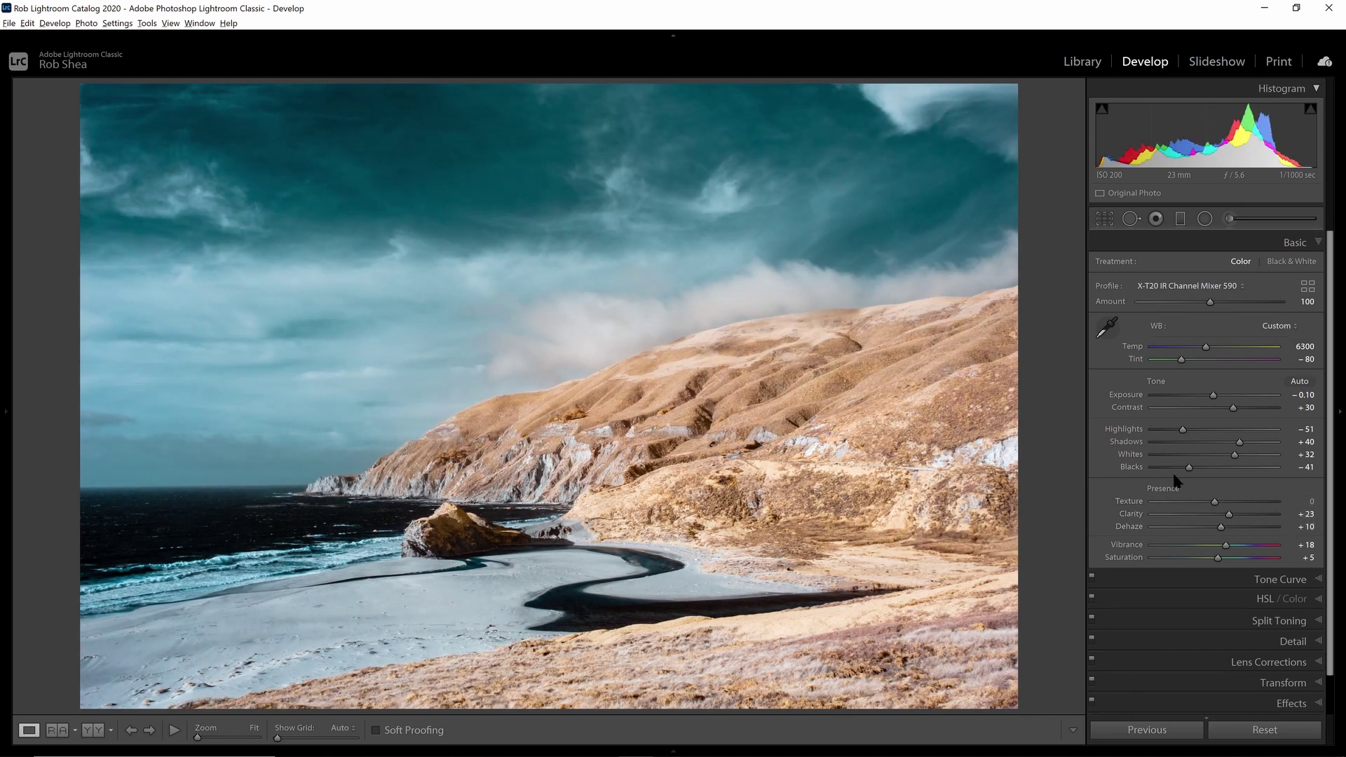
- Compare white balance samples from the cloud, the pale cliff rock, the sand and the beach near the surf in the coastal photo
click(1107, 326)
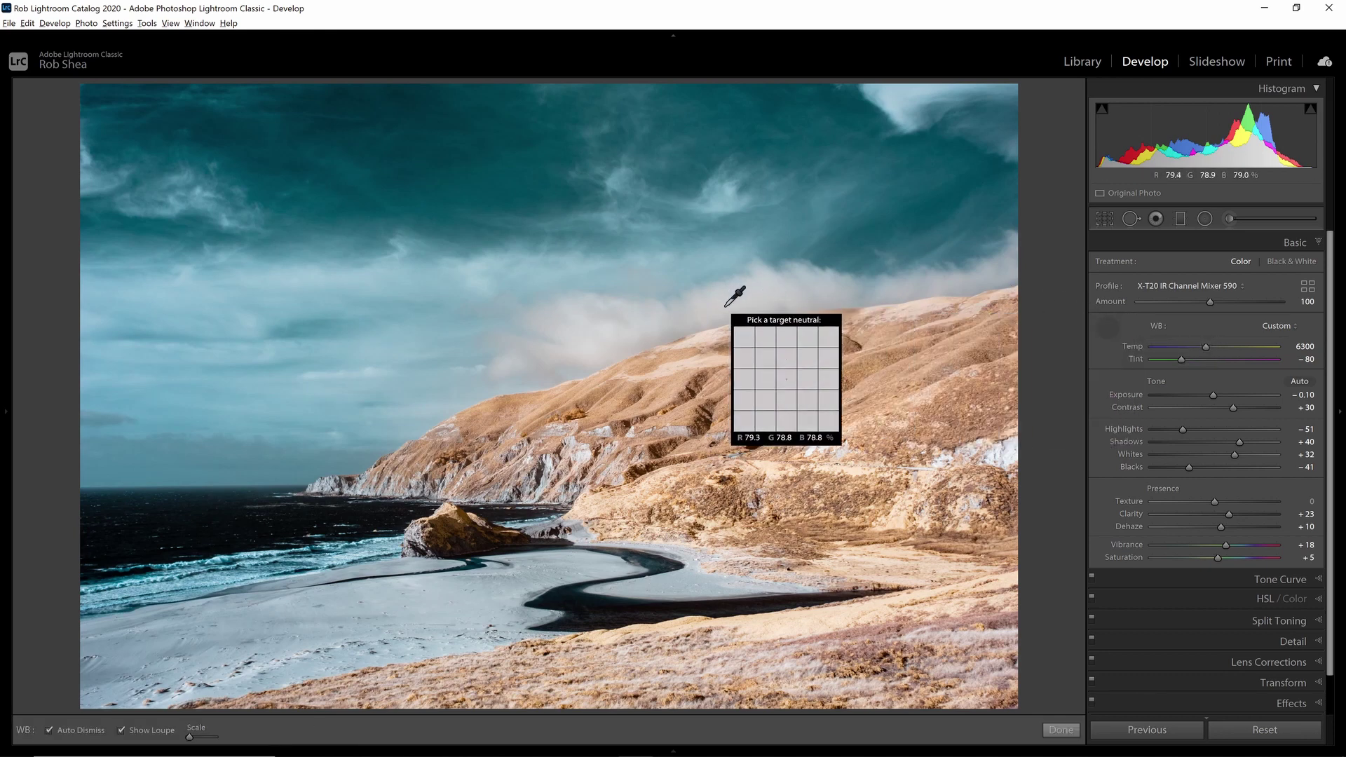
key(Escape)
click(1107, 327)
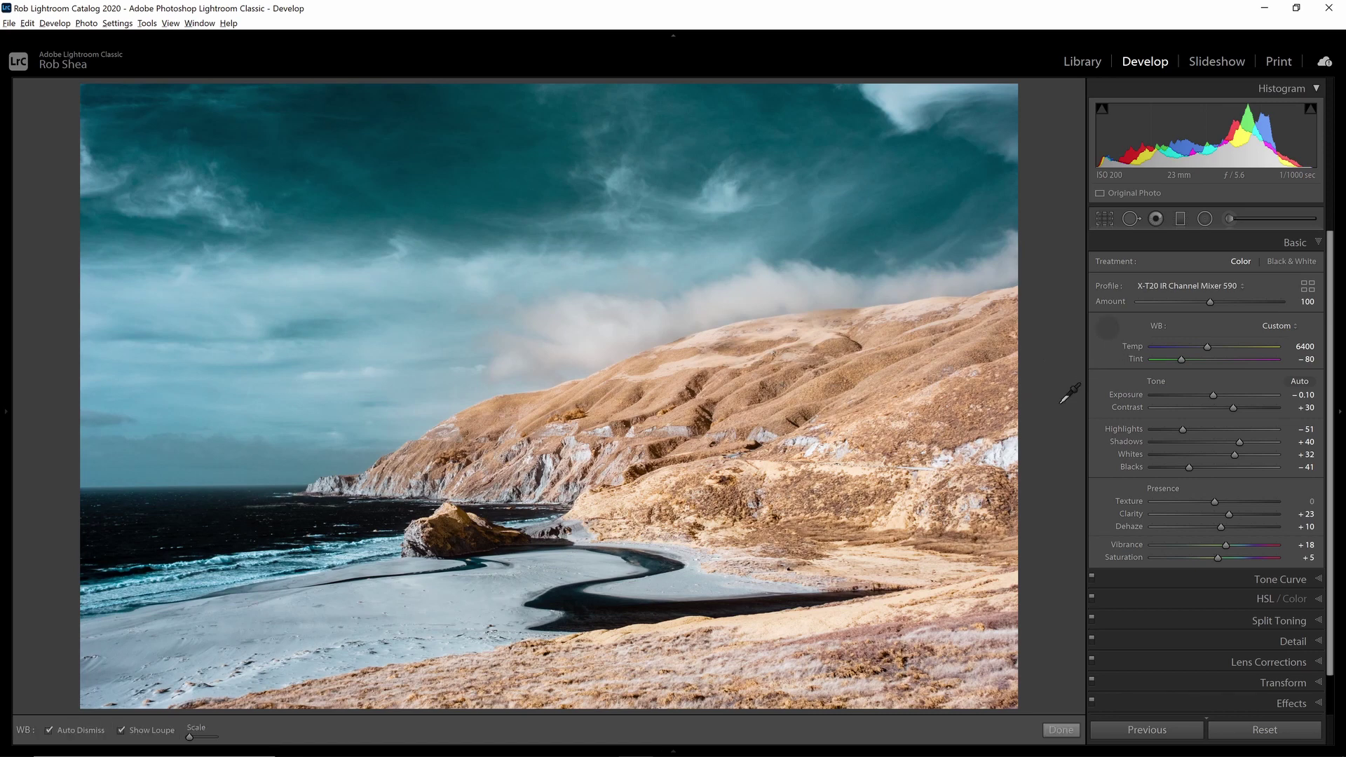
click(1013, 454)
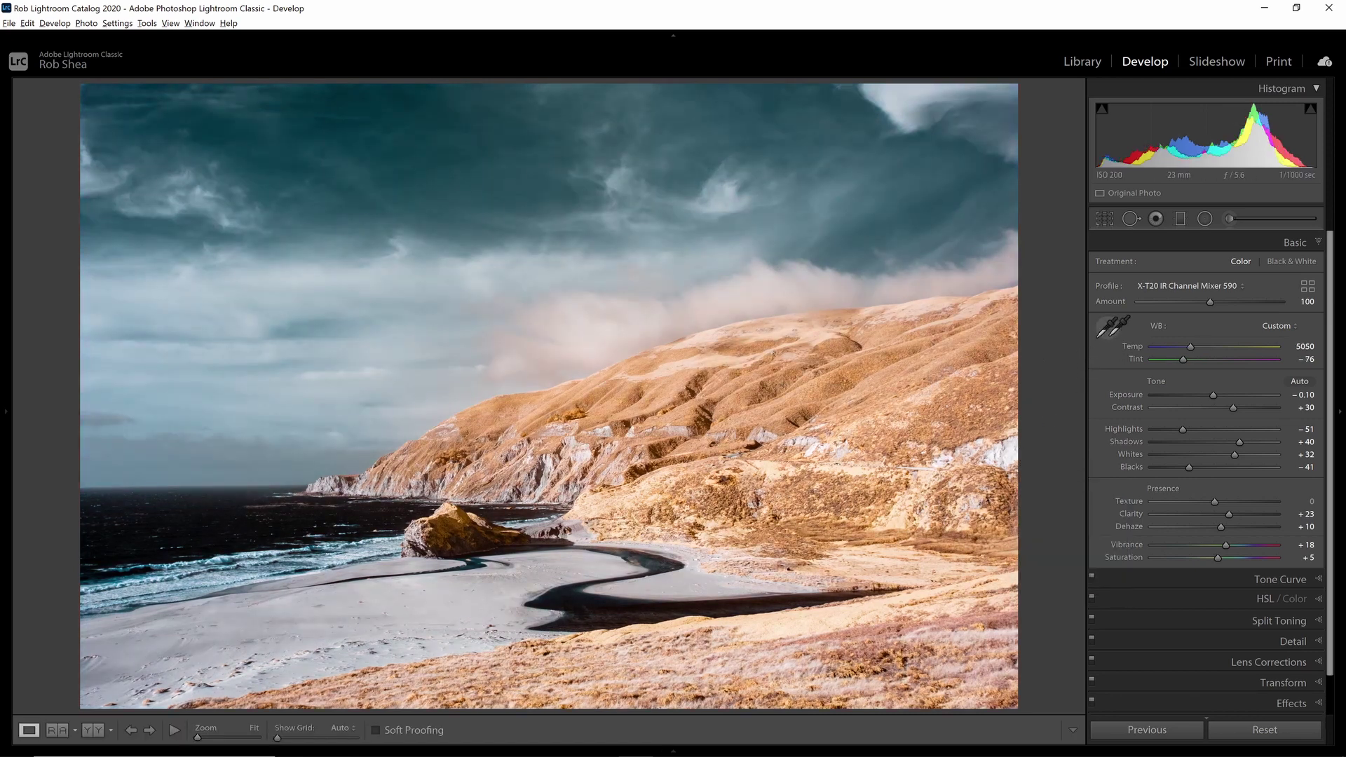
click(1107, 327)
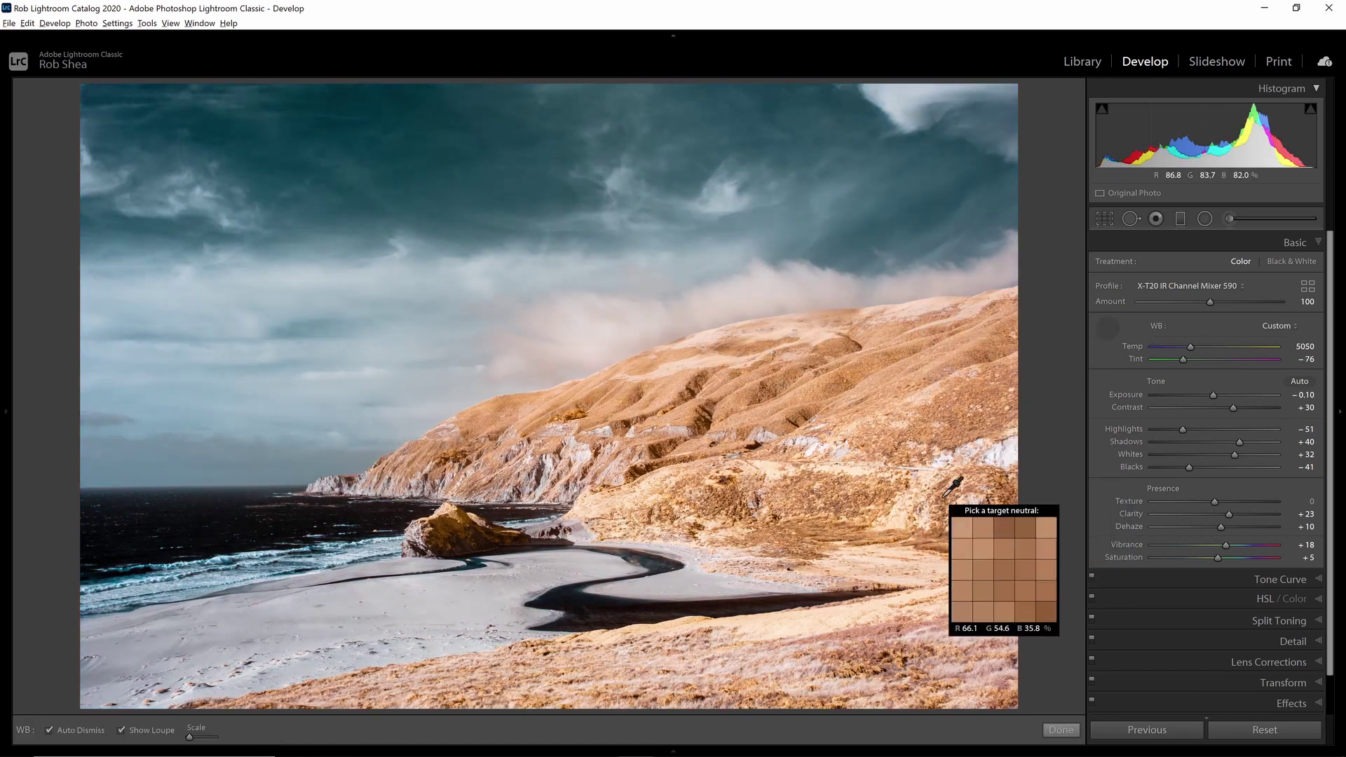
click(433, 613)
click(1108, 328)
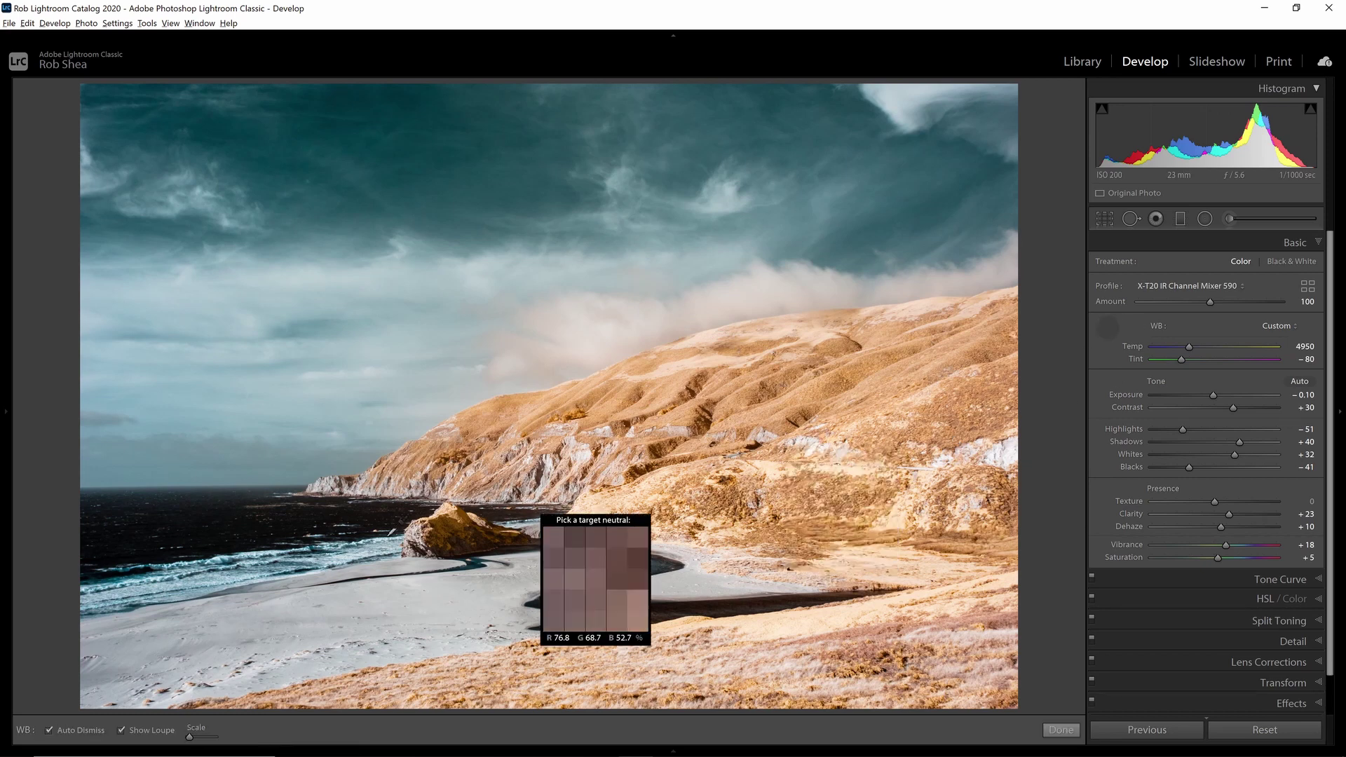
click(359, 559)
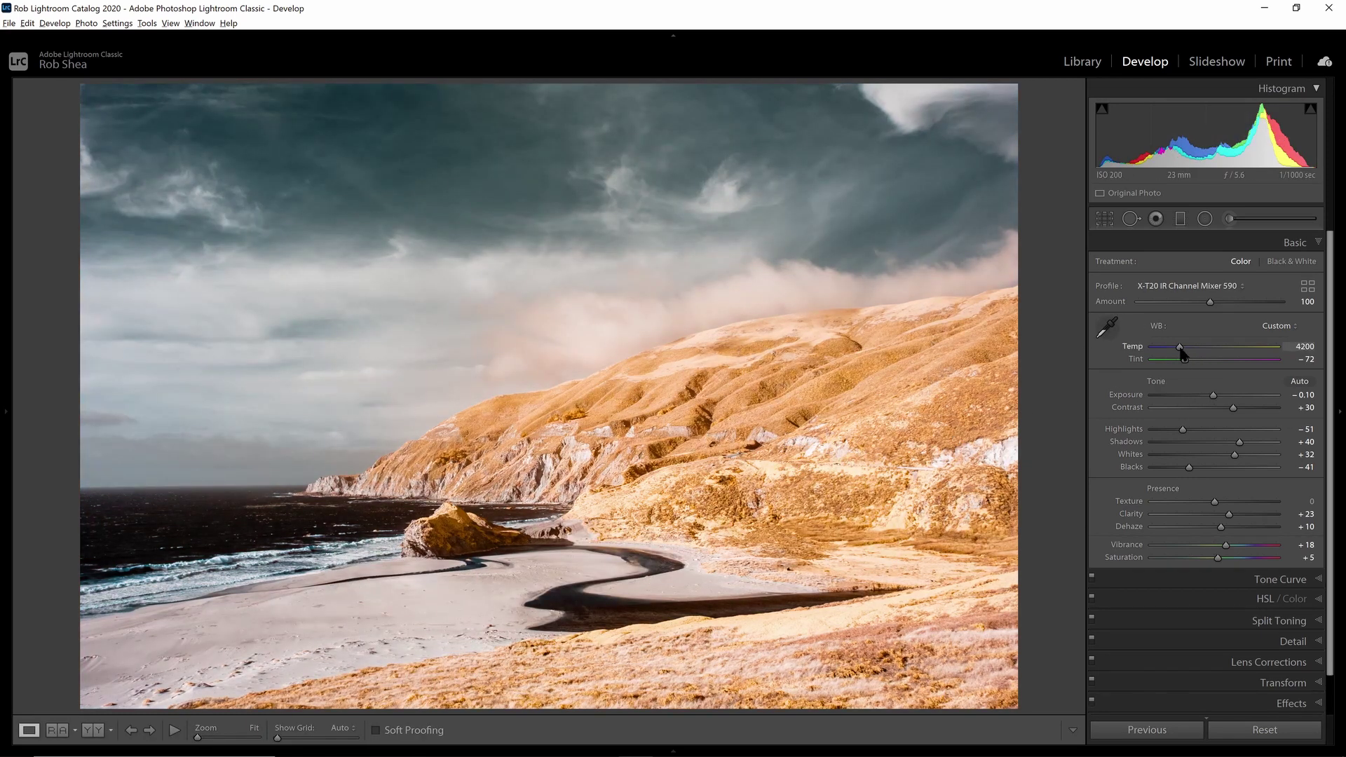
- Raise the coastal photo's white balance temperature to about 9640 and bring it back down toward a middle value
drag(1183, 352, 1215, 355)
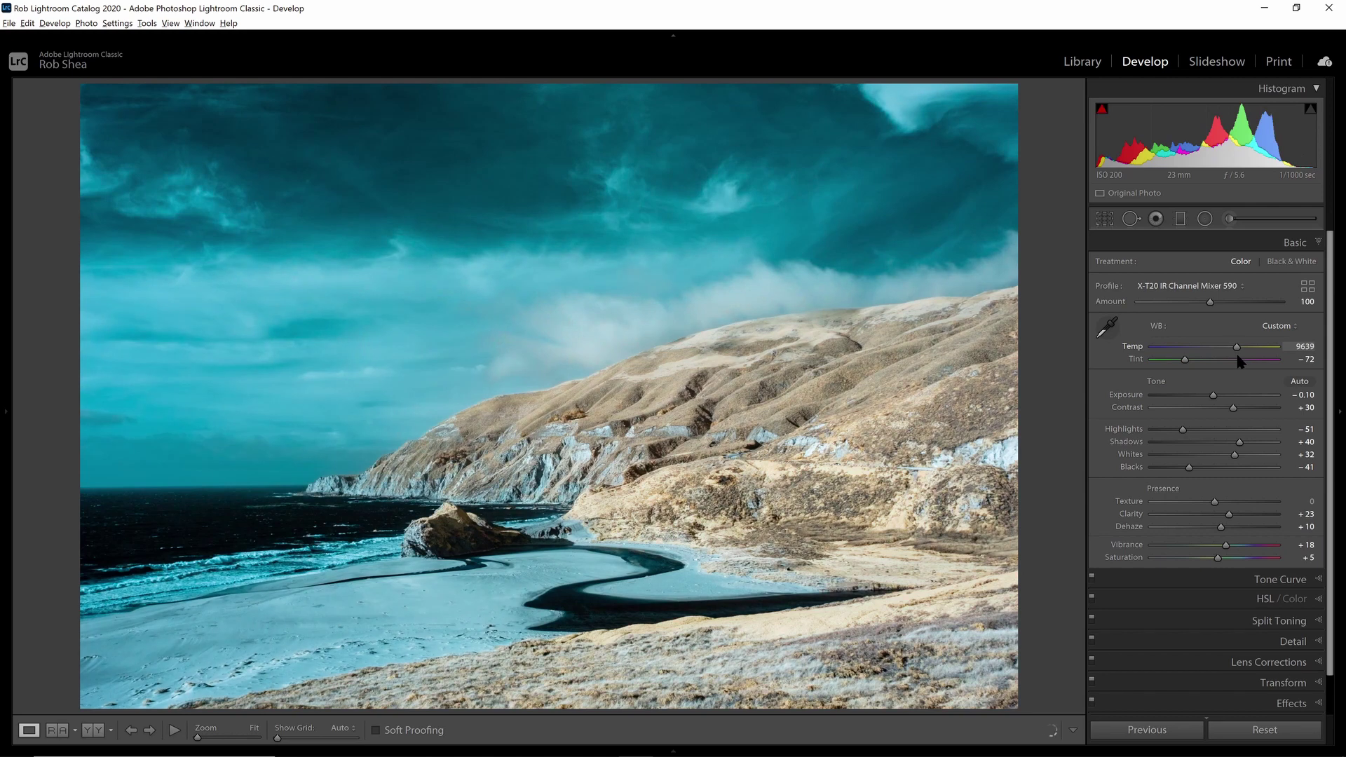
drag(1236, 352, 1199, 355)
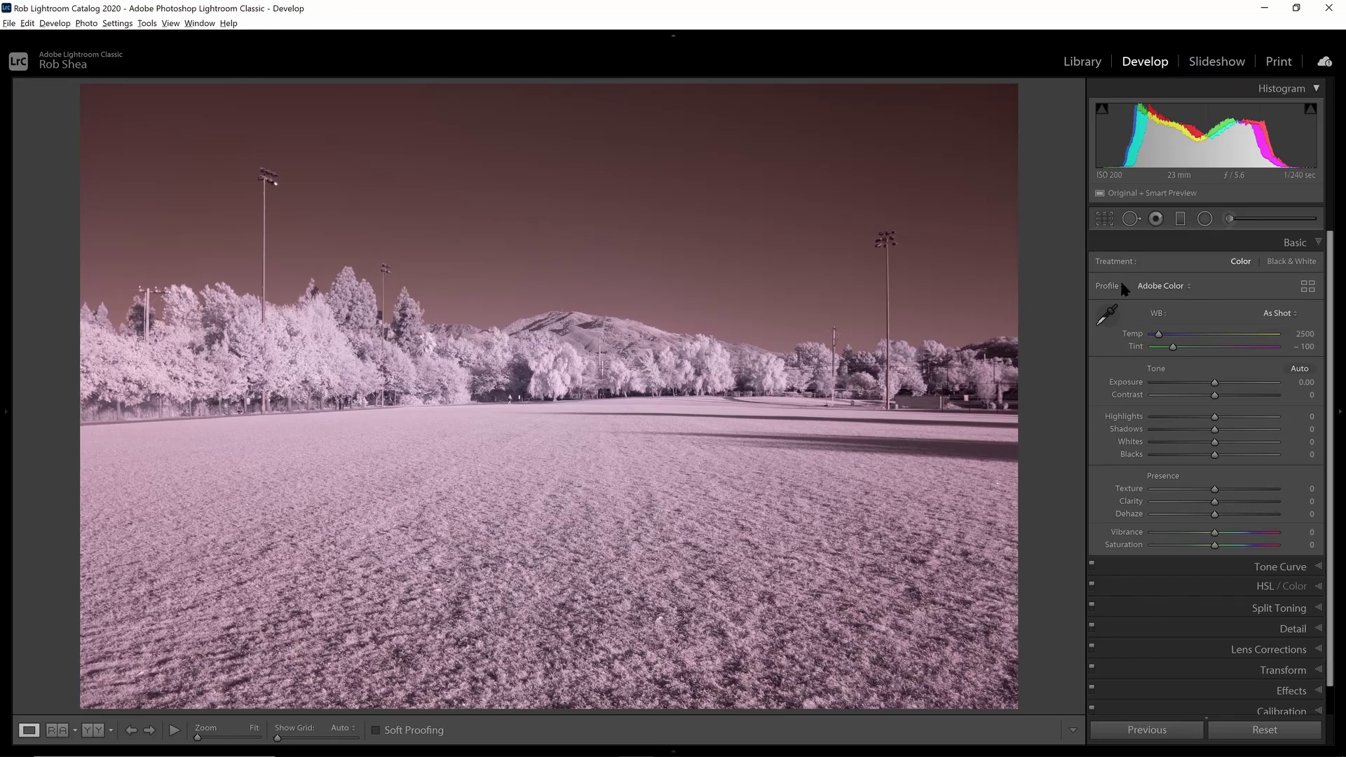
- Apply the X-T20 IR Channel Mixer 720 profile from the Infrared group to the sports field photo and sample its white balance from the grass
click(1301, 285)
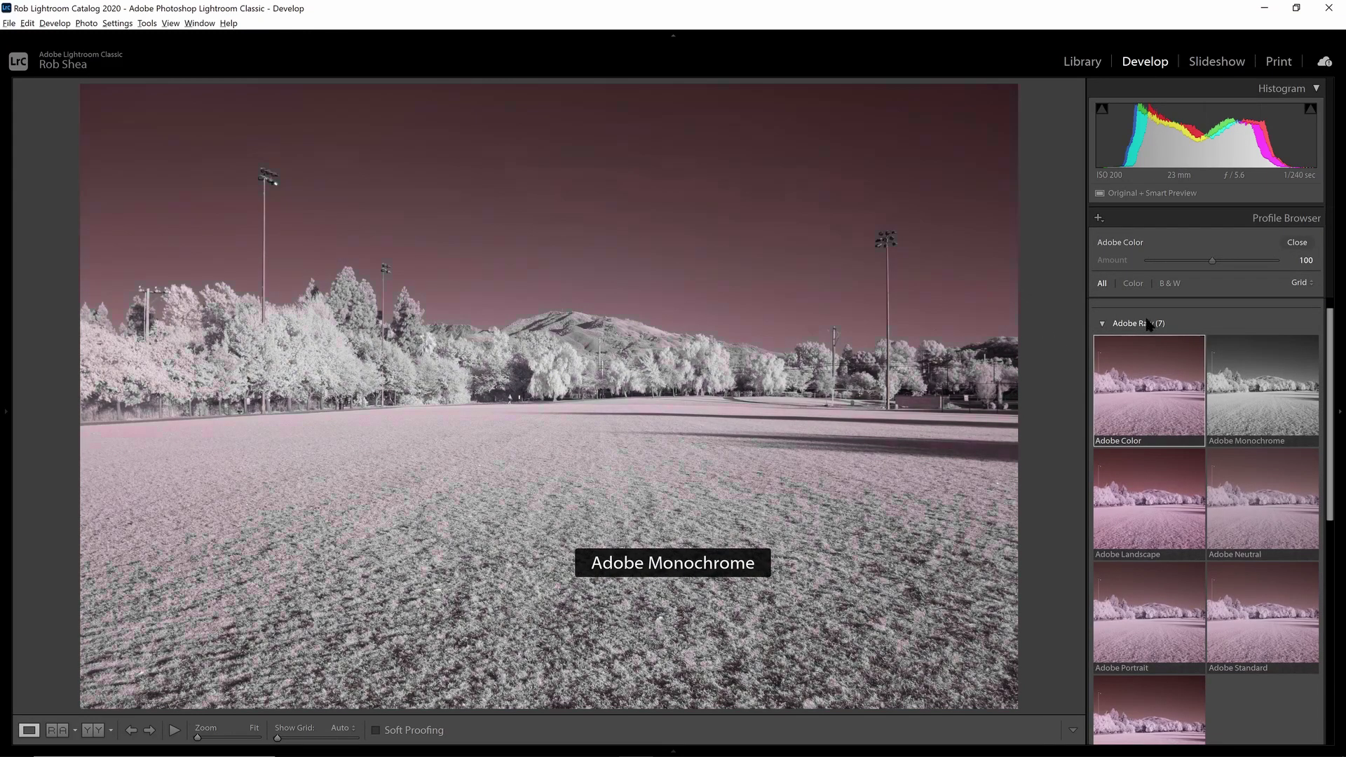
click(1147, 324)
click(1131, 481)
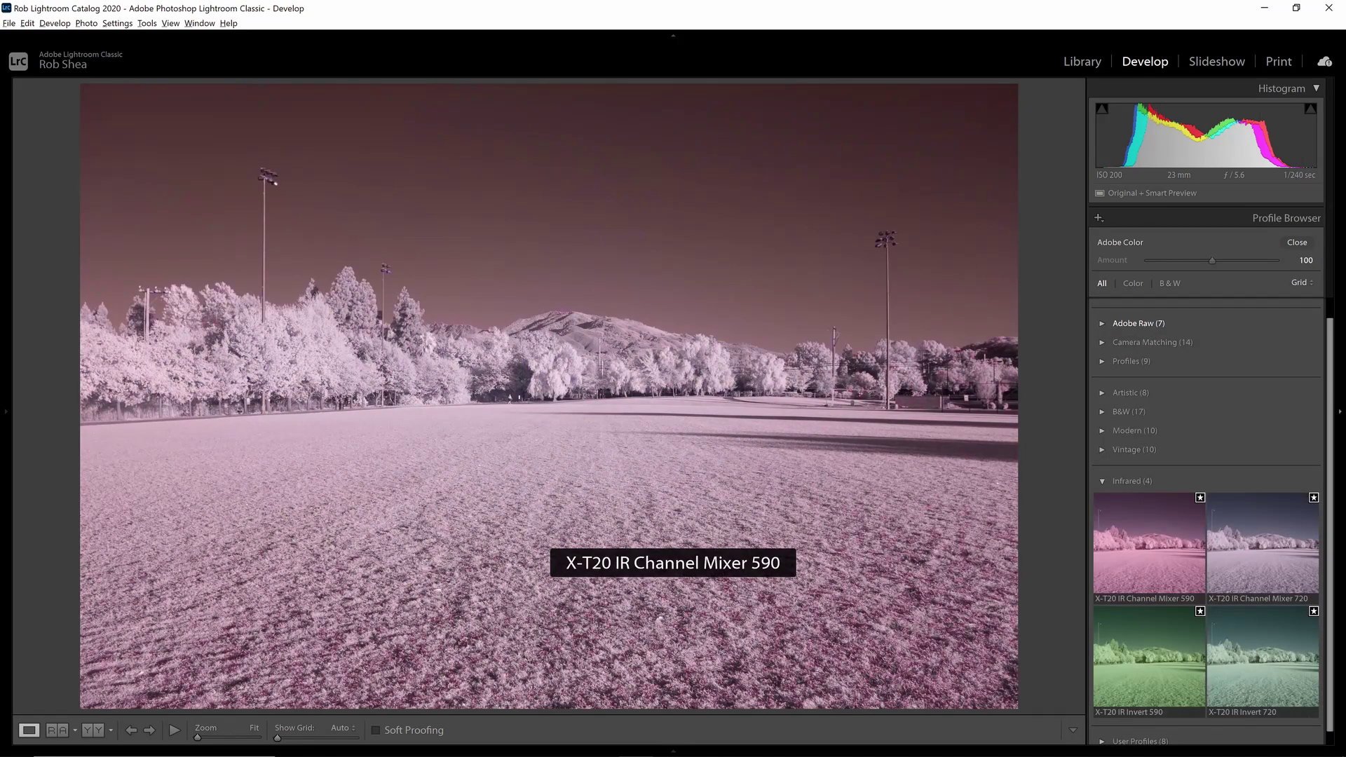
click(1263, 544)
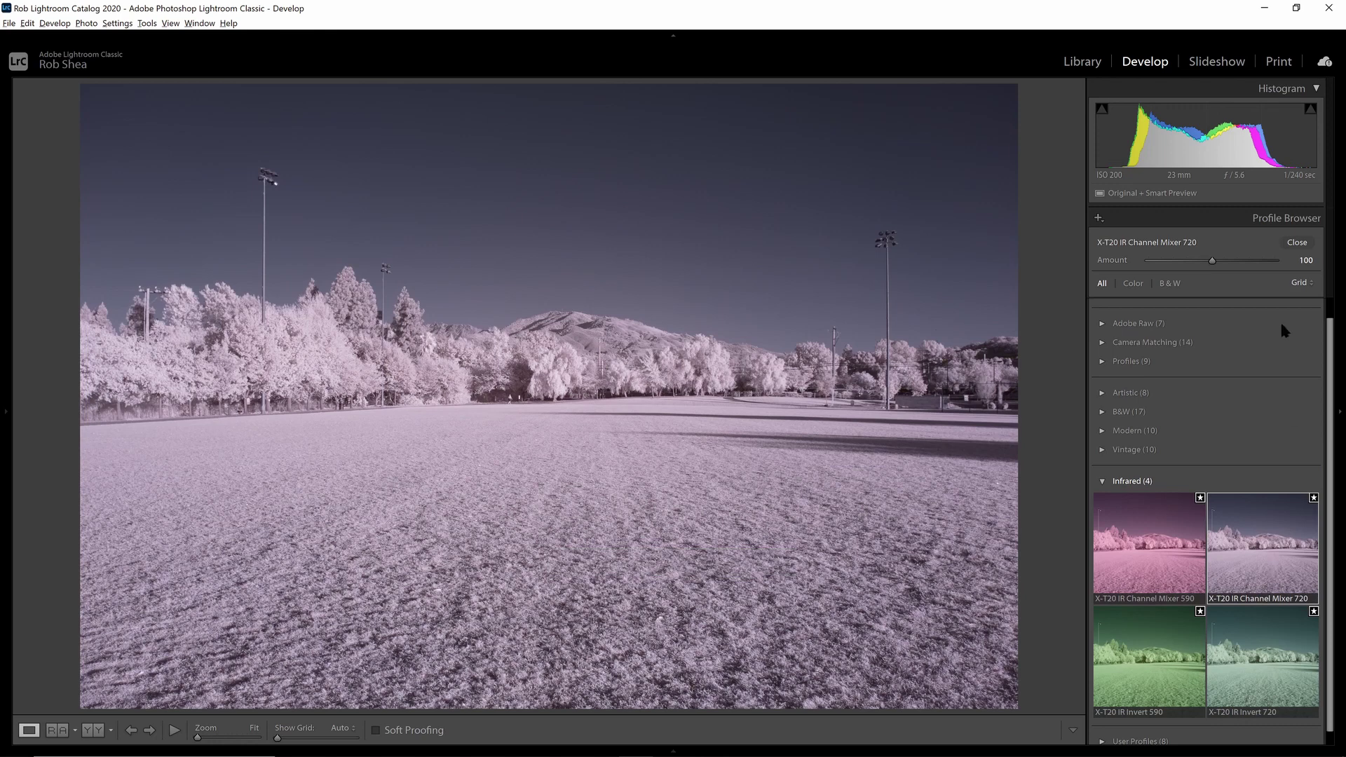
click(1297, 243)
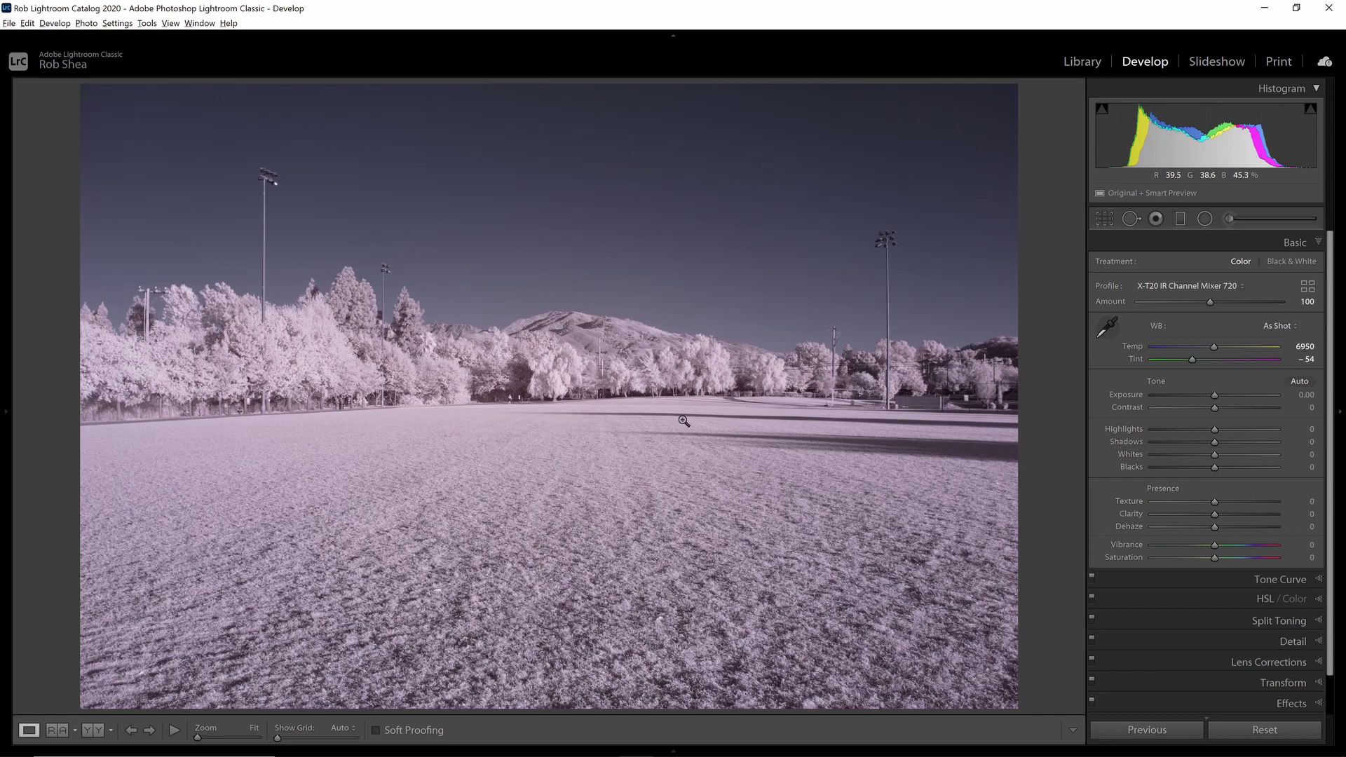
click(1108, 327)
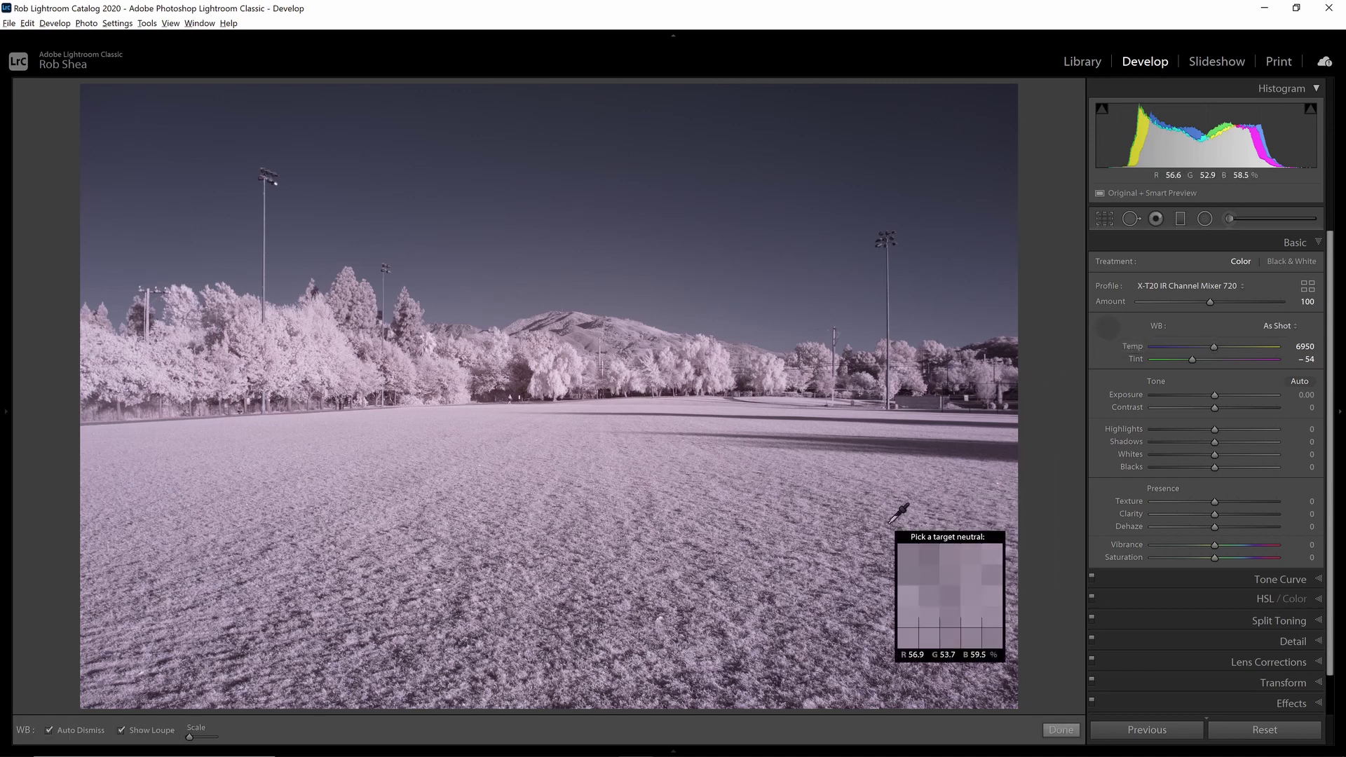
click(662, 512)
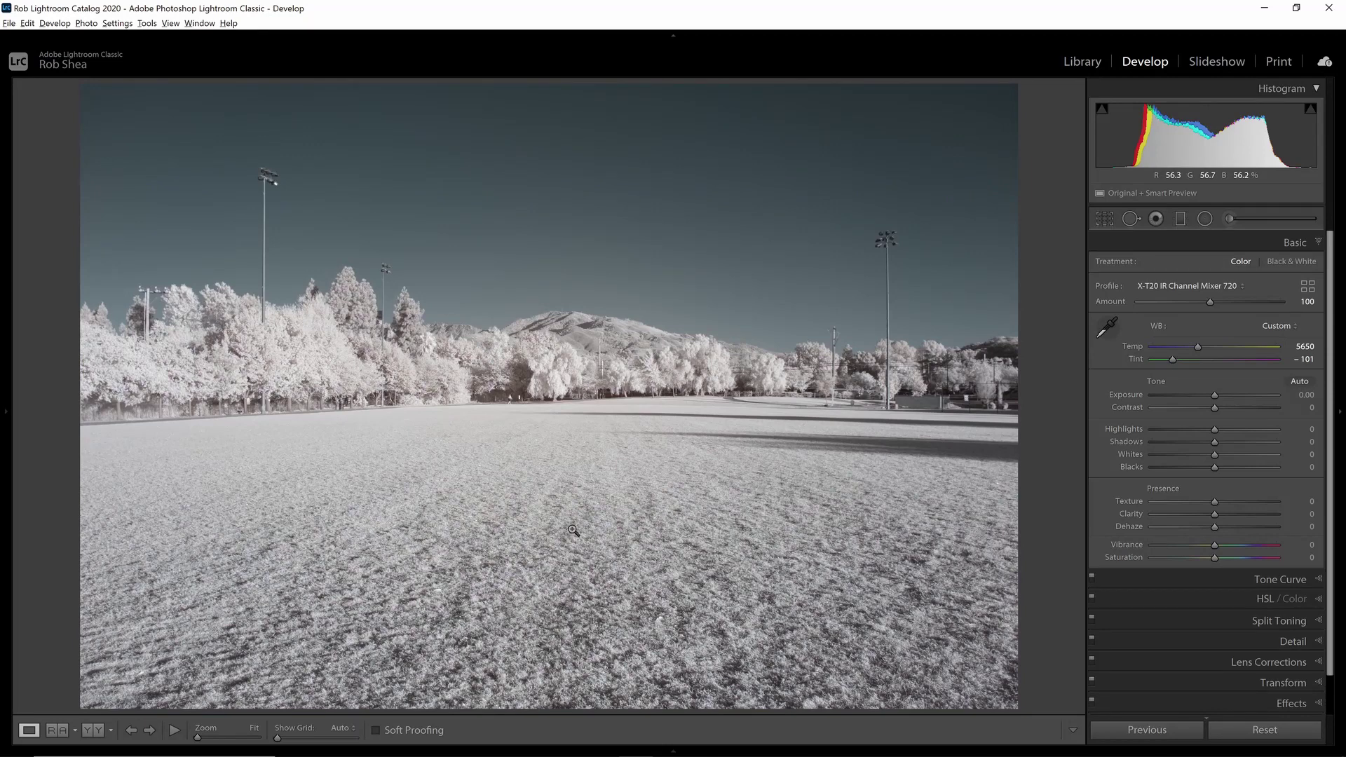
- Go to the hillside trail photo and apply the X-T20 IR Channel Mixer 720 profile
key(Right)
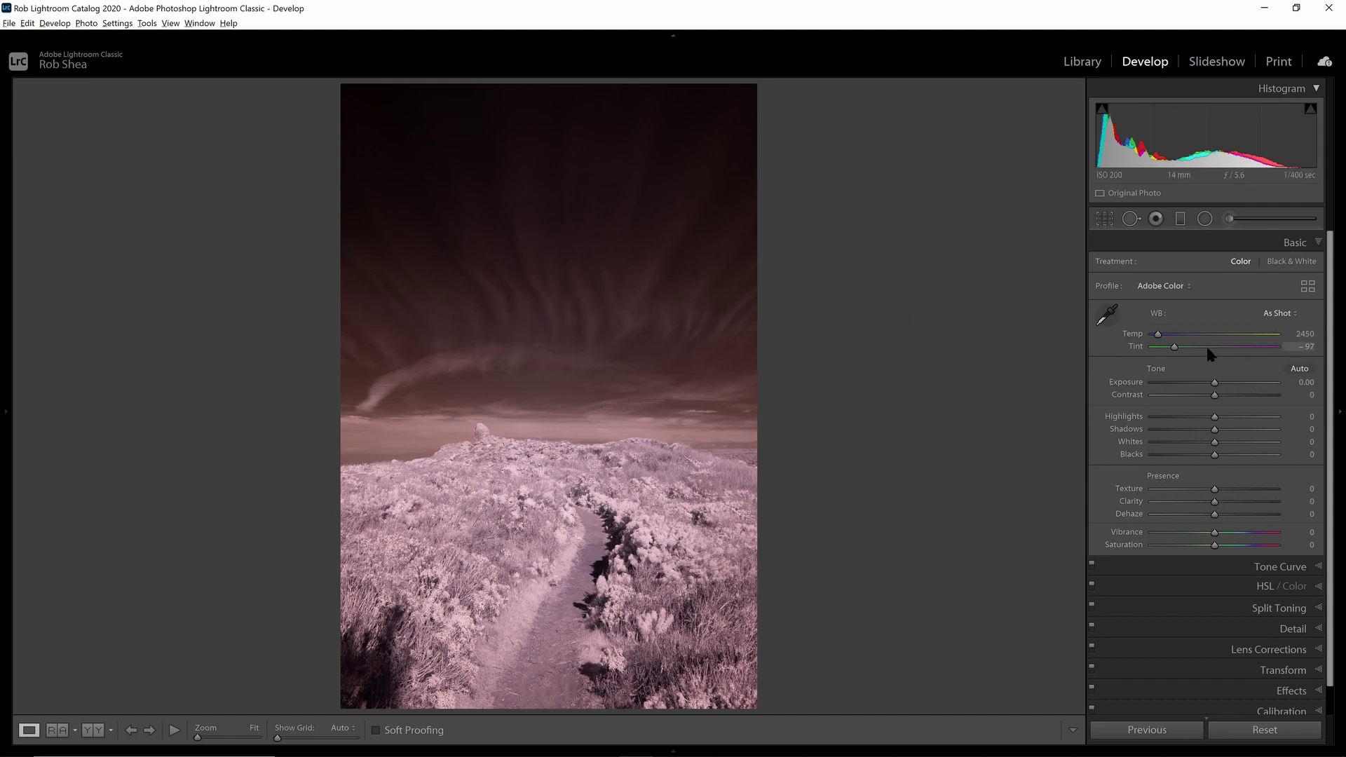
click(1308, 286)
click(1260, 518)
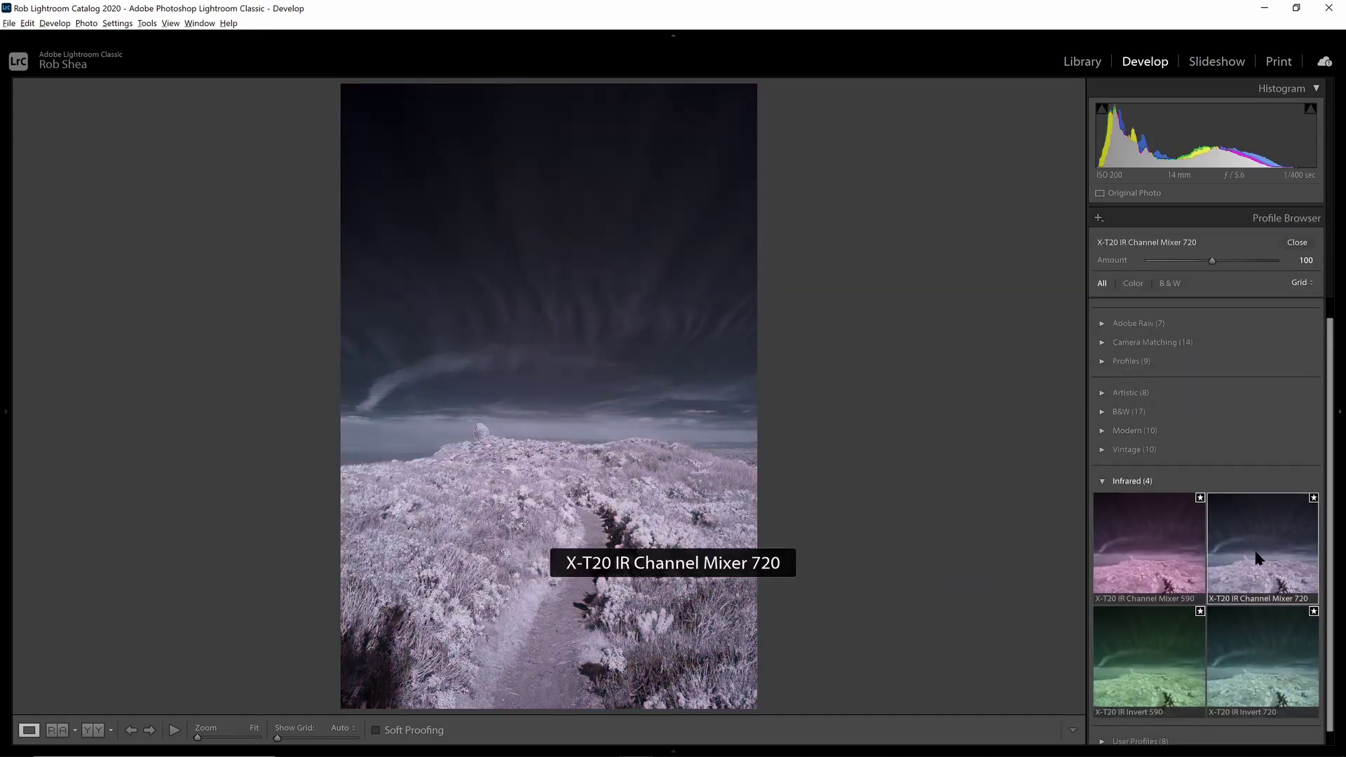
click(1297, 242)
- Compare neutral samples from the horizon clouds and the foliage, giving the trail photo a temperature of 4450 and tint of -91
key(w)
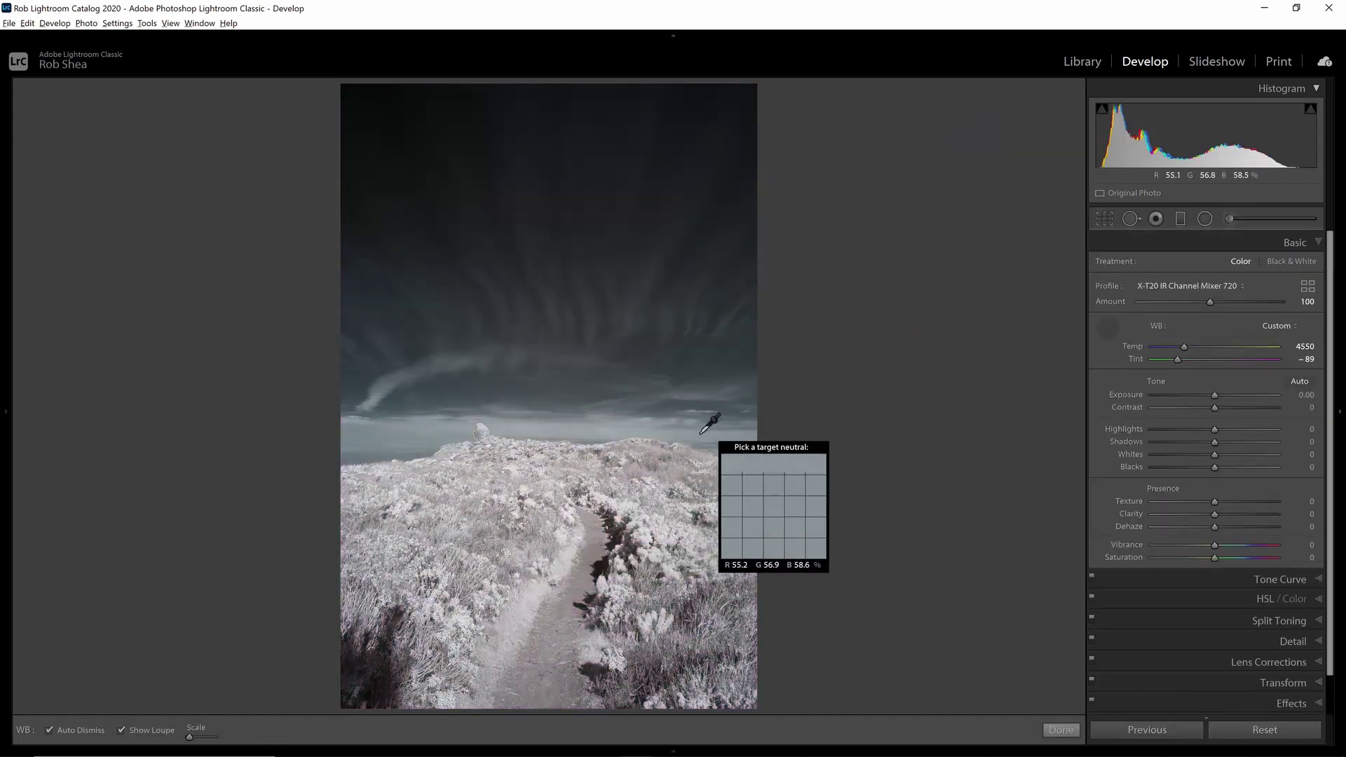
click(529, 427)
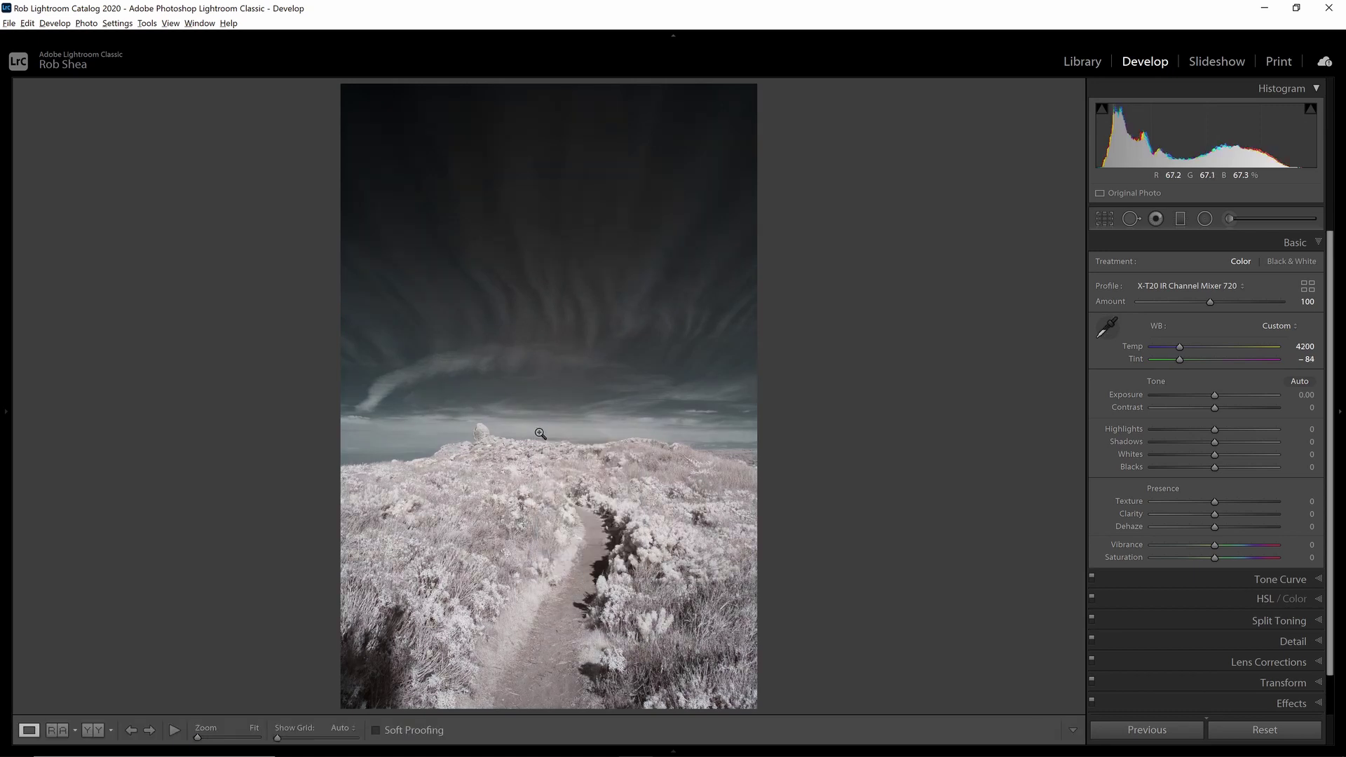
click(1103, 327)
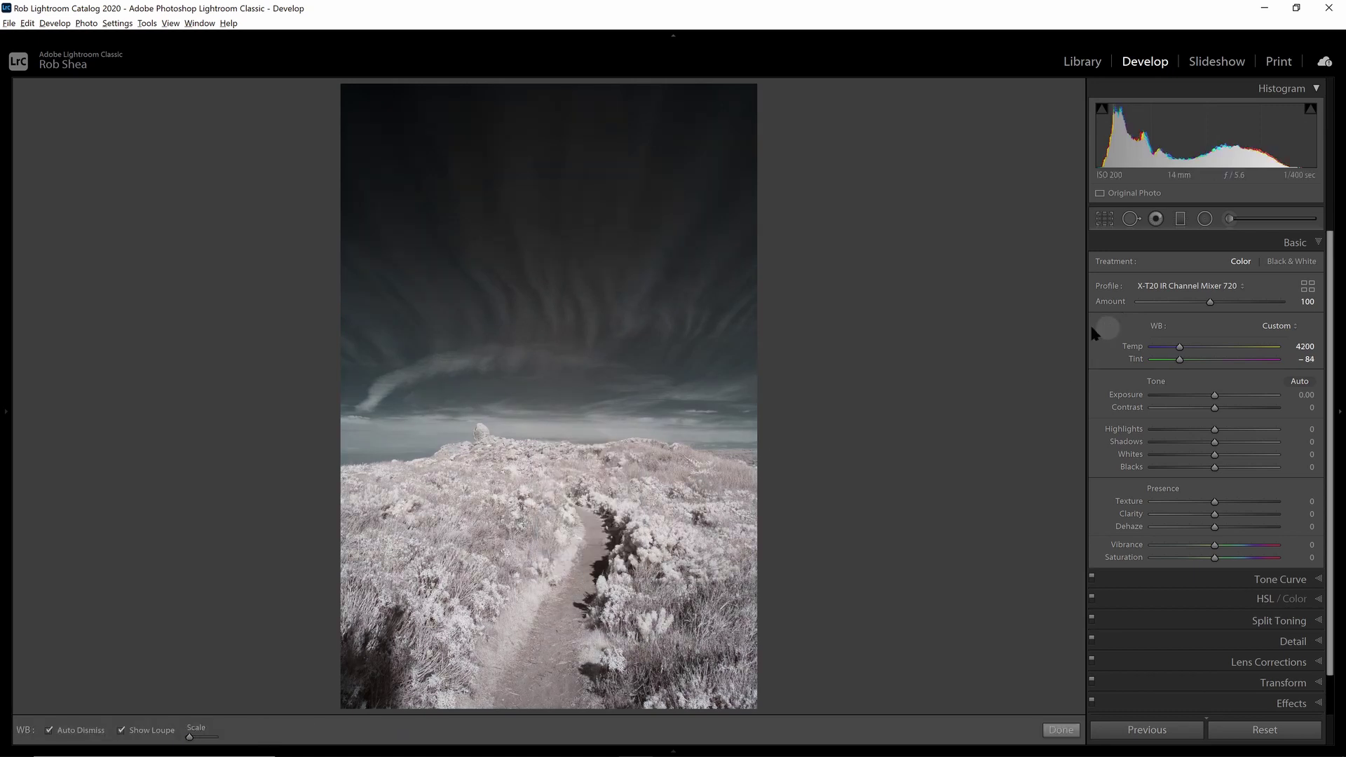
click(652, 537)
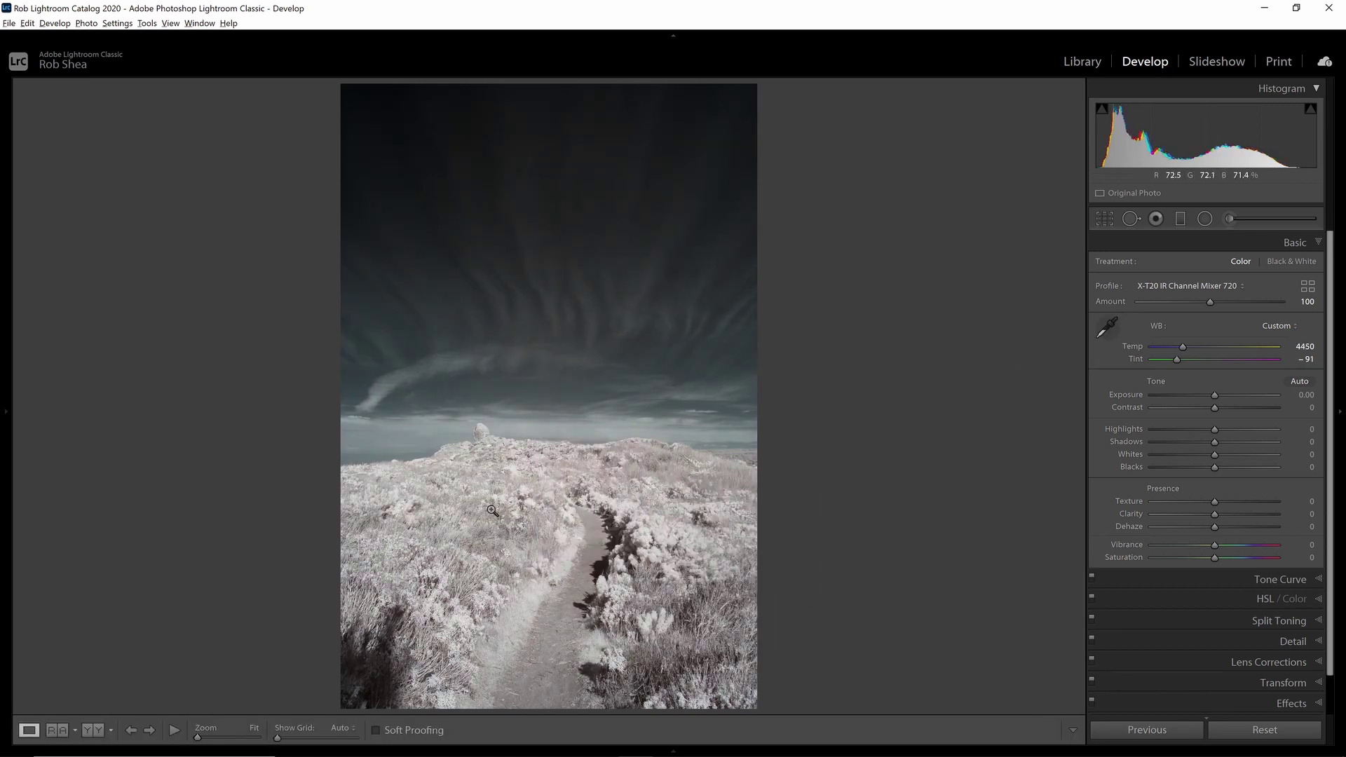
- Go to the forest stream photo, try the X-T20 IR Channel Mixer 720 profile and apply X-T20 IR Invert 720 instead
key(Right)
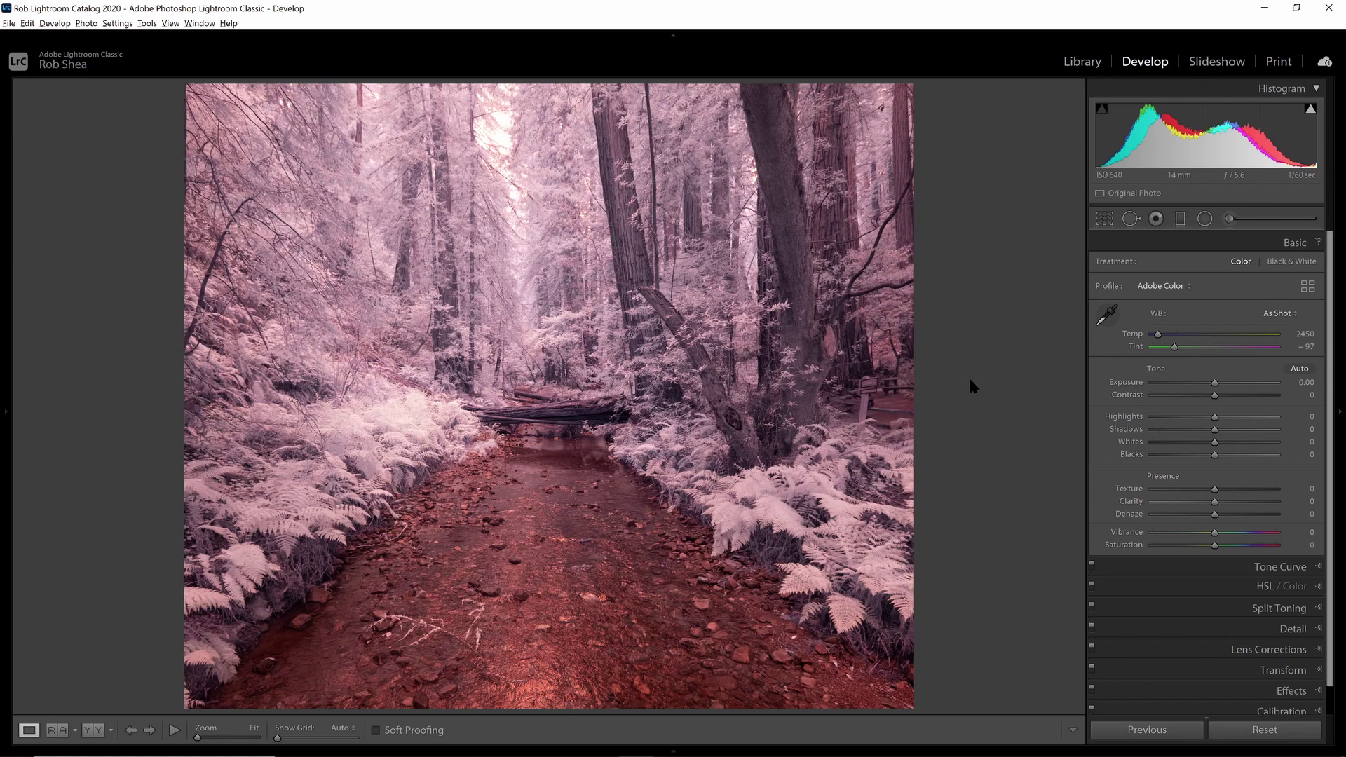
click(1312, 289)
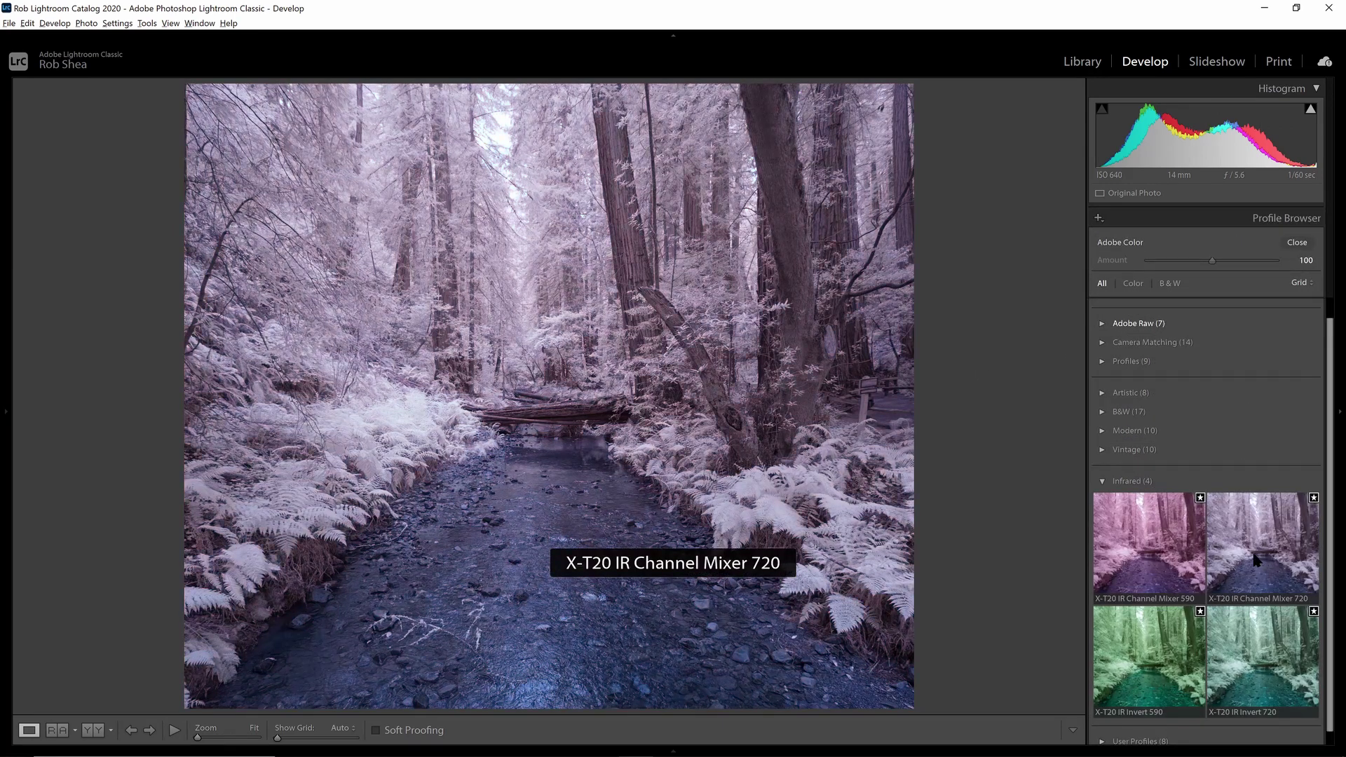
click(1257, 559)
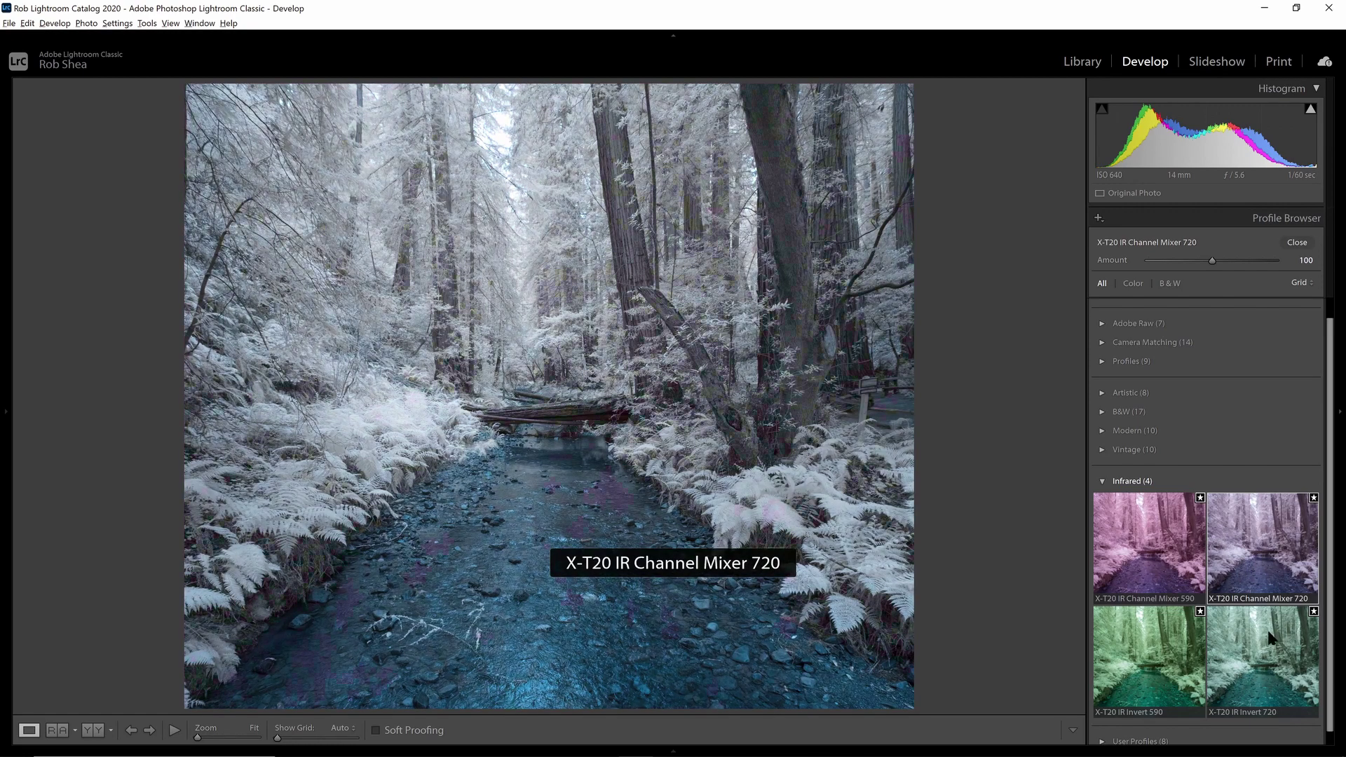
click(1272, 666)
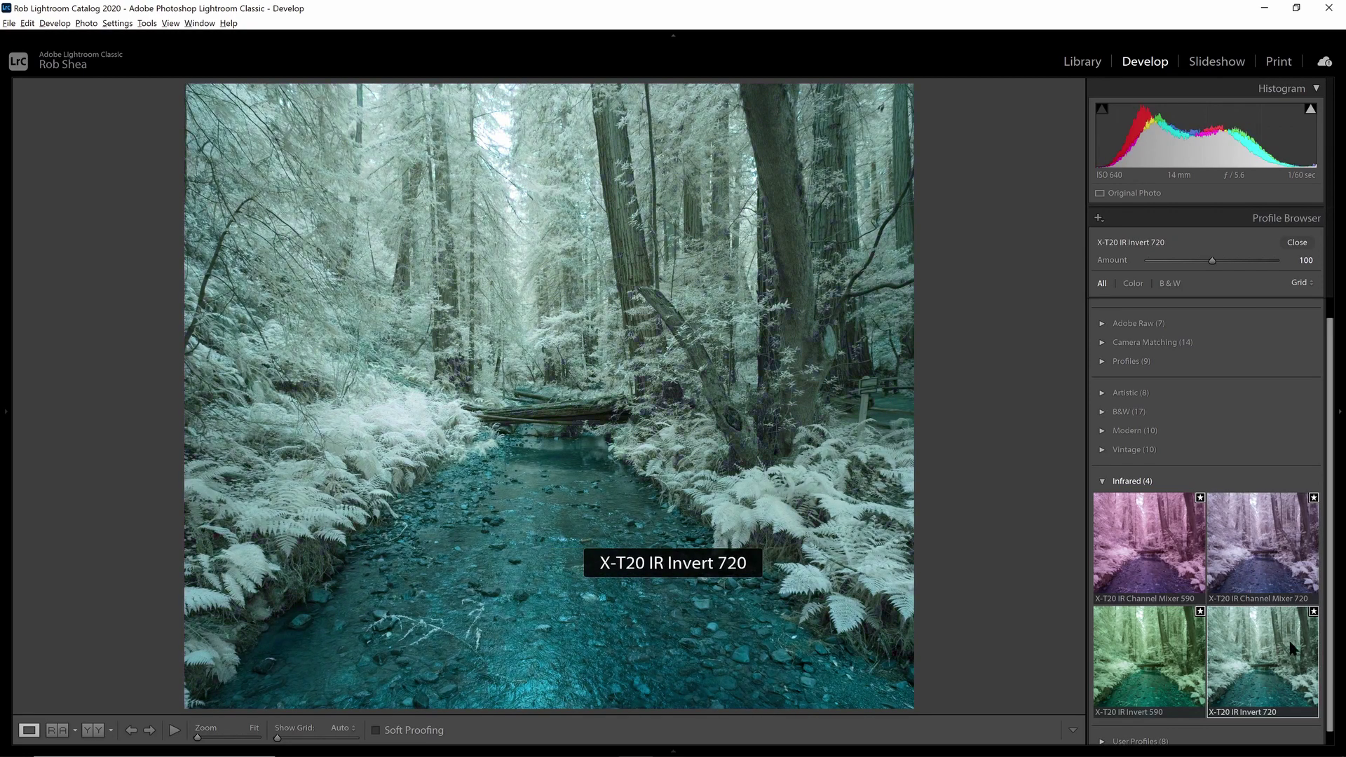
click(1297, 243)
- Sample the stream photo's white balance from the ferns, lower the temperature to about 2646 and adjust the tint
click(1108, 327)
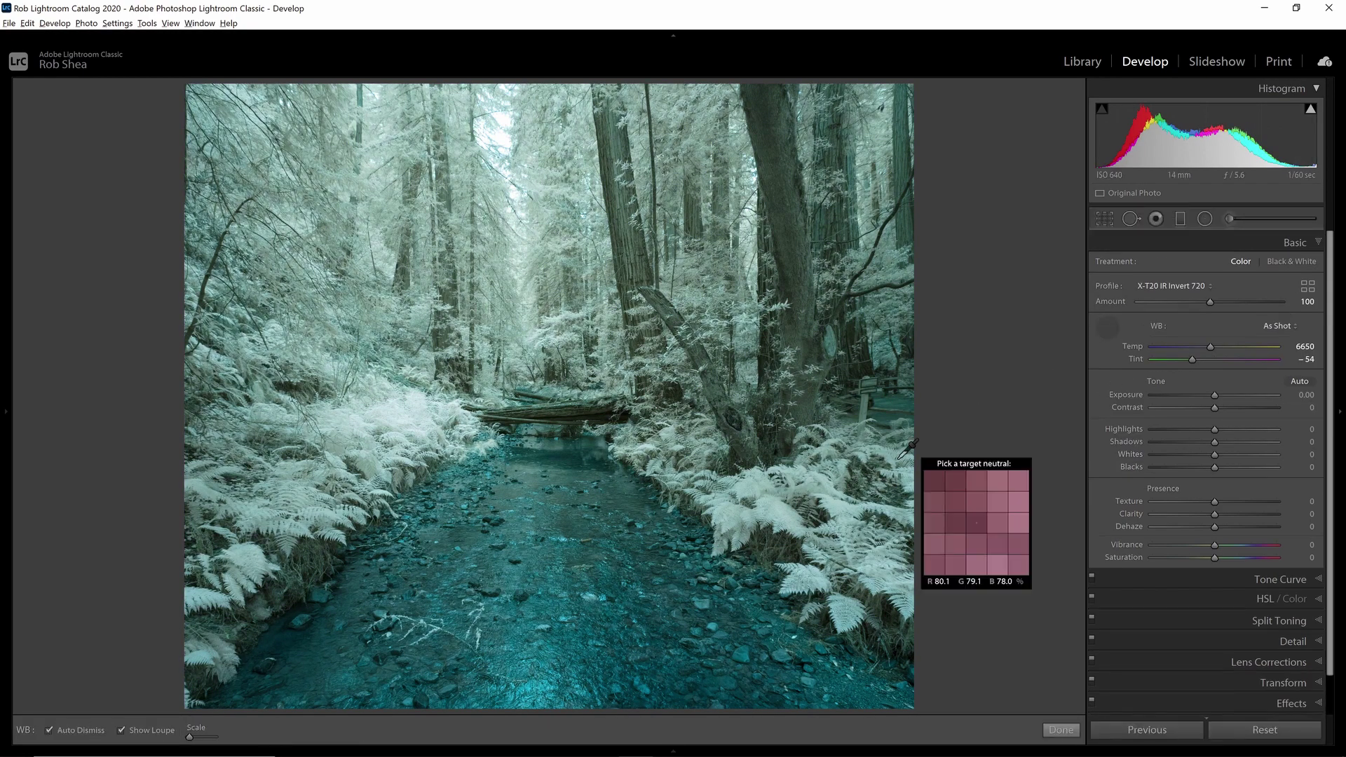
click(783, 506)
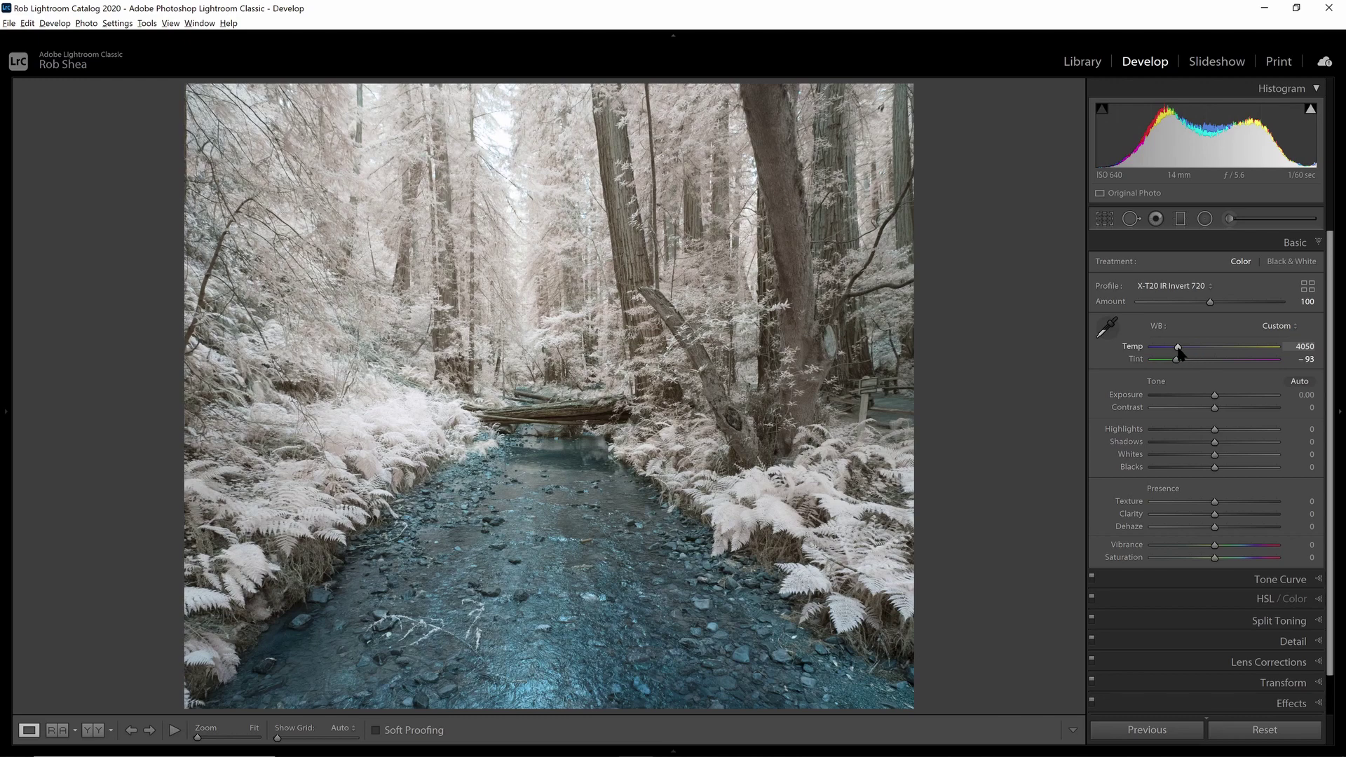
mouse_move(1178, 347)
mouse_down()
mouse_move(1274, 358)
mouse_move(1166, 367)
mouse_up()
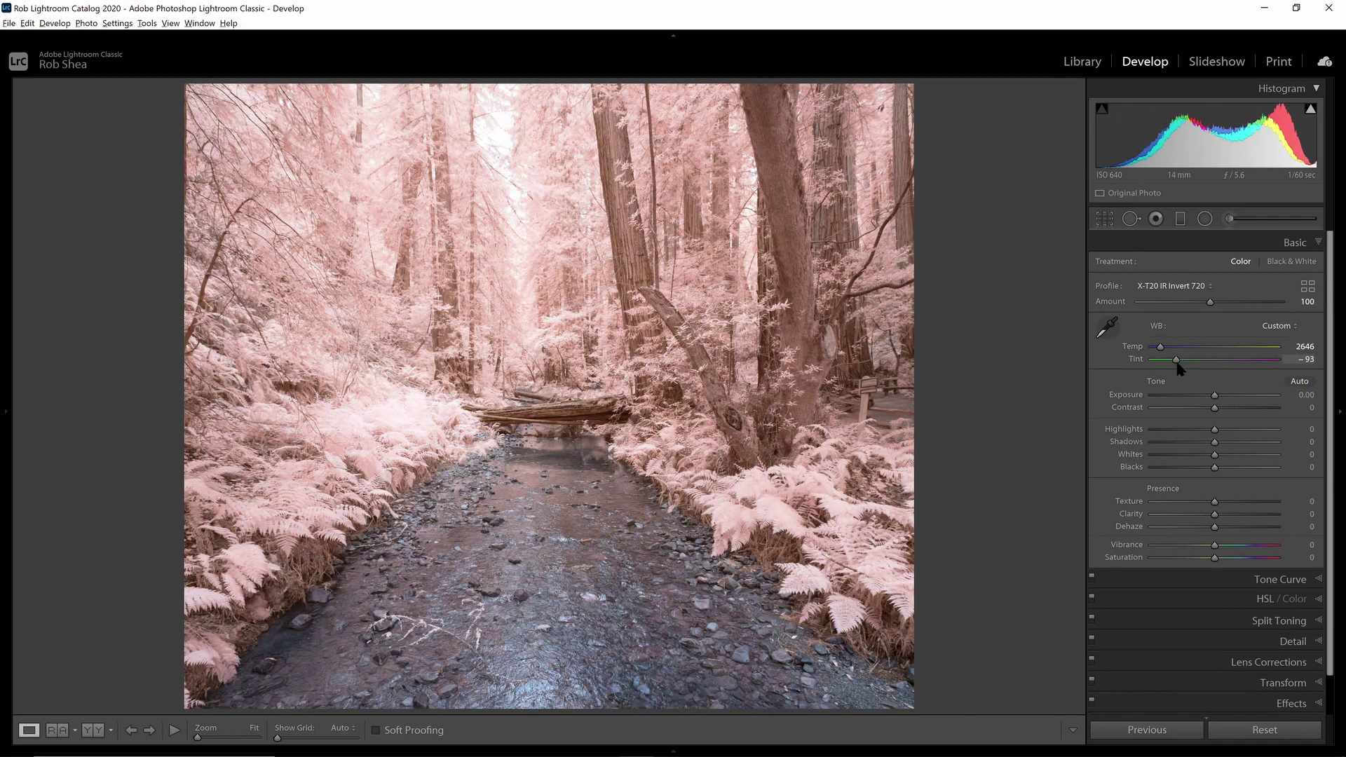
drag(1178, 360, 1181, 387)
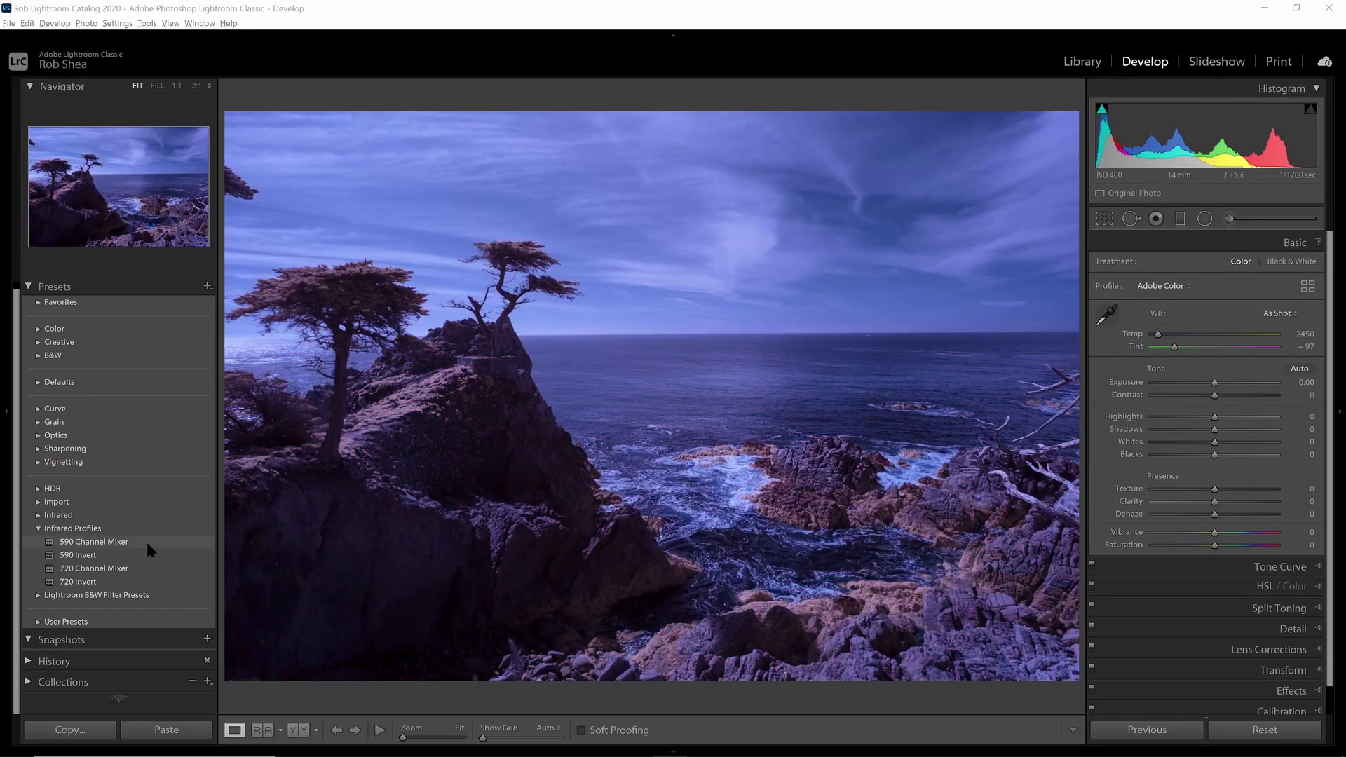
- Apply the 590 Channel Mixer preset to the seaside cypress photo and sample its white balance from the bright cloud
click(148, 543)
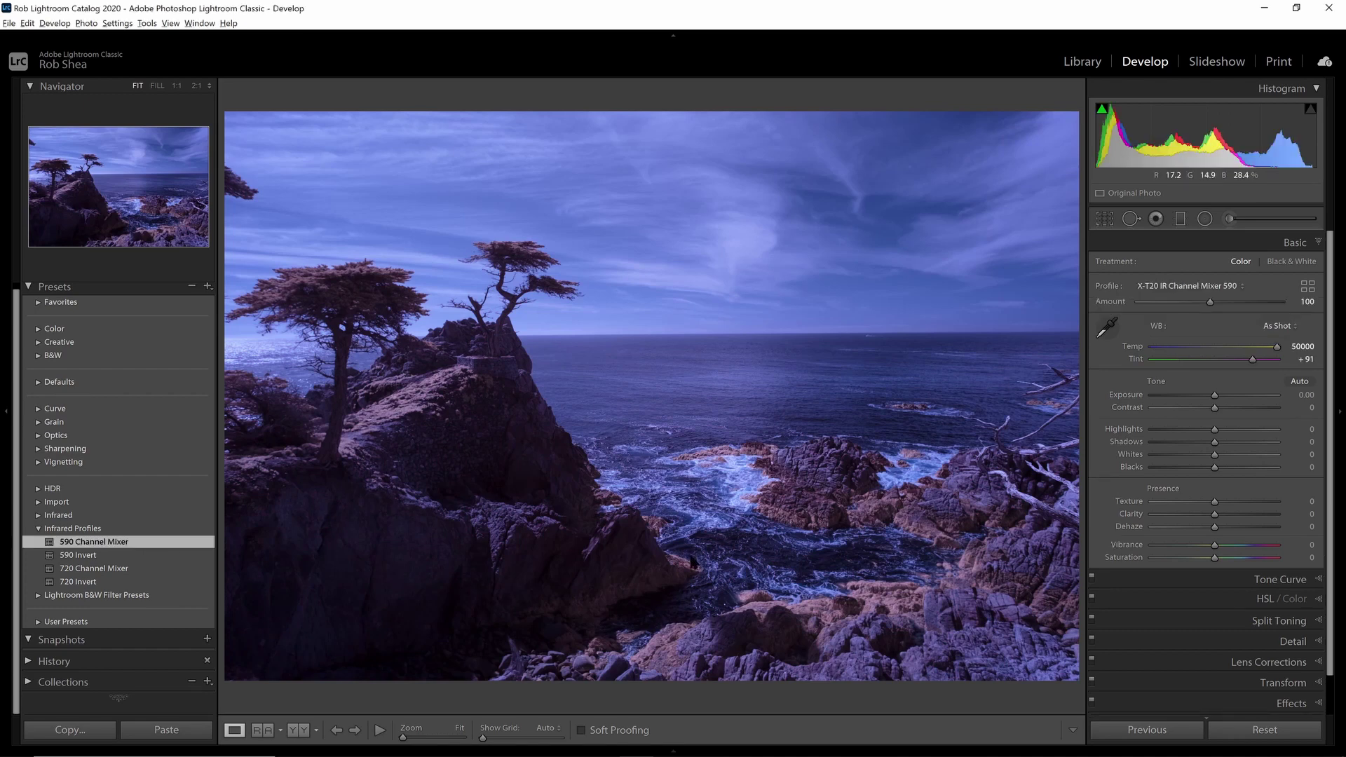
click(1107, 328)
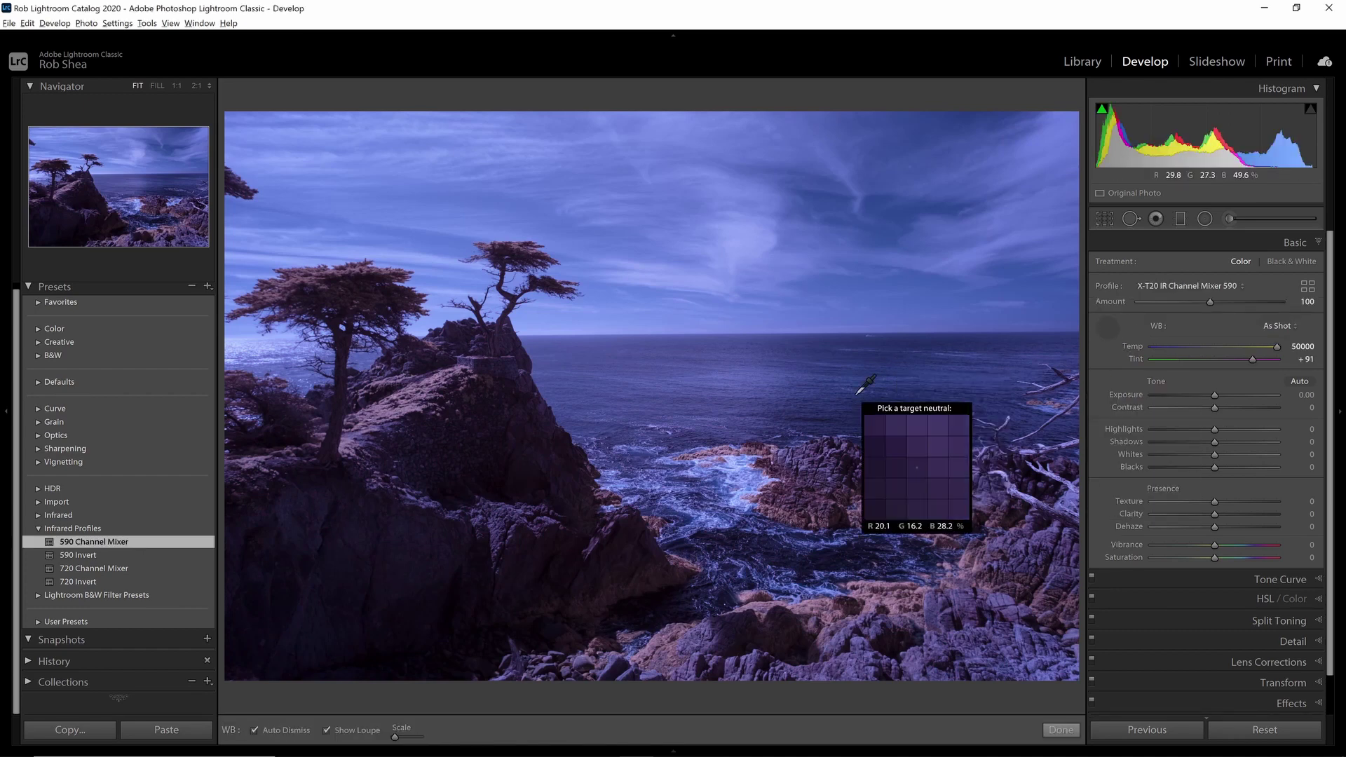
click(746, 246)
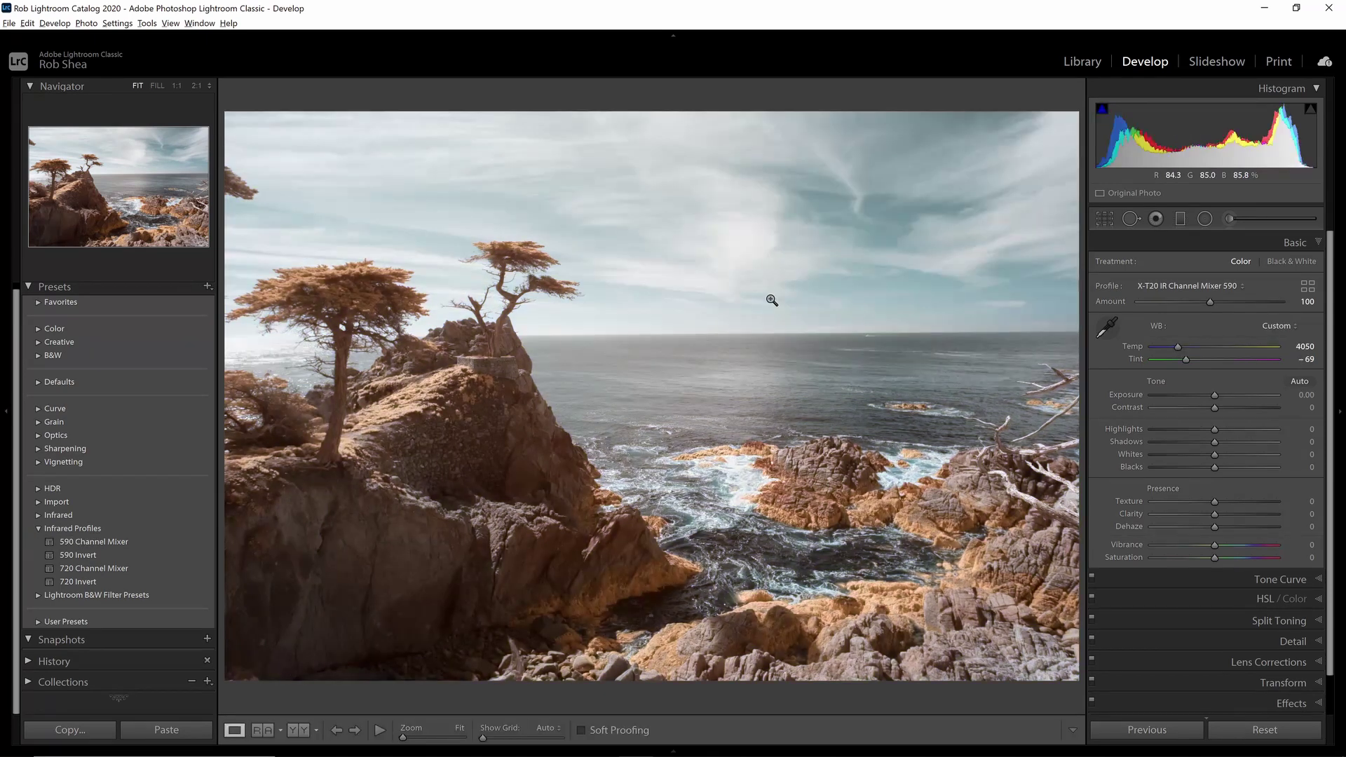
- Compare neutral samples on the seaside cypress photo from the distant rocks, the surf foam and the shaded foreground cliff
click(1107, 328)
click(835, 471)
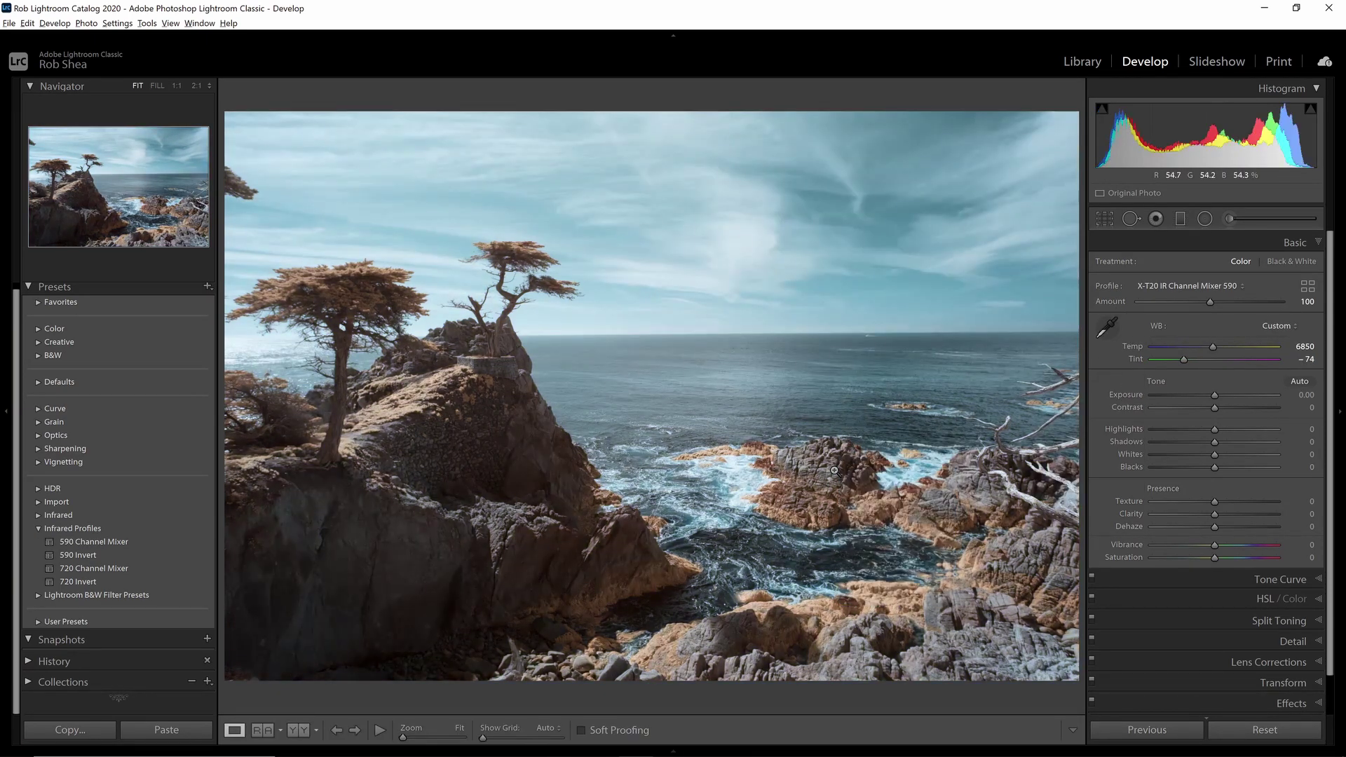
click(1107, 327)
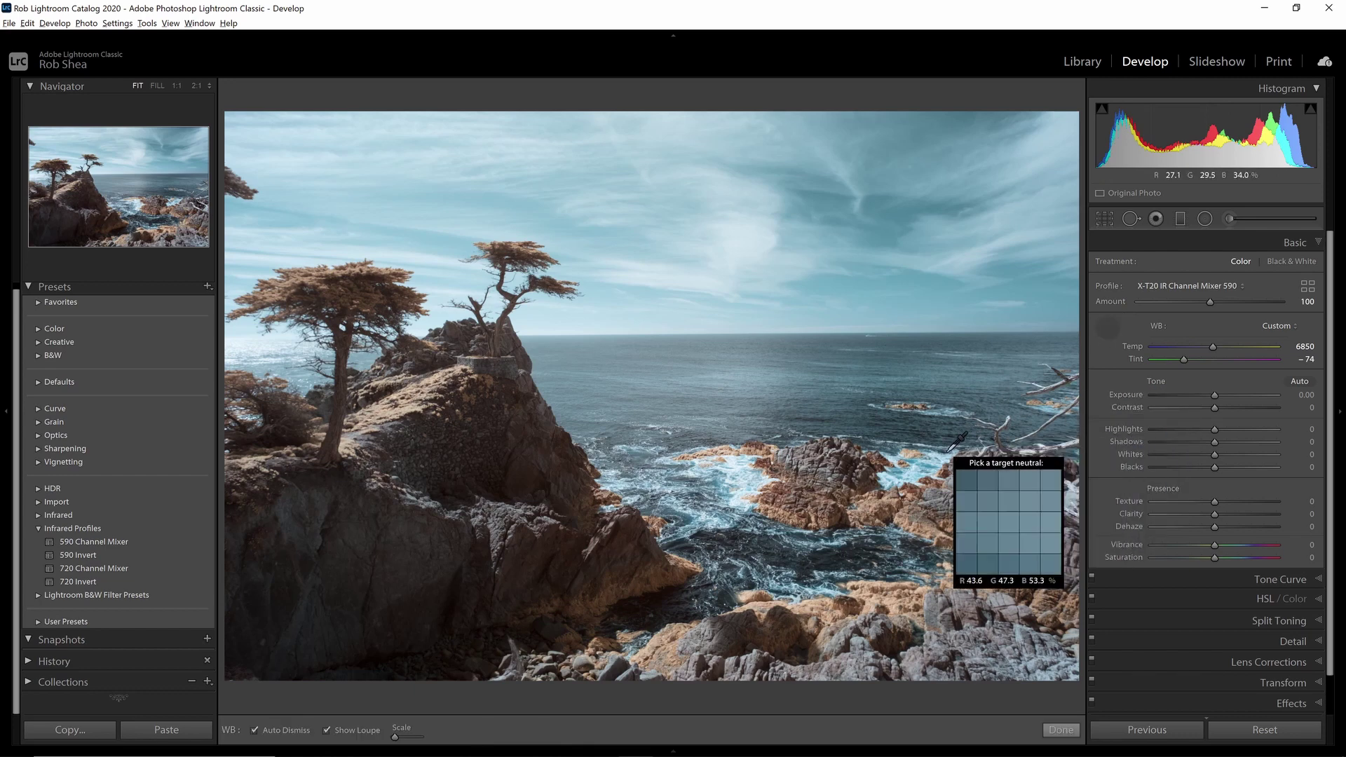
click(745, 474)
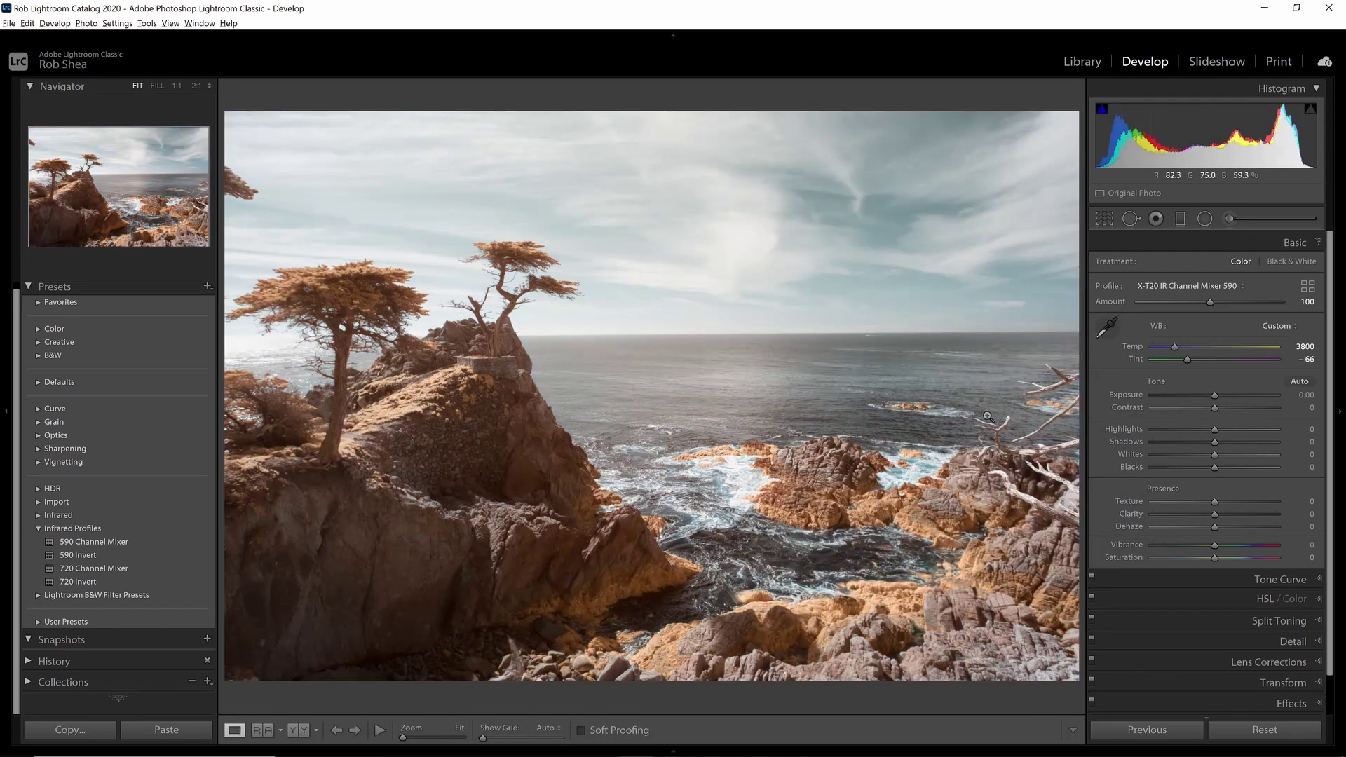
key(w)
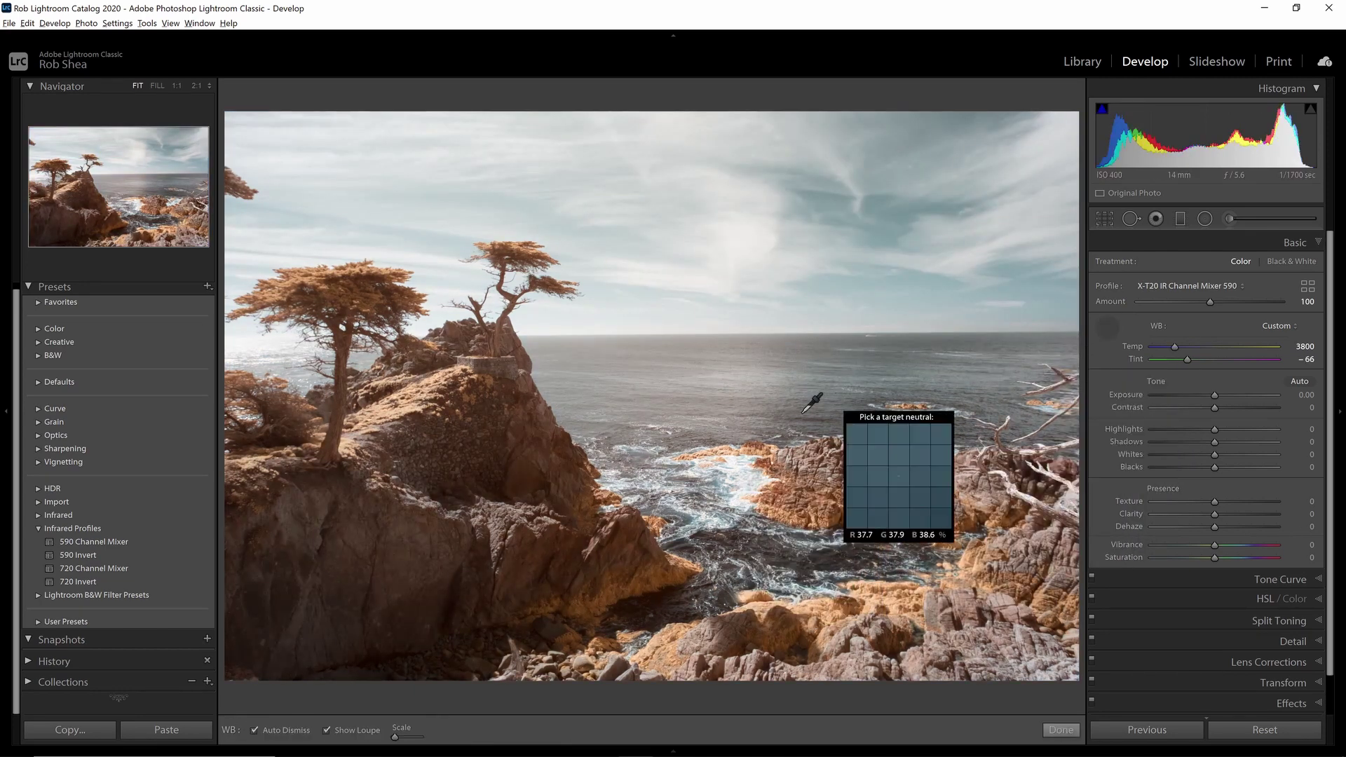
click(355, 587)
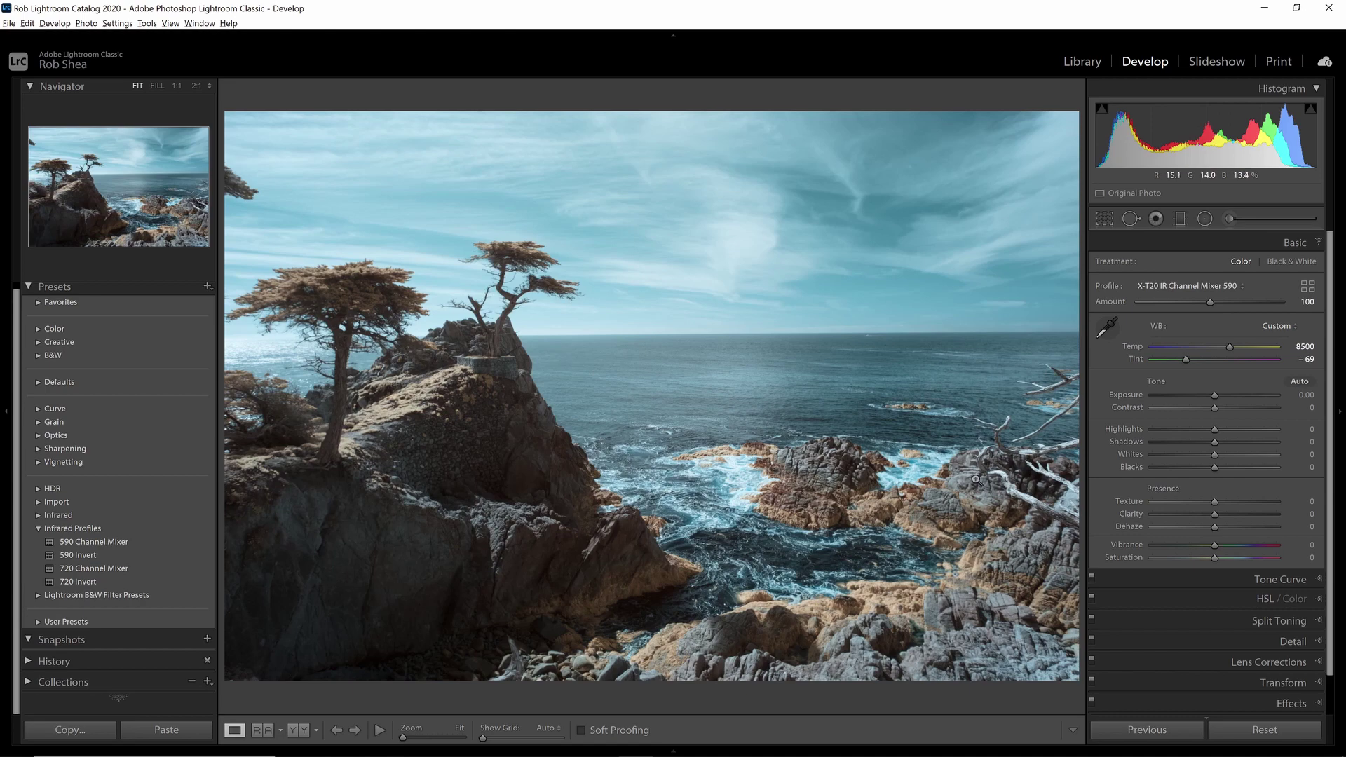
- Go to the tangled oak branches photo, apply the 590 Channel Mixer preset and sample its white balance from a thick branch
key(Right)
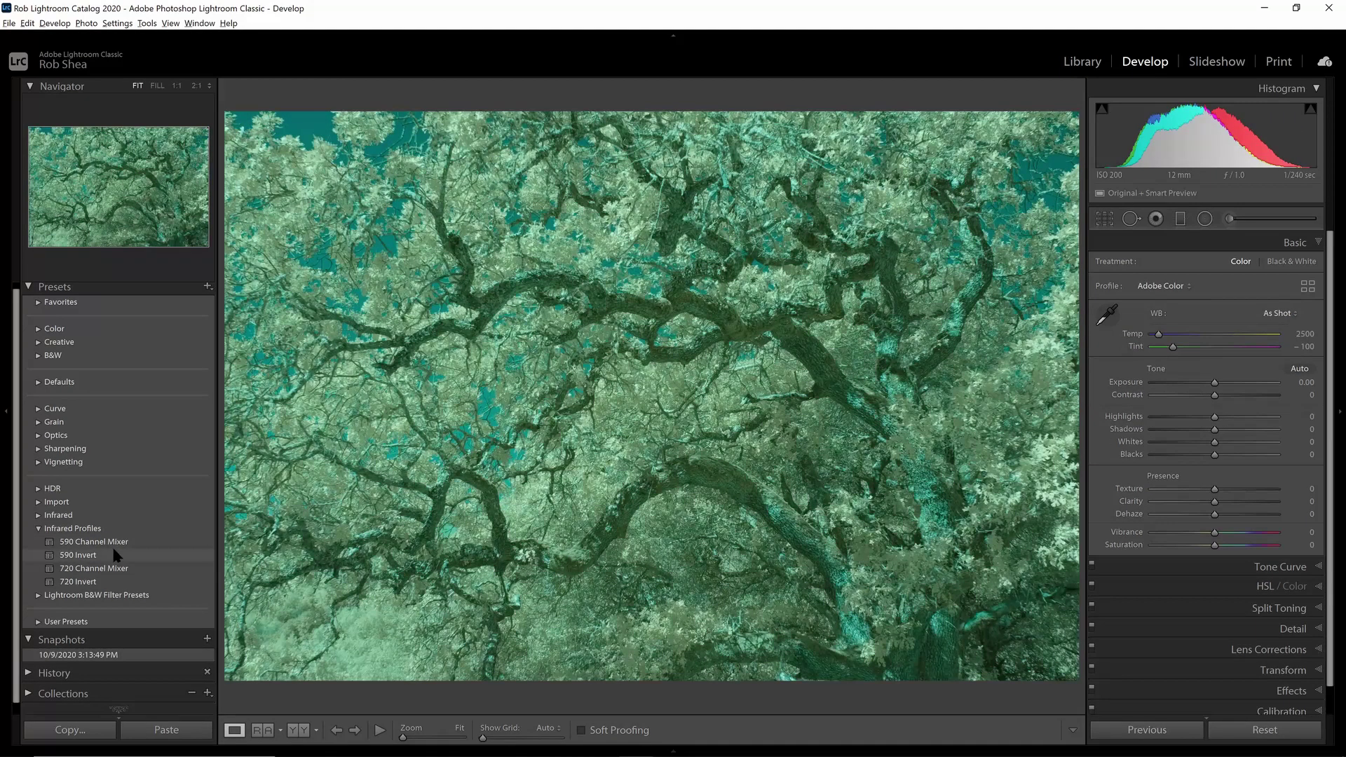
click(115, 542)
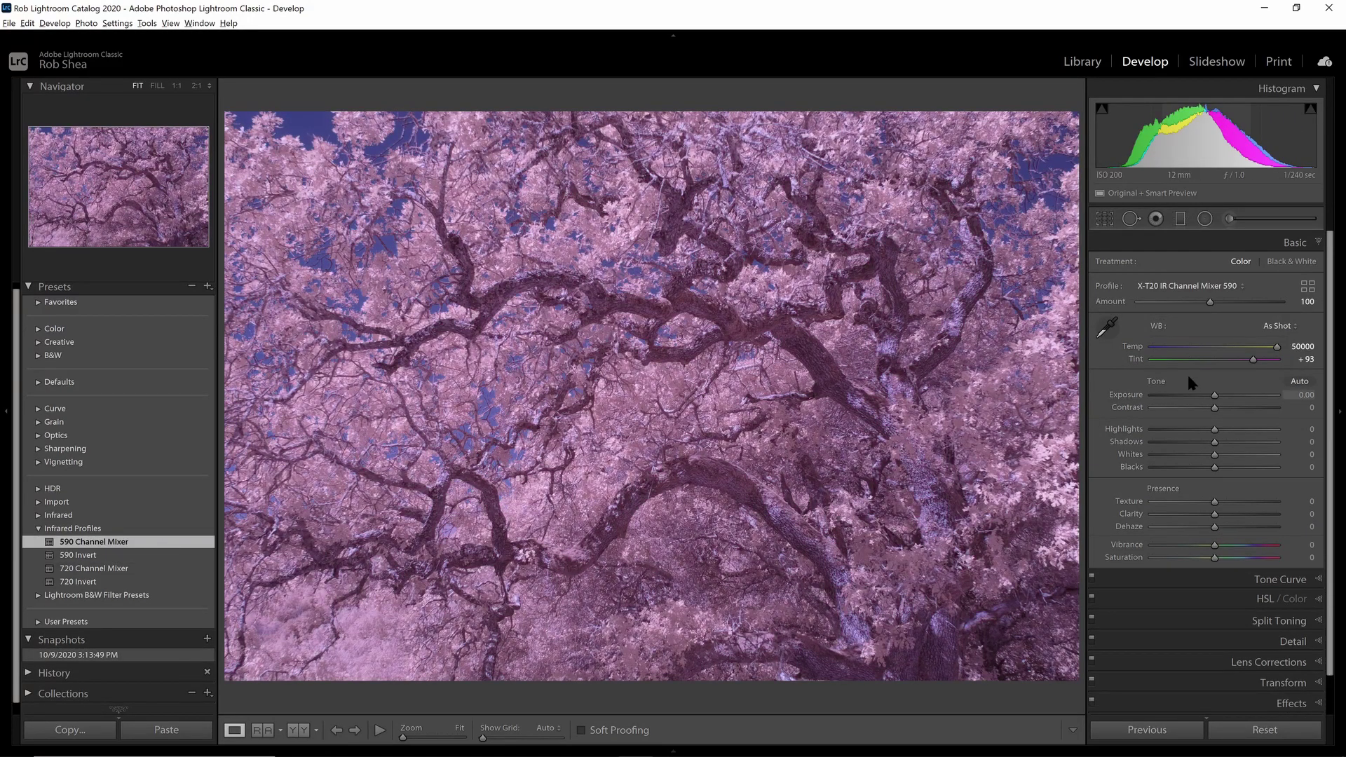
click(1107, 326)
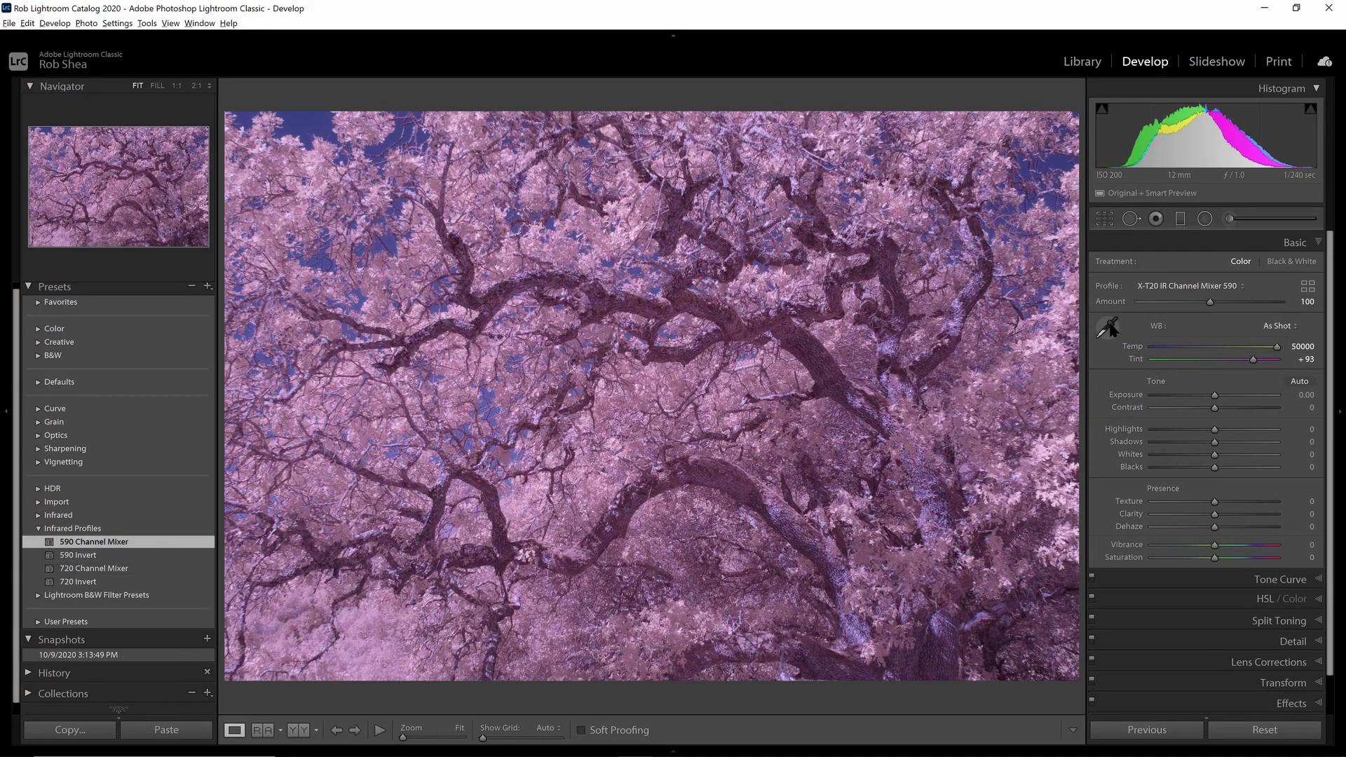
click(822, 357)
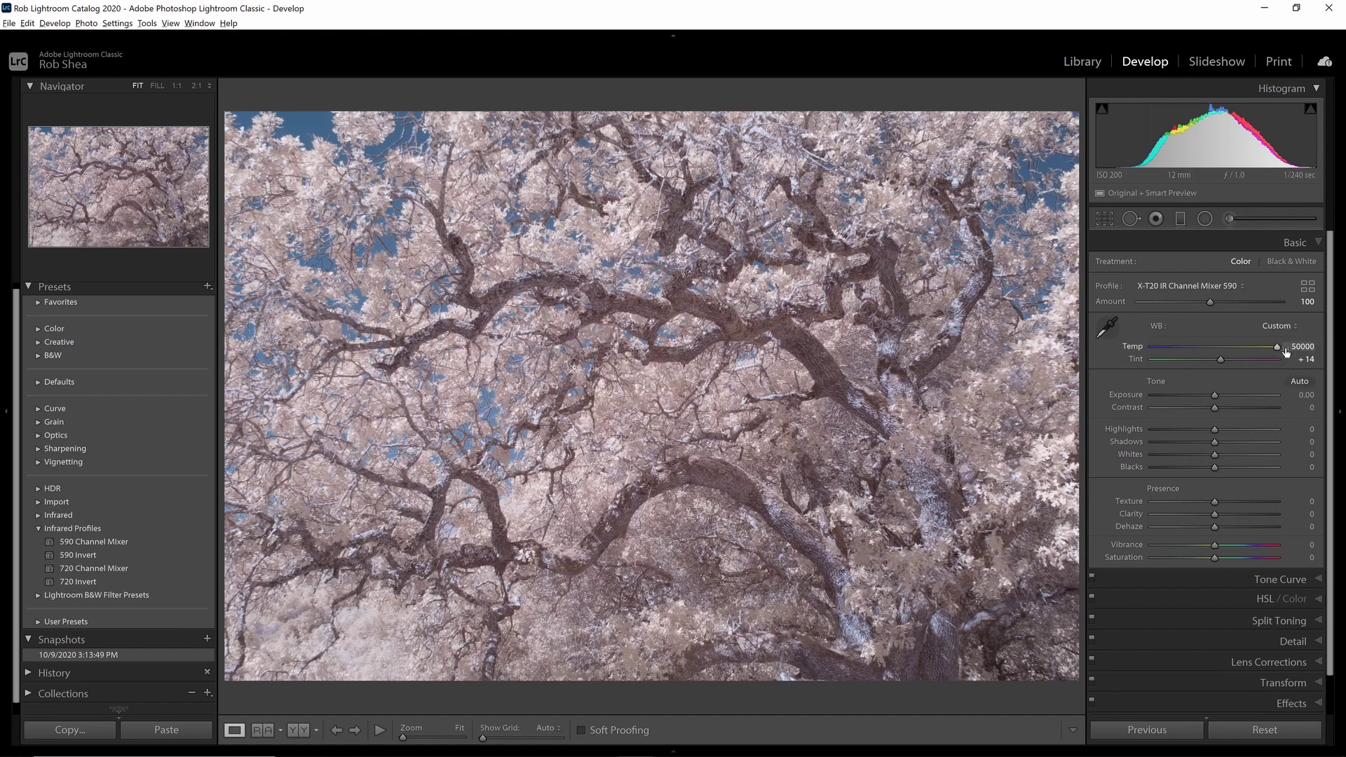
- Apply the 720 Channel Mixer preset to the oak branches photo instead, resample white balance from the branch and fine-tune it
click(145, 568)
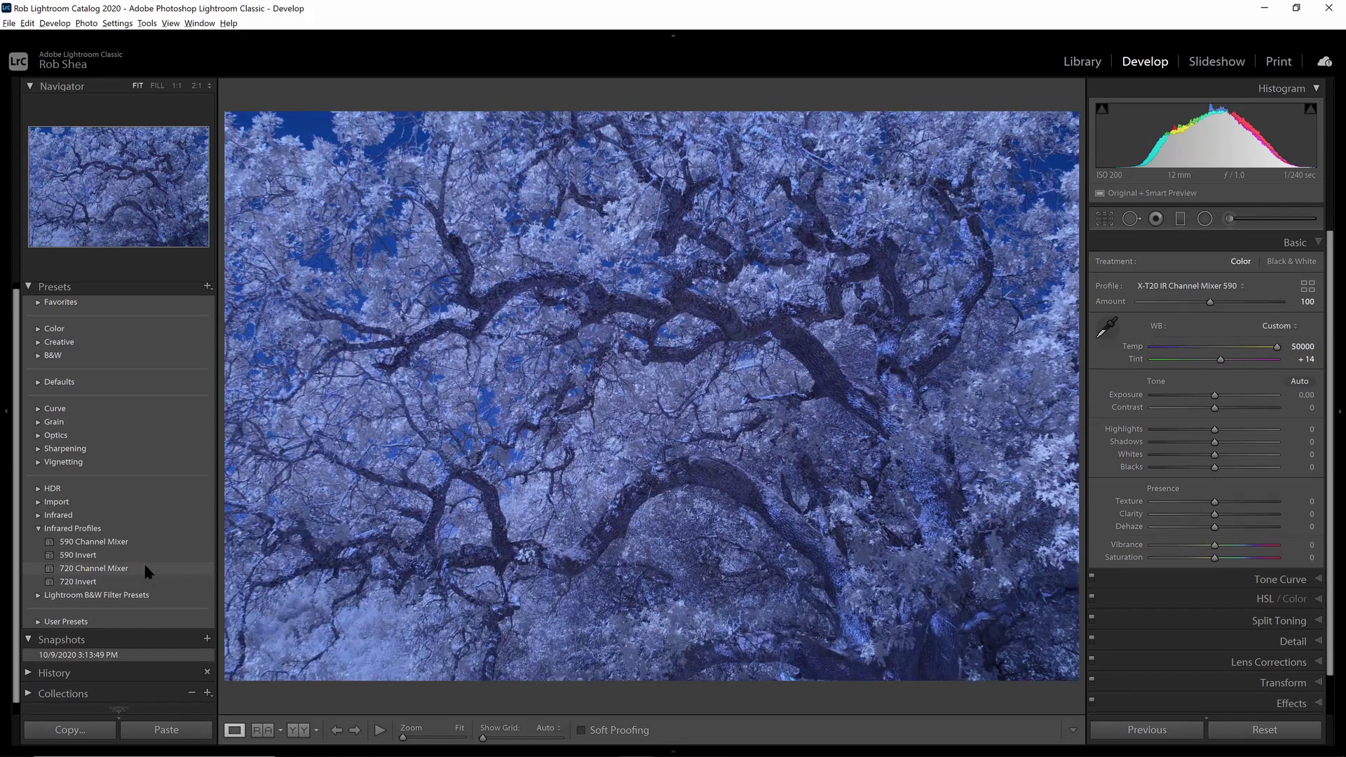
click(141, 571)
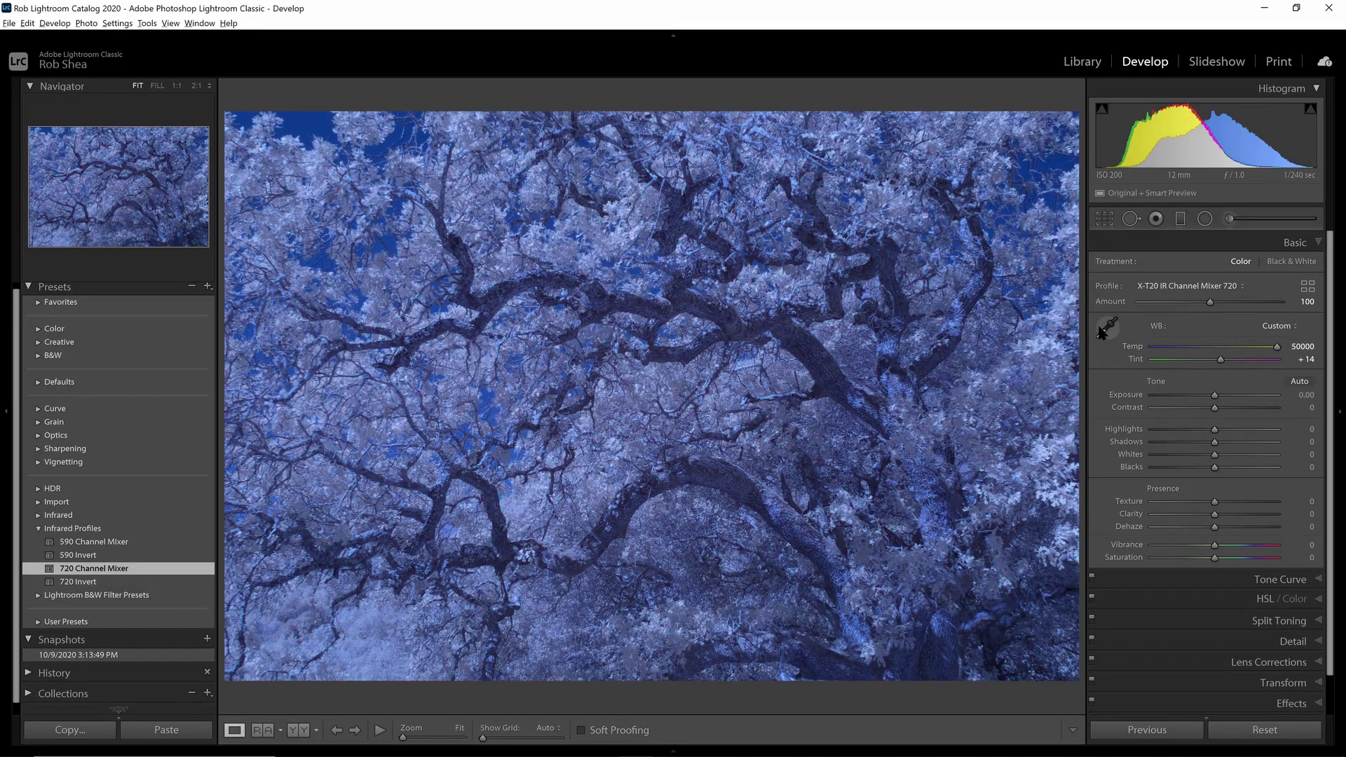
click(1105, 328)
click(816, 339)
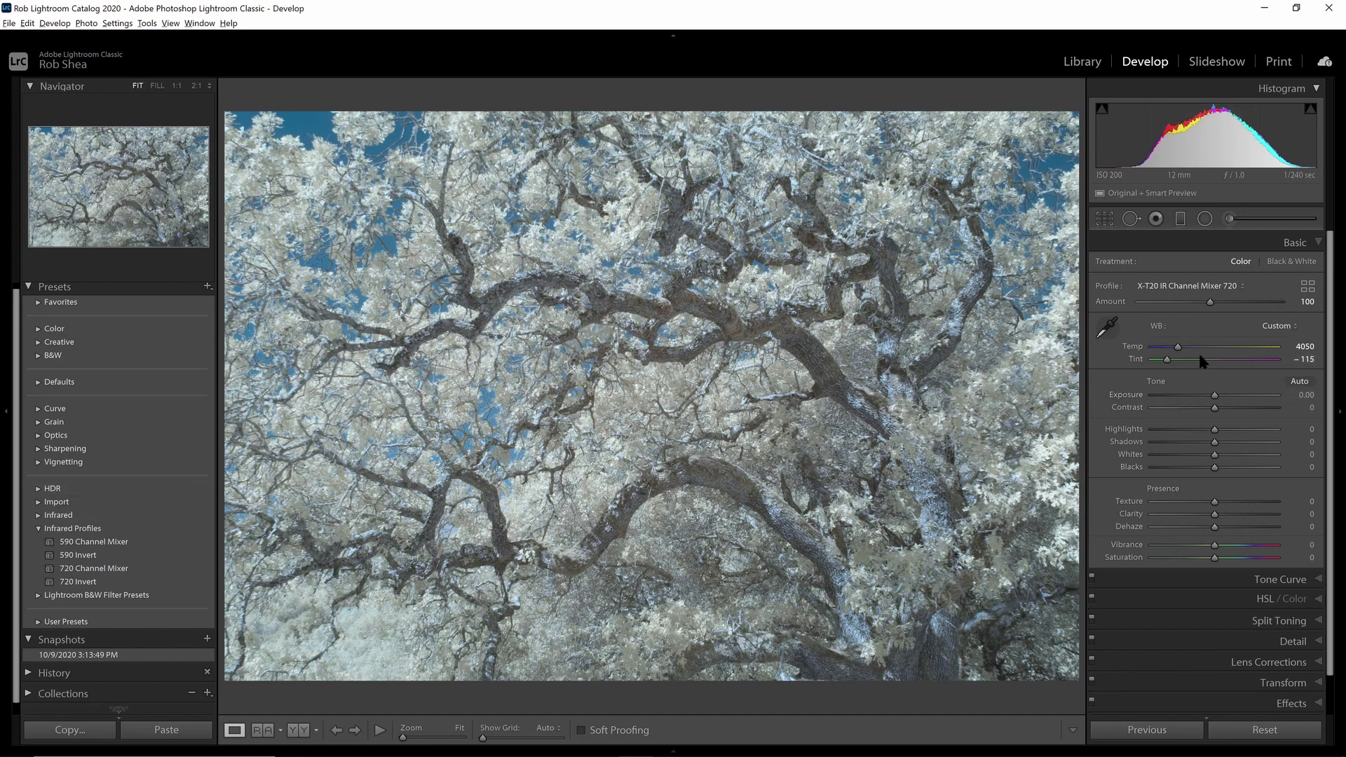
drag(1183, 353, 1174, 354)
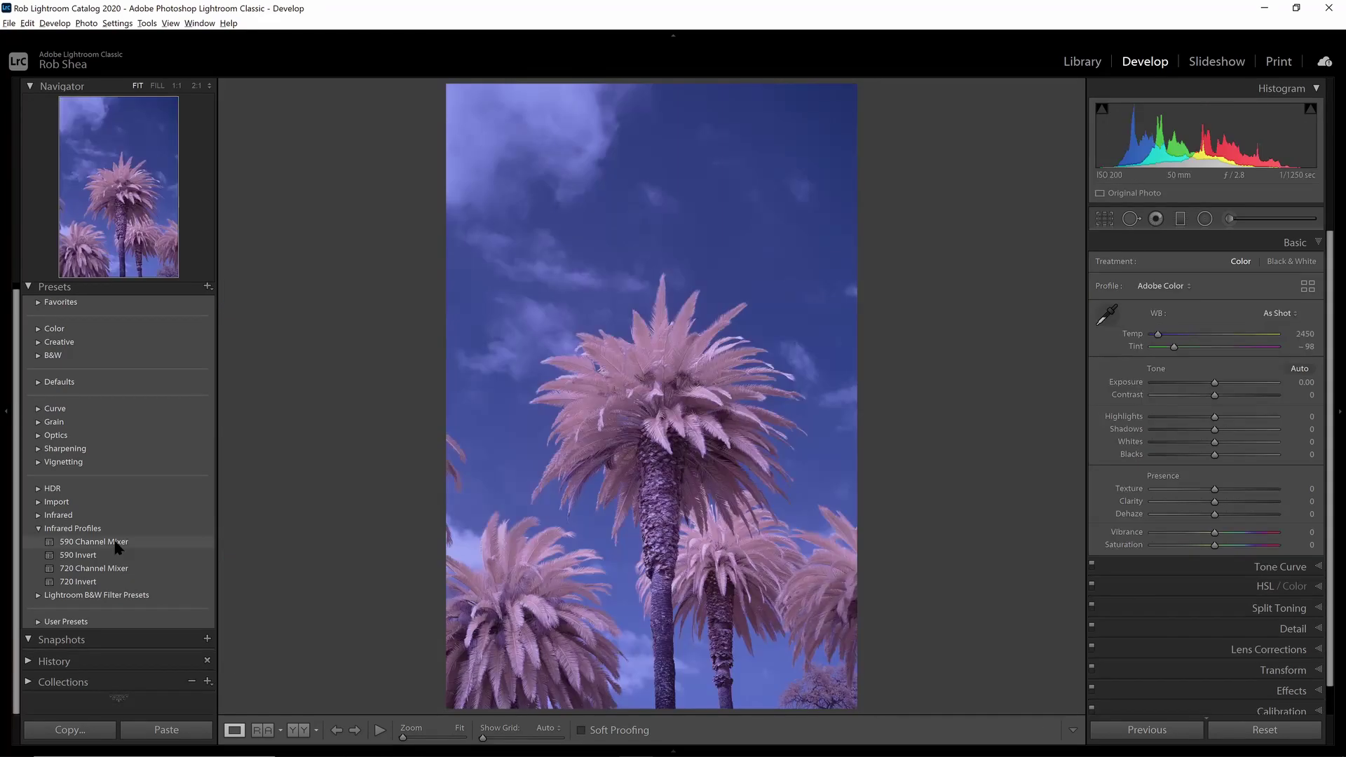
- Apply the 590 Channel Mixer preset to the palm tree photo and compare neutral samples from the upper cloud and the trunk
click(94, 542)
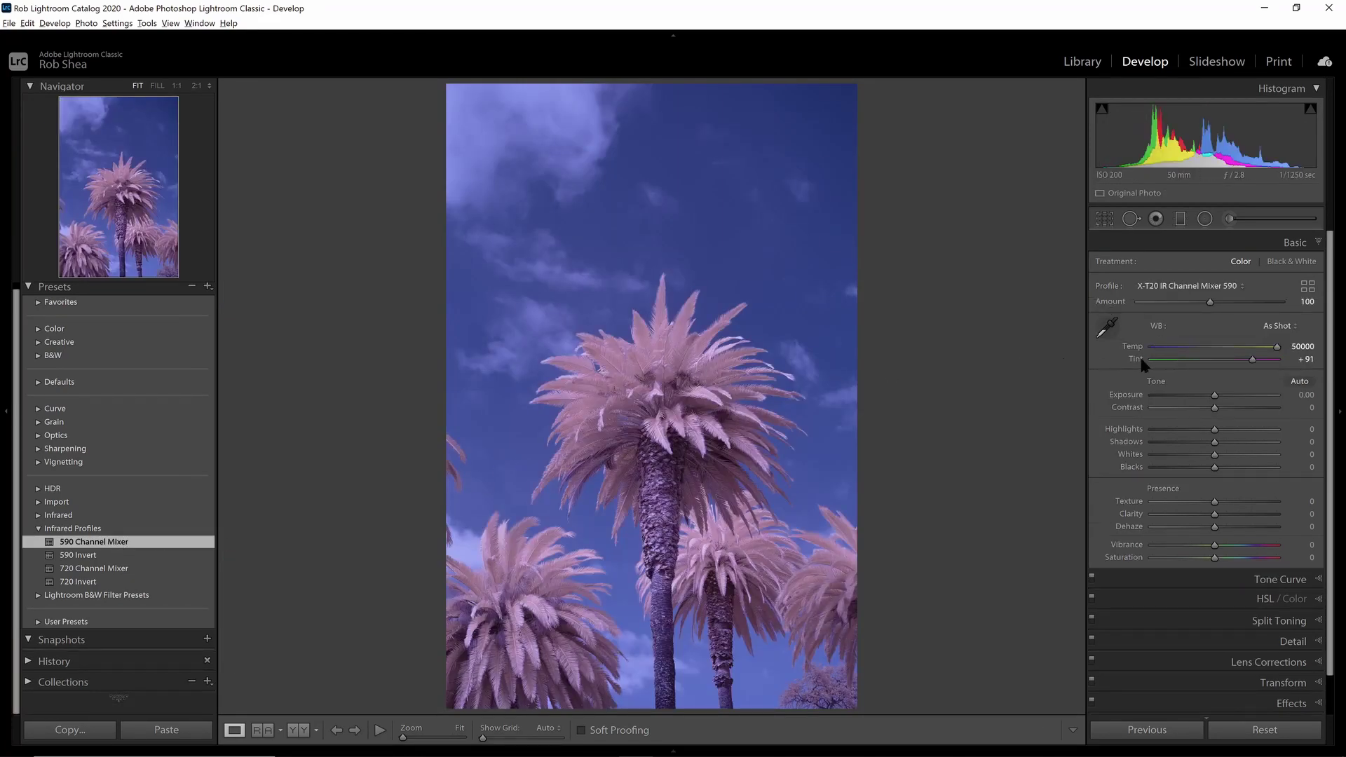
click(1113, 325)
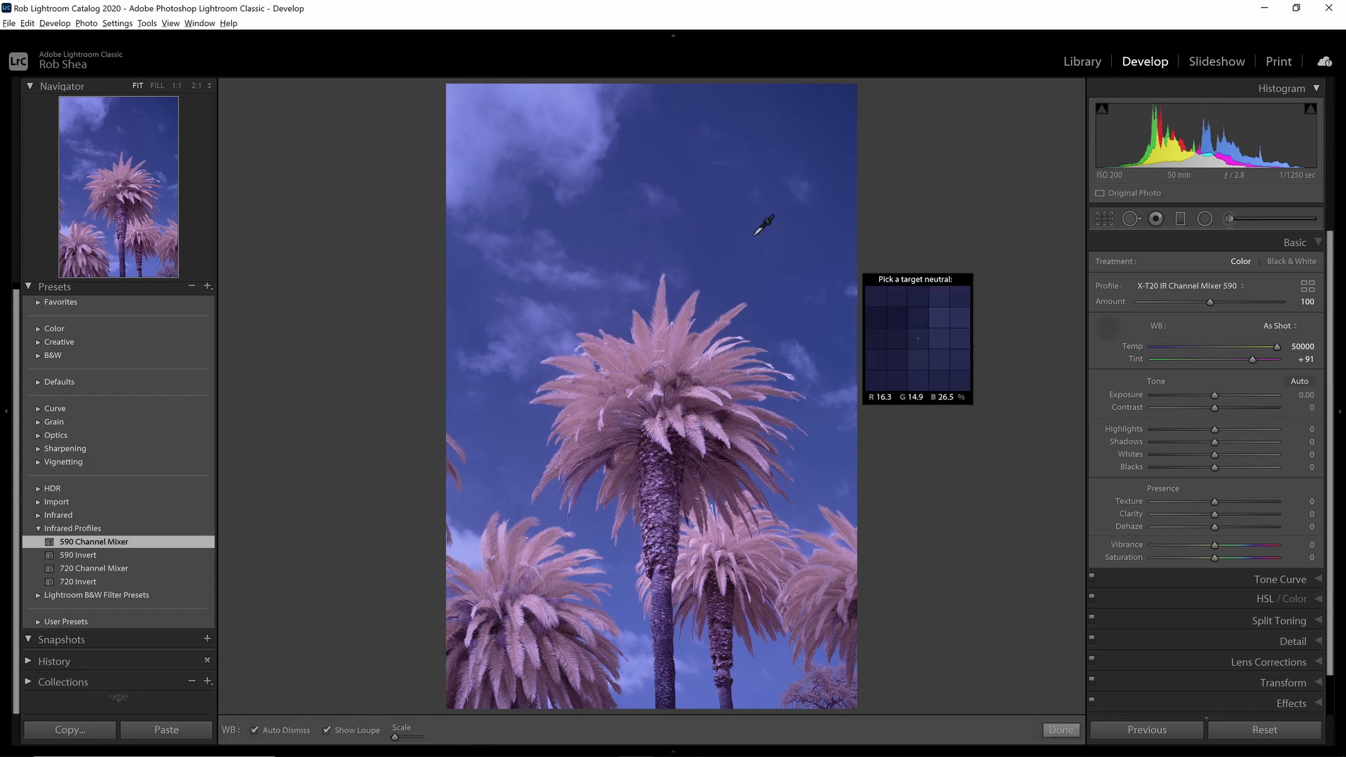
click(574, 118)
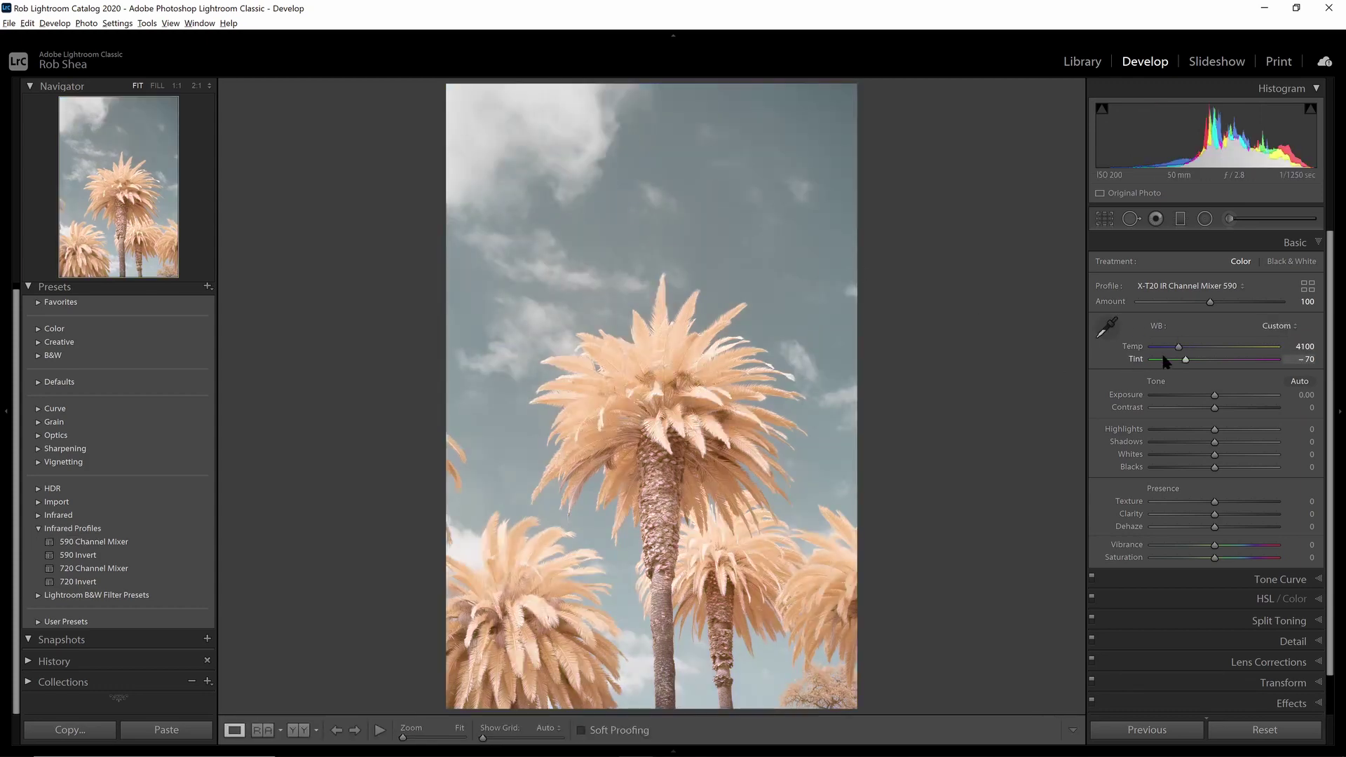
click(1109, 326)
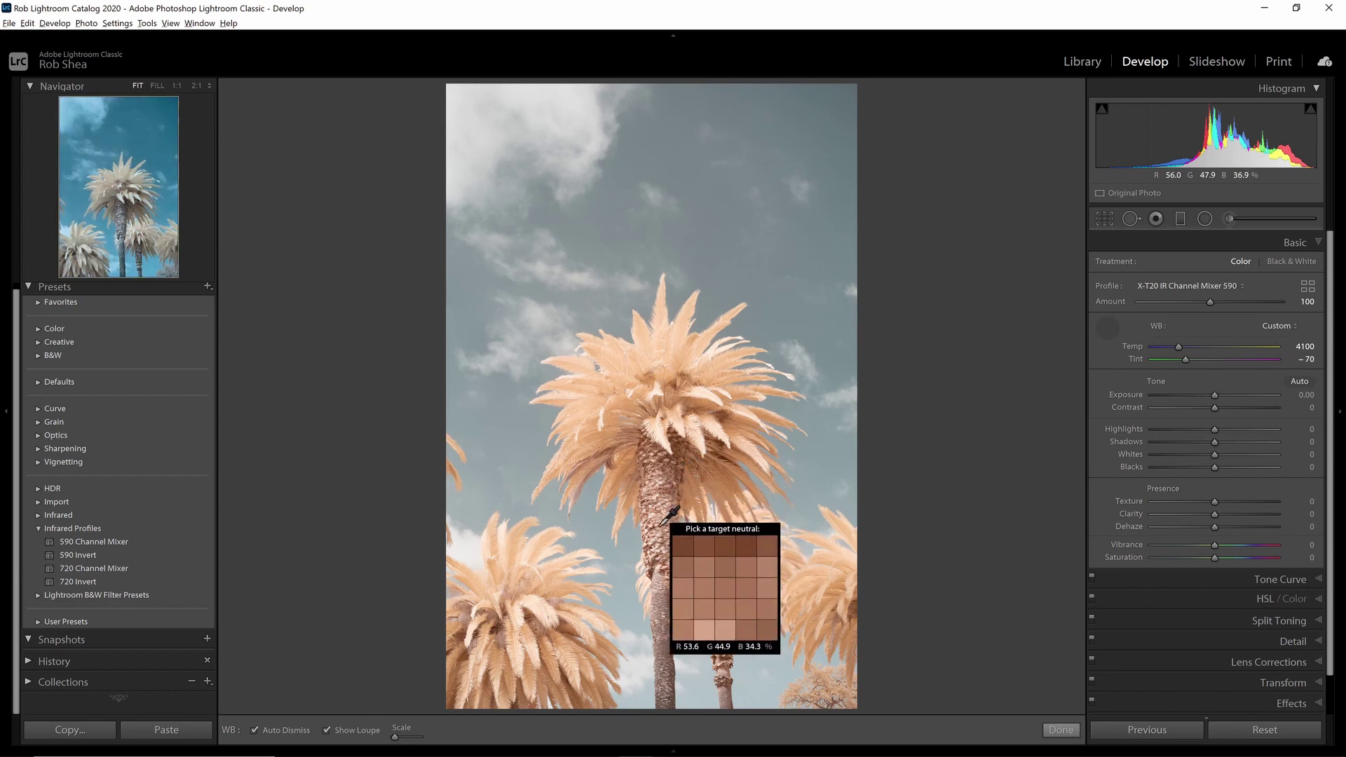
click(667, 579)
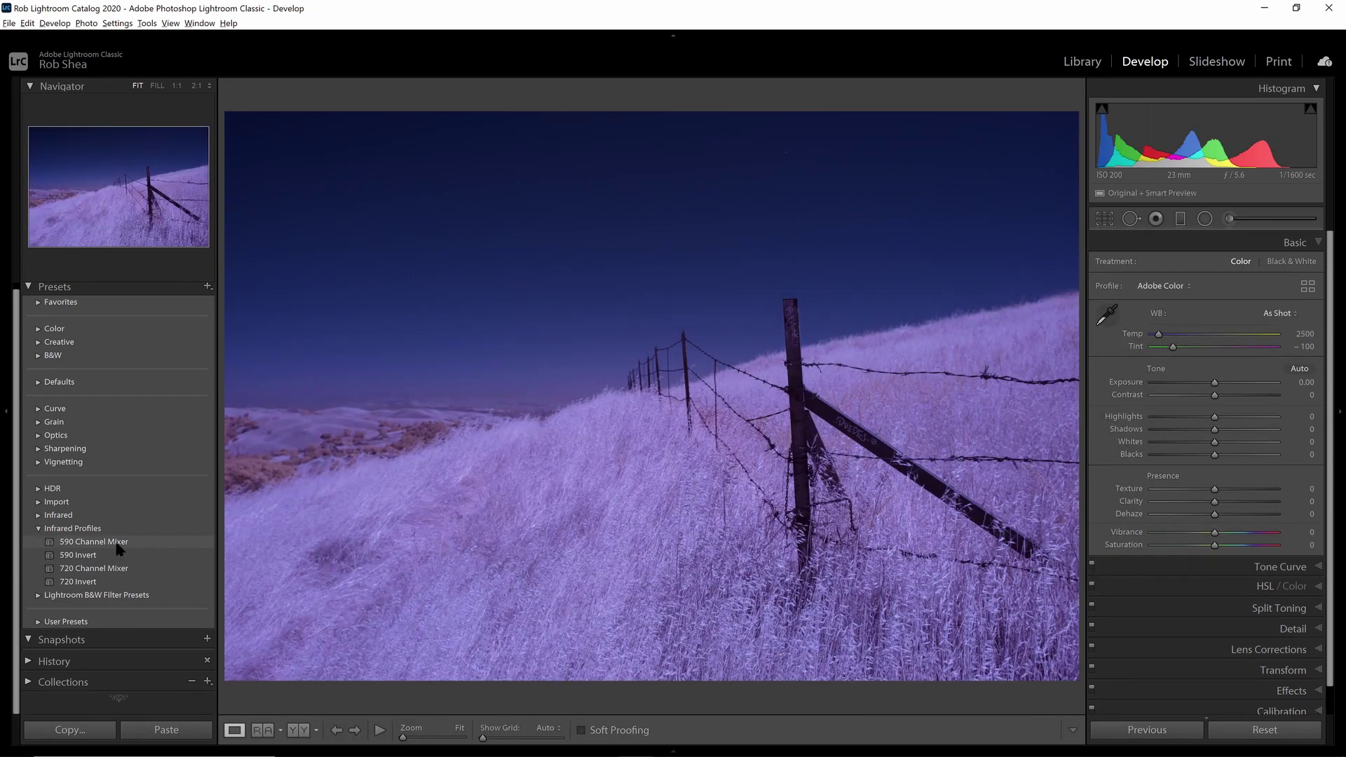
- Apply the 590 Channel Mixer preset to the hillside fence photo and sample neutrals from the grass, the wooden post and the grass again
click(122, 547)
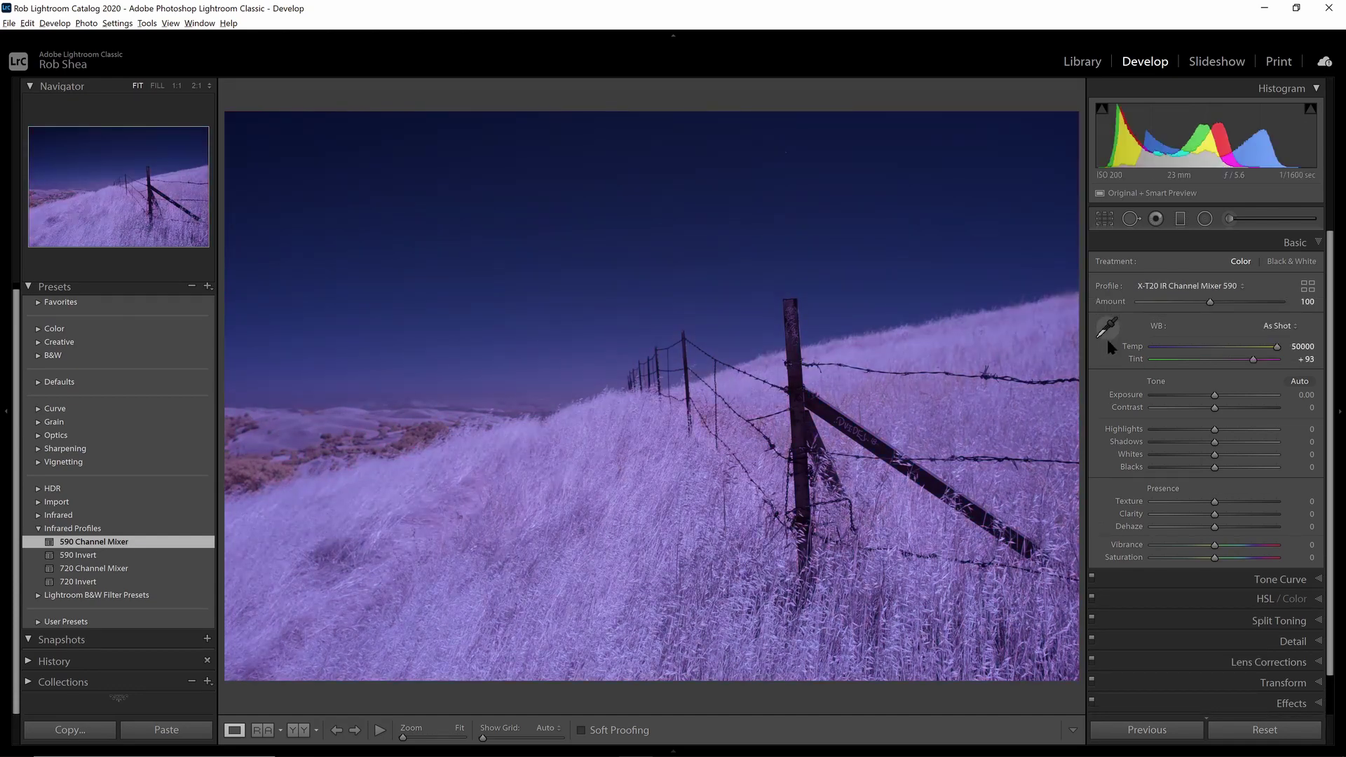
click(1107, 330)
click(641, 506)
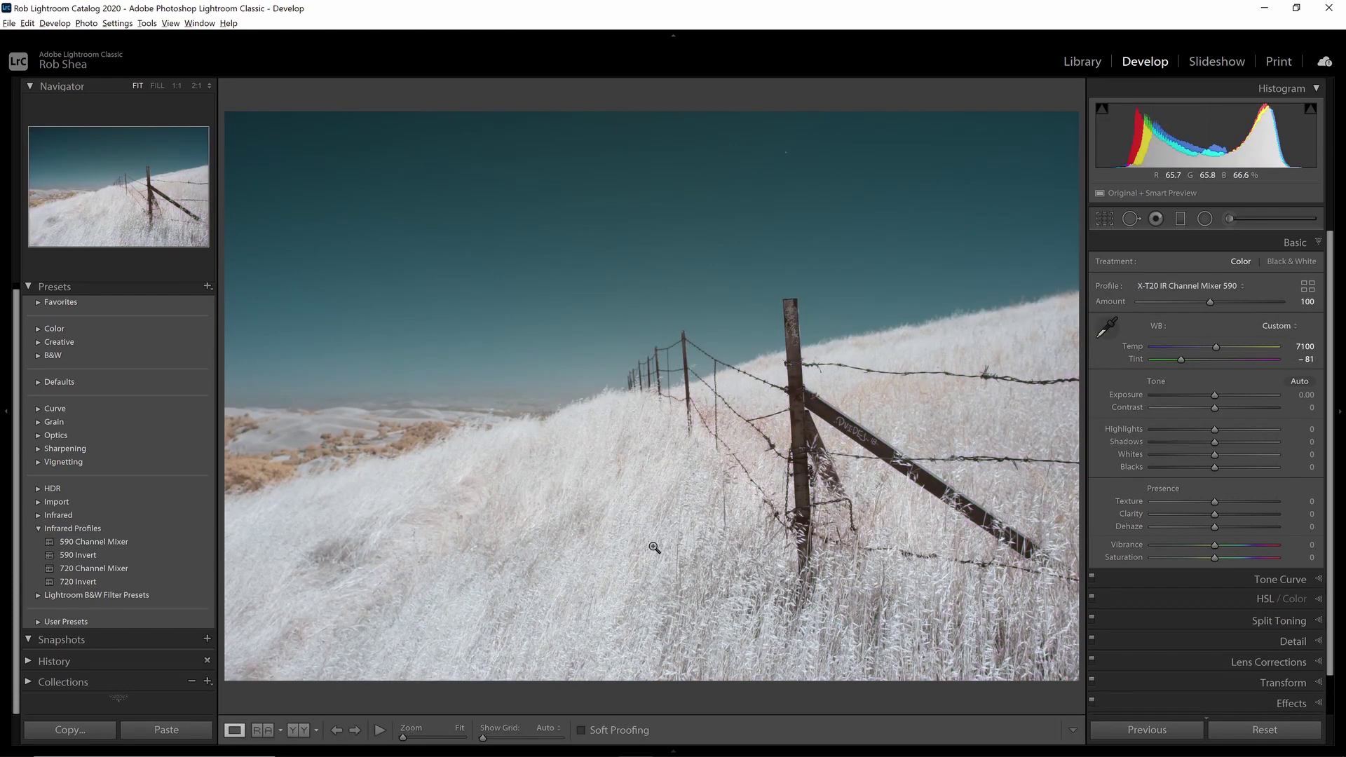
click(1107, 328)
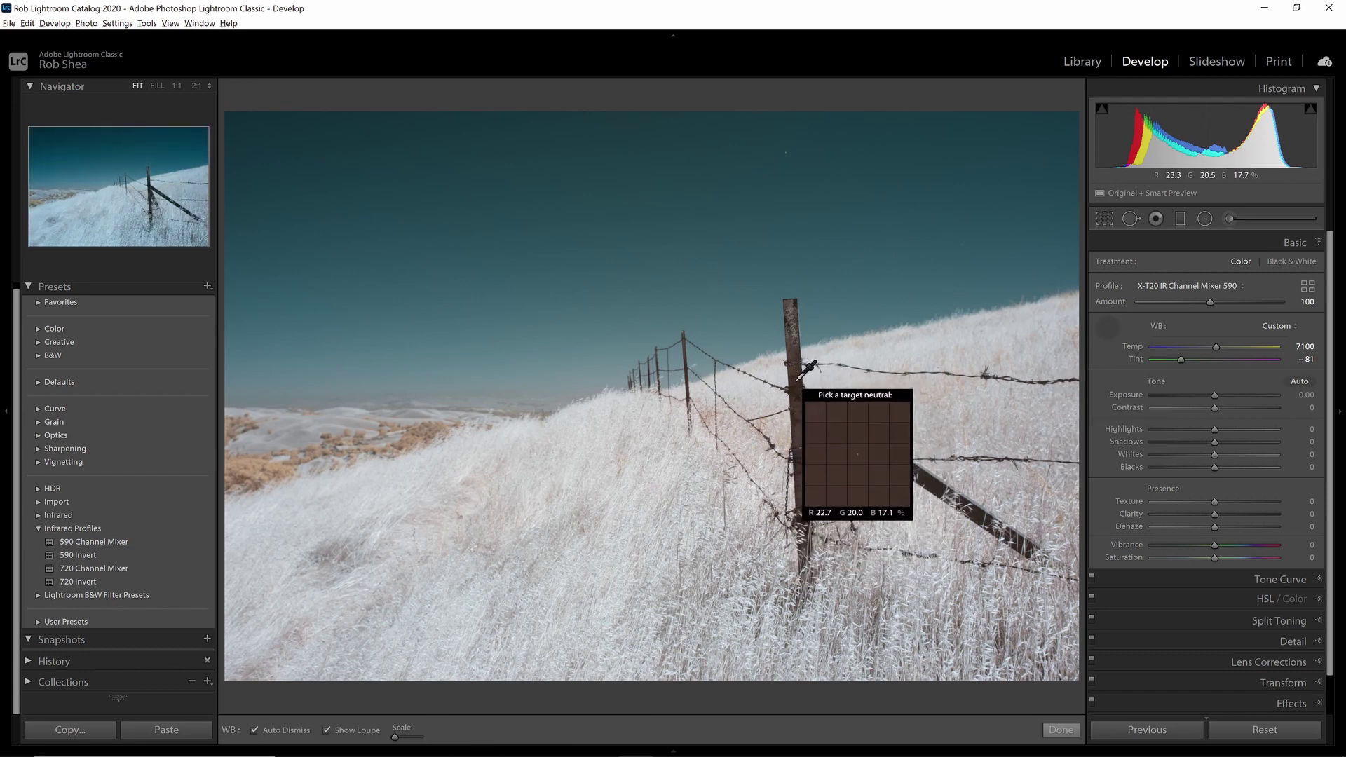
click(801, 400)
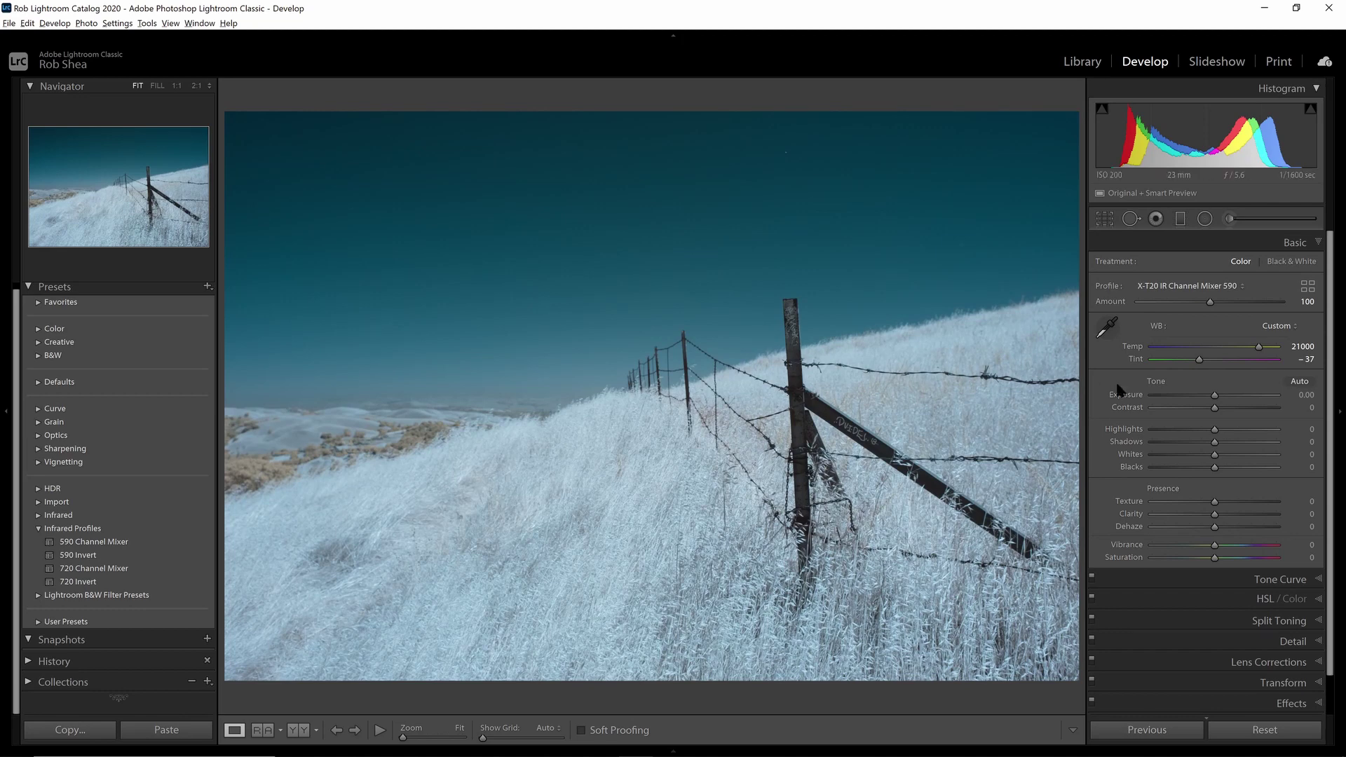
click(1108, 328)
click(654, 519)
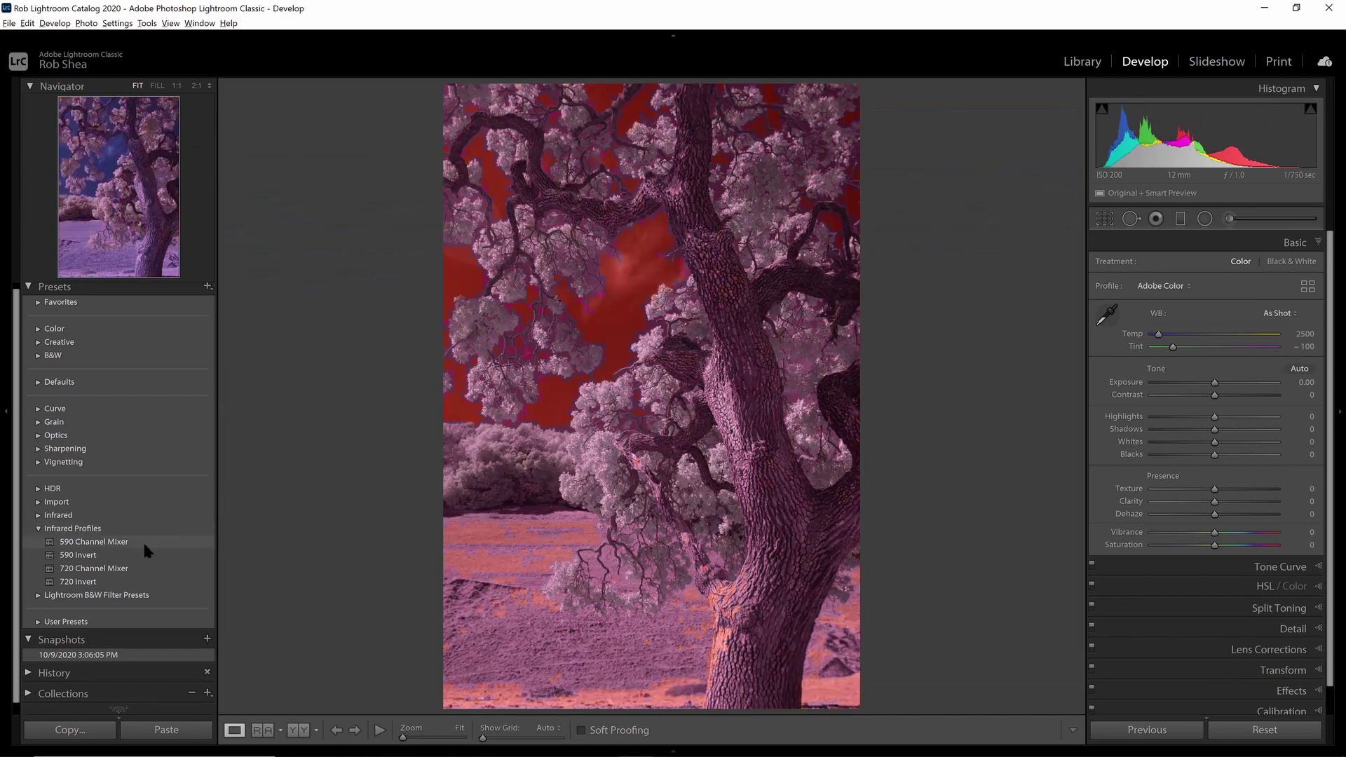
- Apply the 590 Channel Mixer preset to the large oak photo and compare neutral samples from the sky cloud and the ground
click(142, 541)
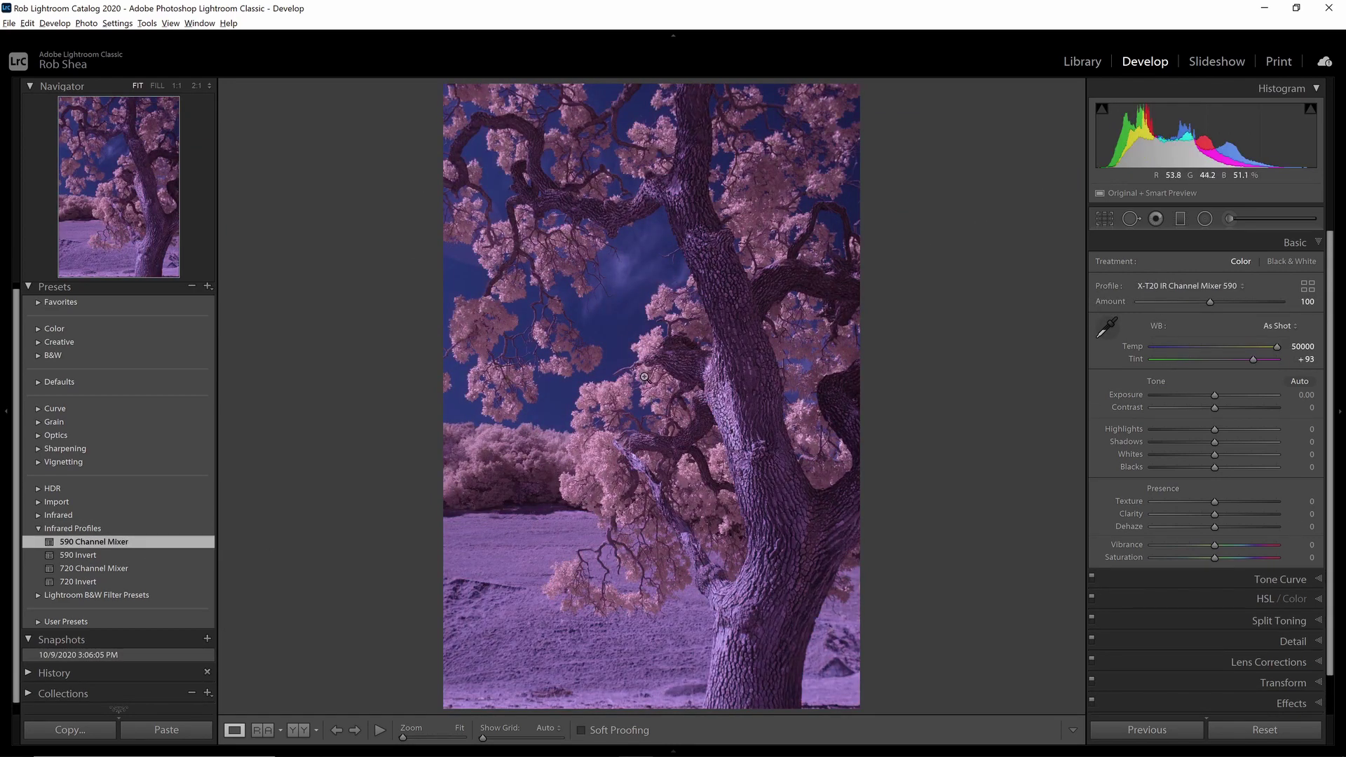
click(1108, 326)
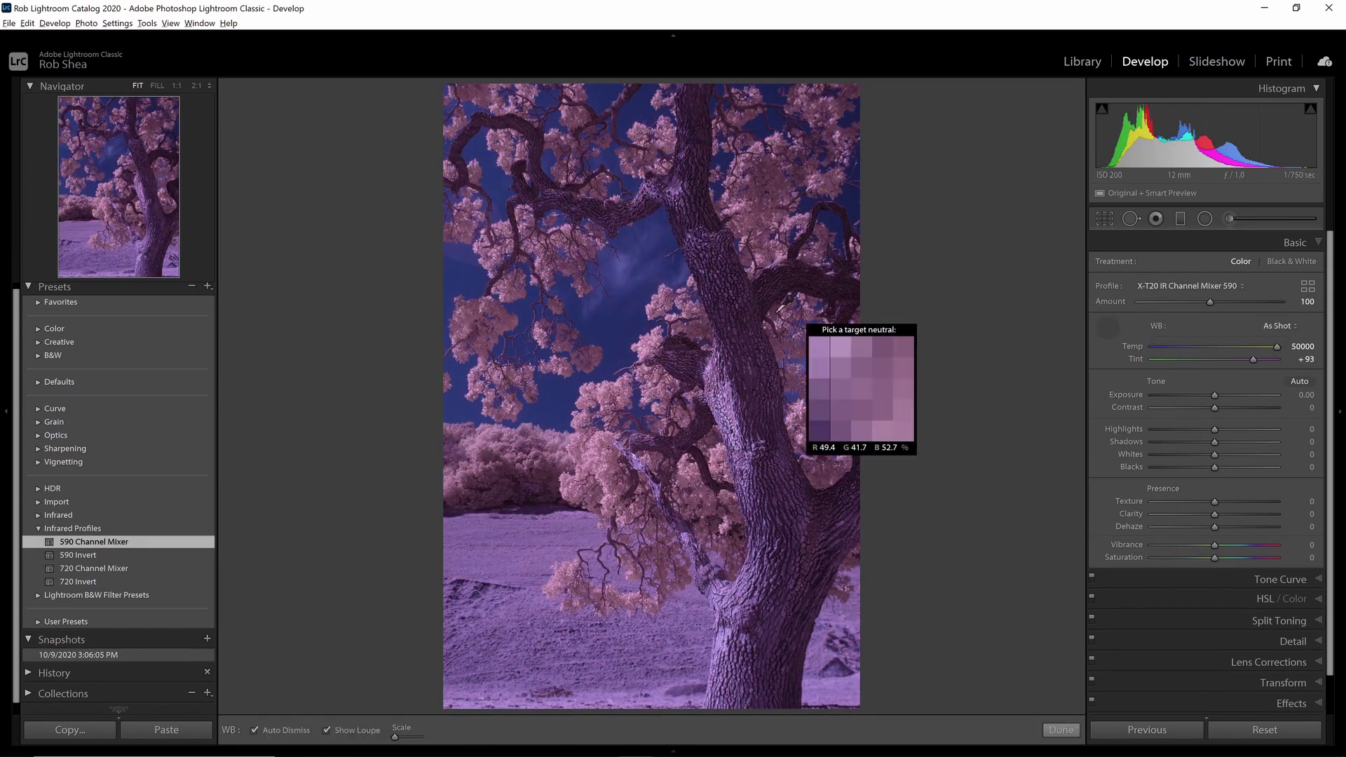
click(623, 267)
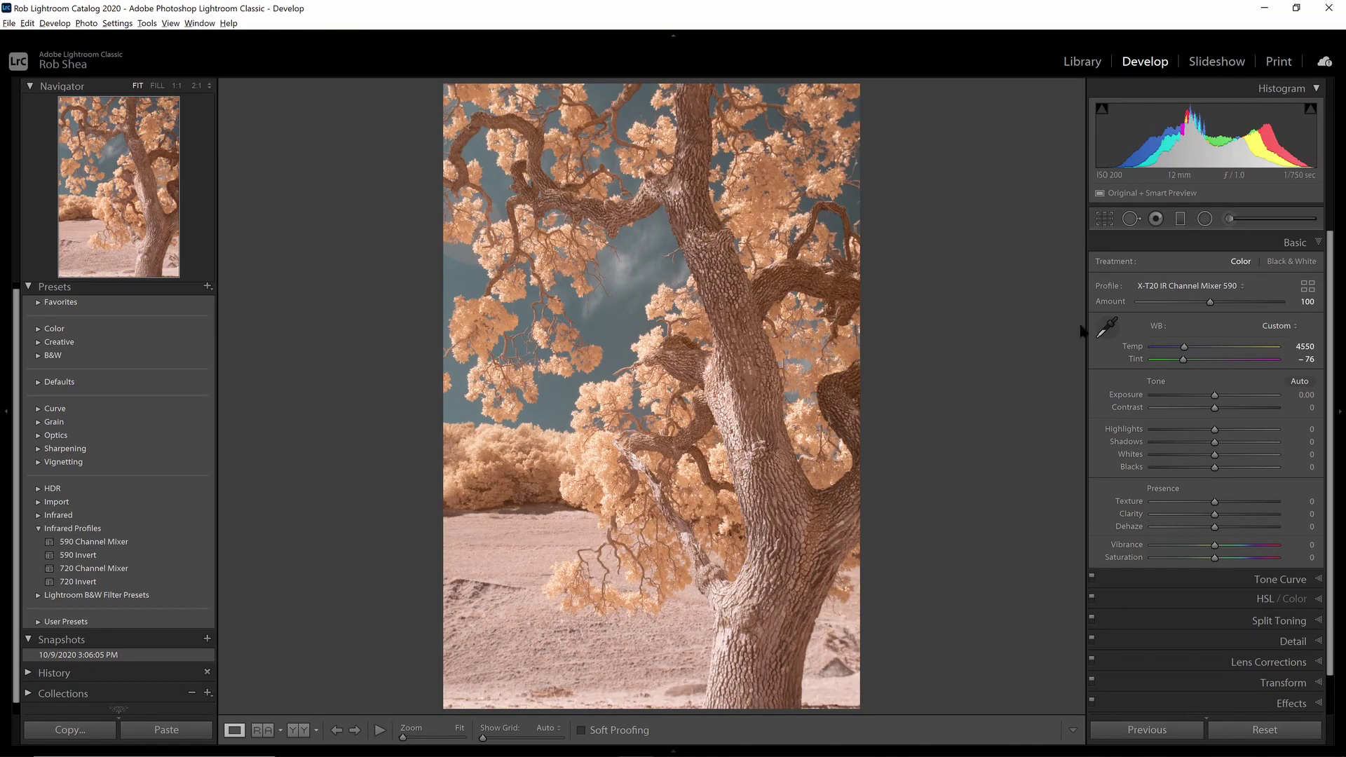
click(1107, 327)
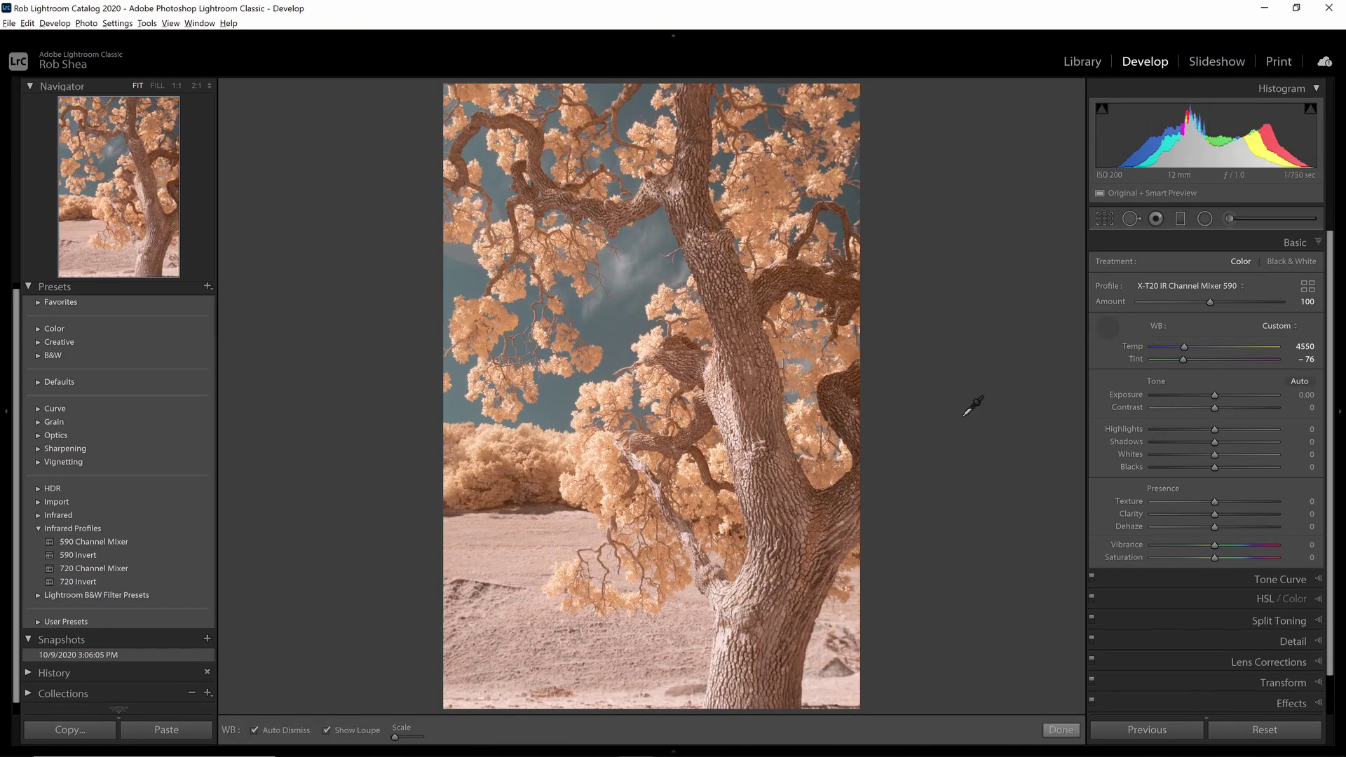
click(523, 546)
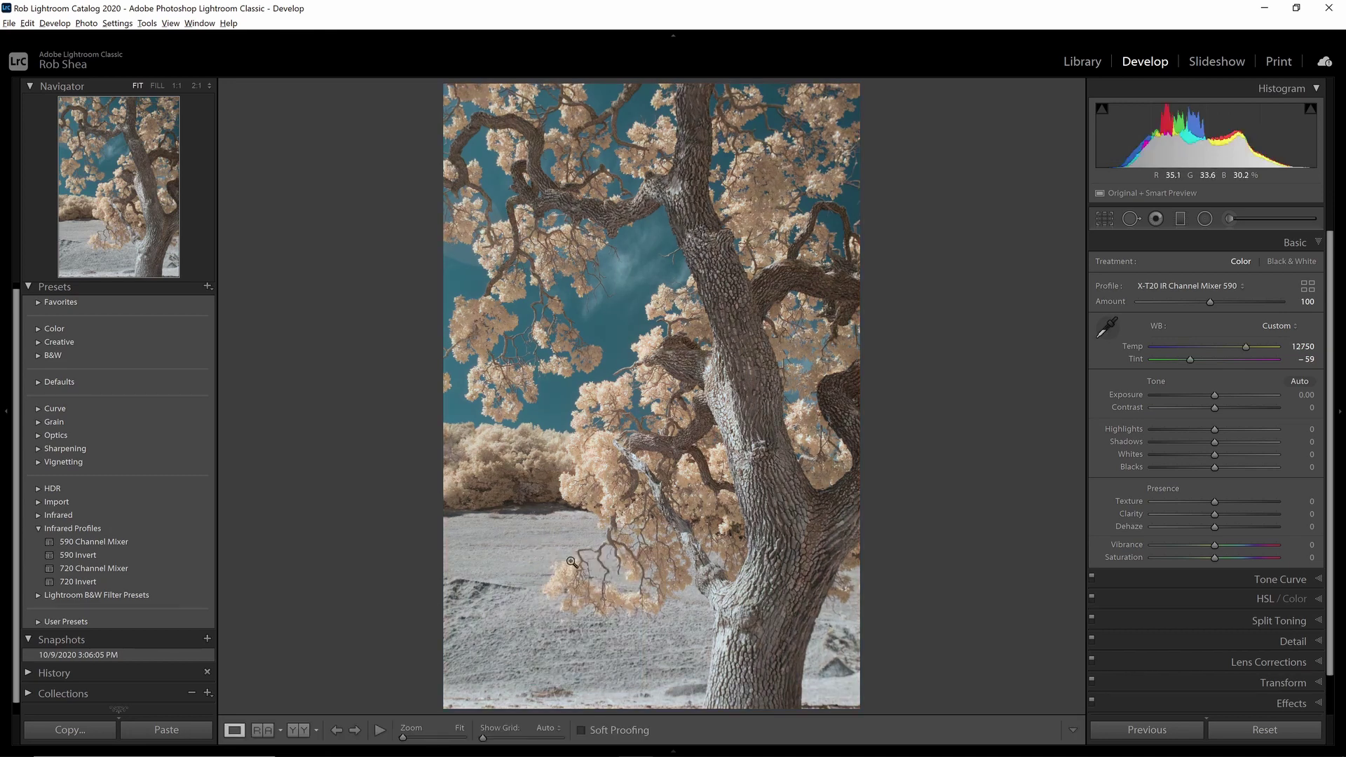
- Sample the large oak photo's white balance from several spots along the trunk's bark to compare the results
click(1109, 328)
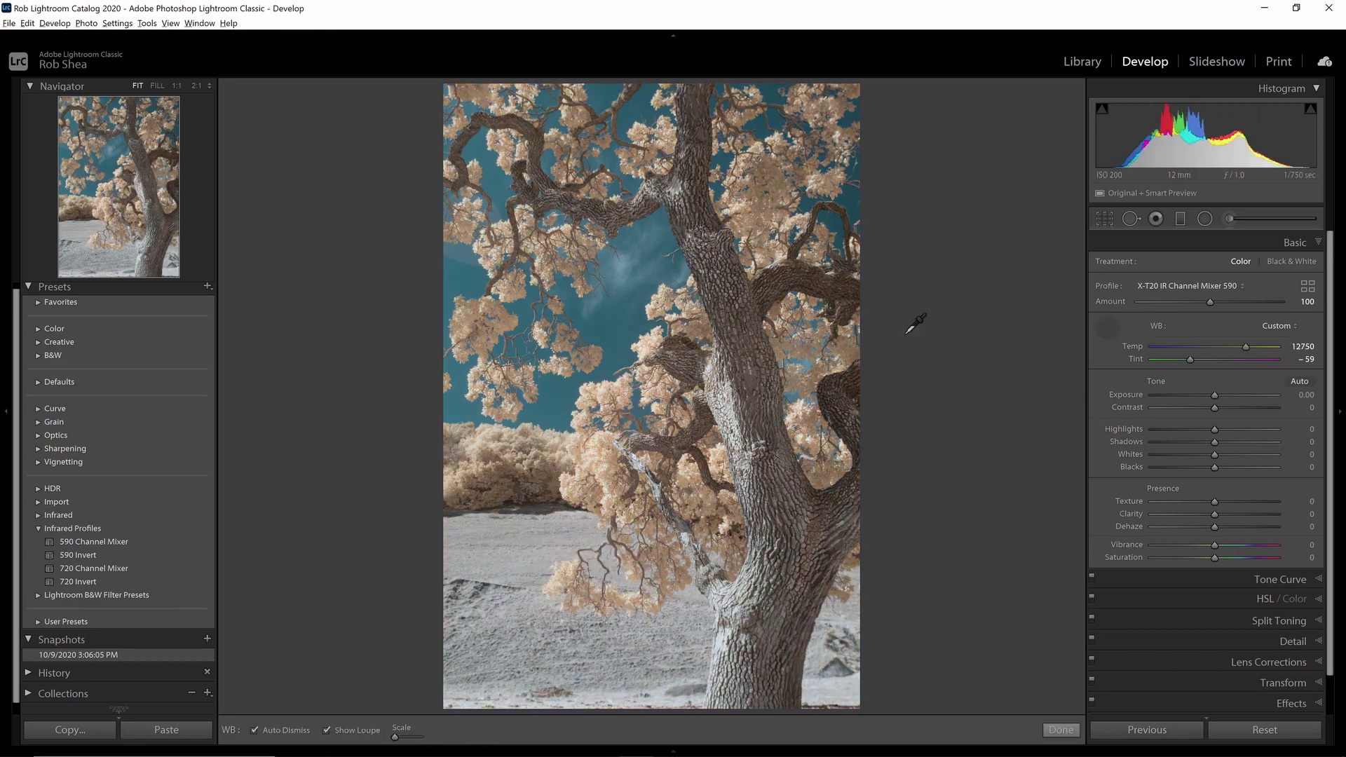
click(734, 309)
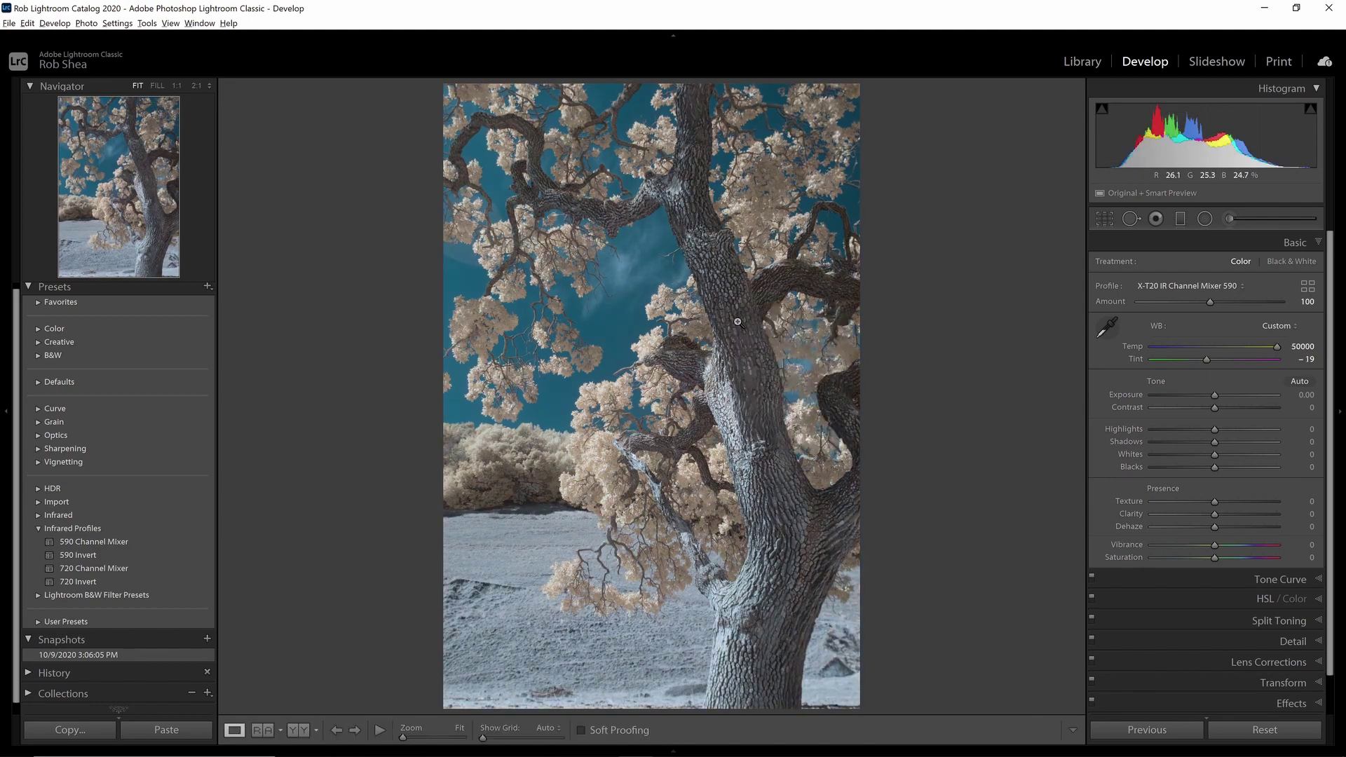
key(w)
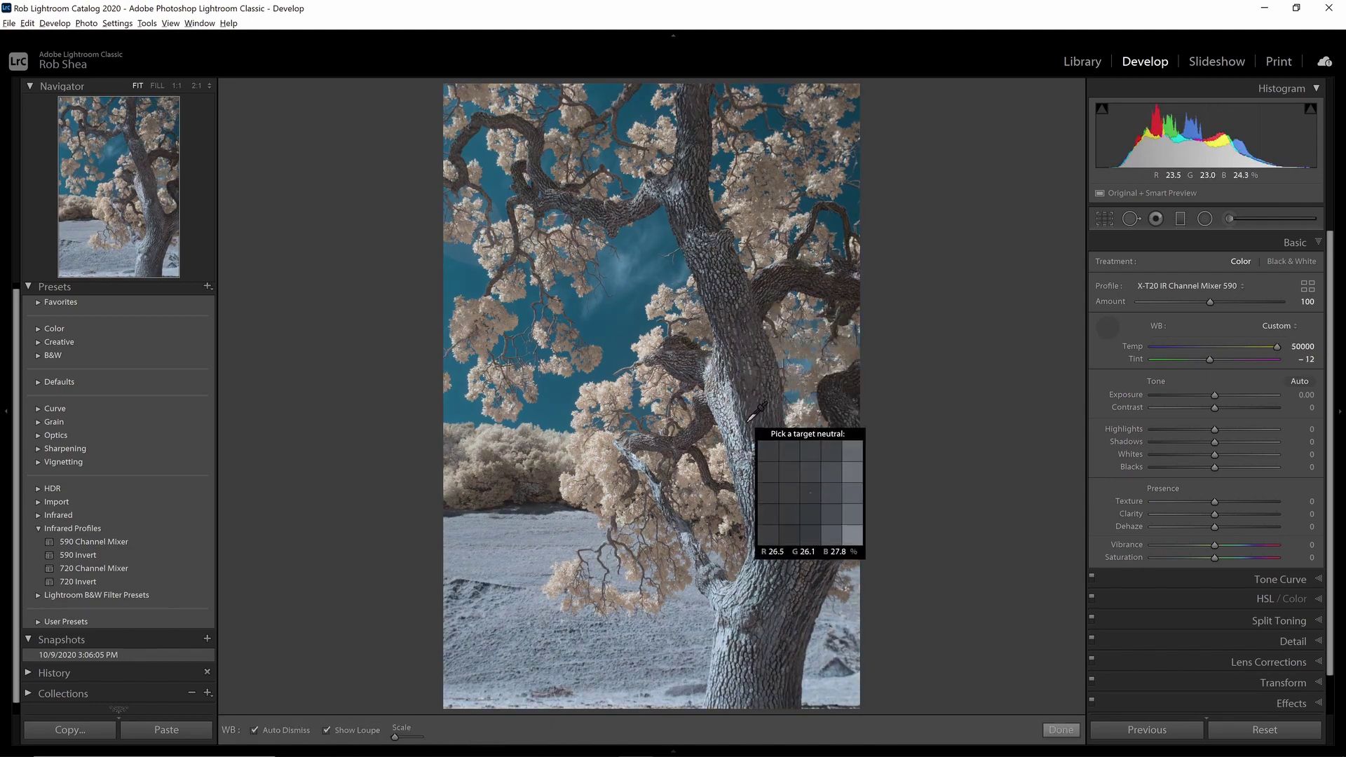
click(751, 442)
click(768, 485)
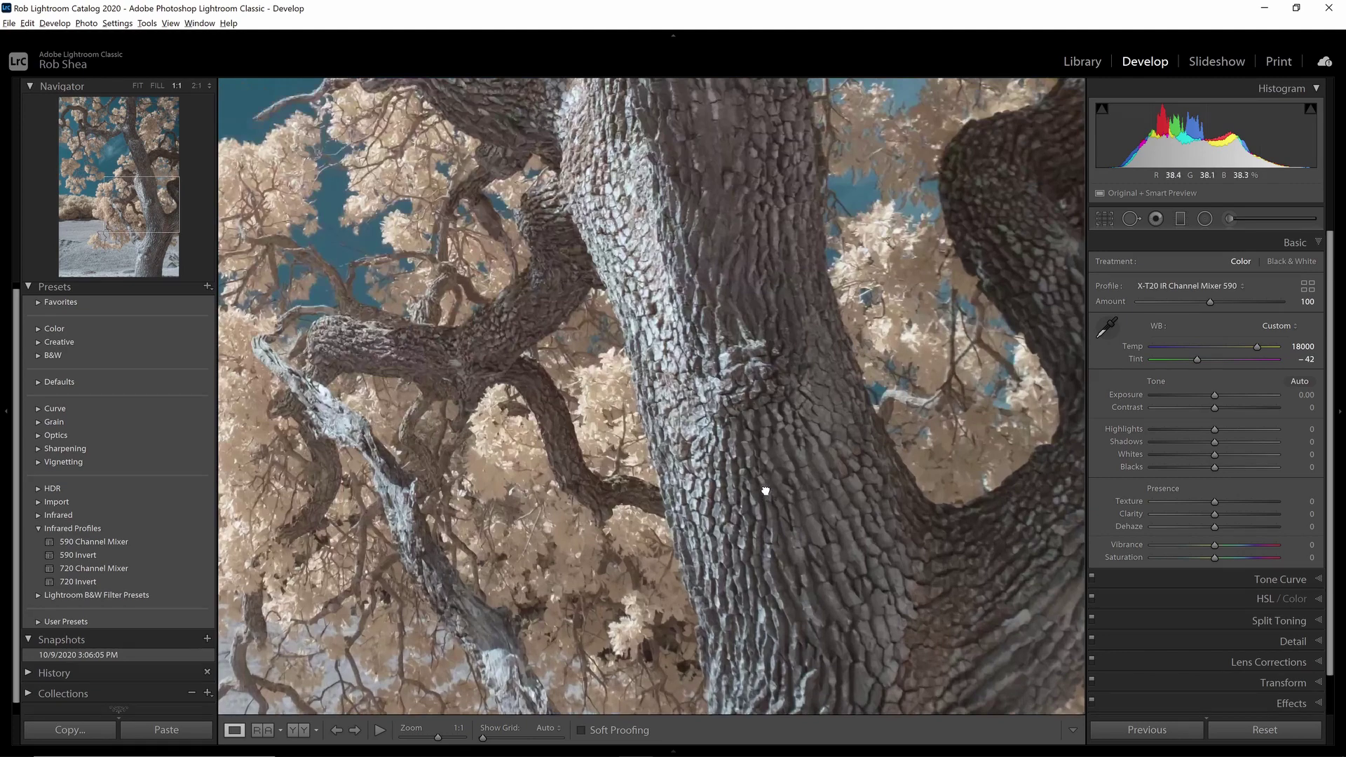
click(765, 491)
key(w)
click(767, 510)
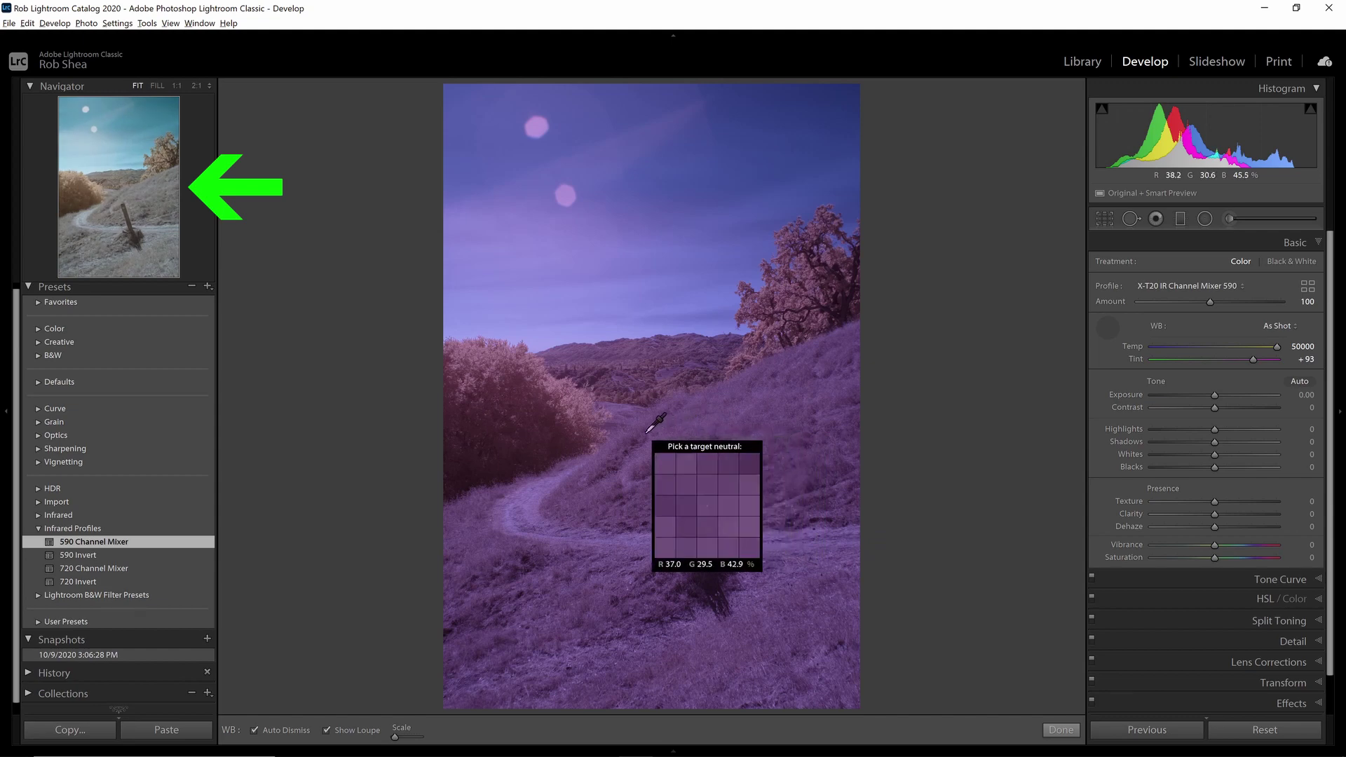
- Sample the hillside post photo's white balance from the winding path, two spots in the clouds, and the sky near the horizon
click(534, 504)
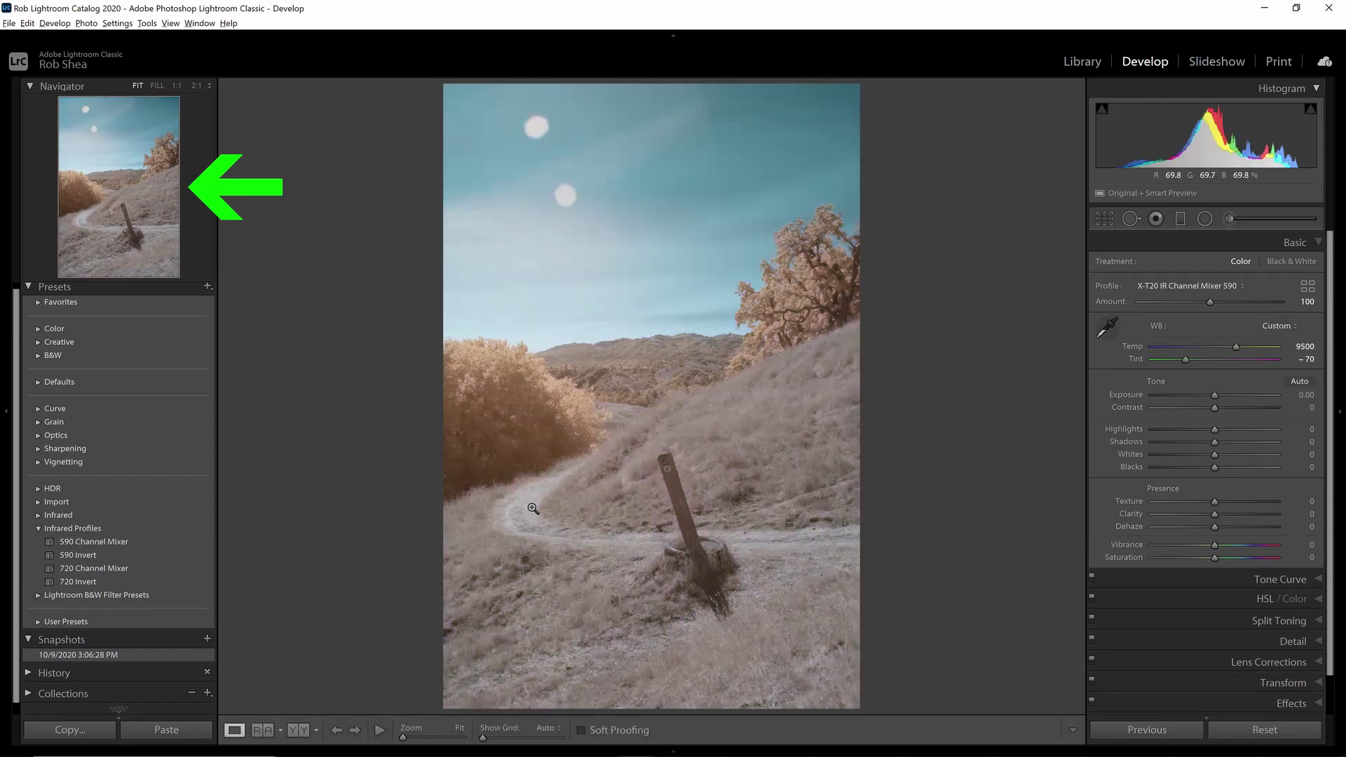
key(w)
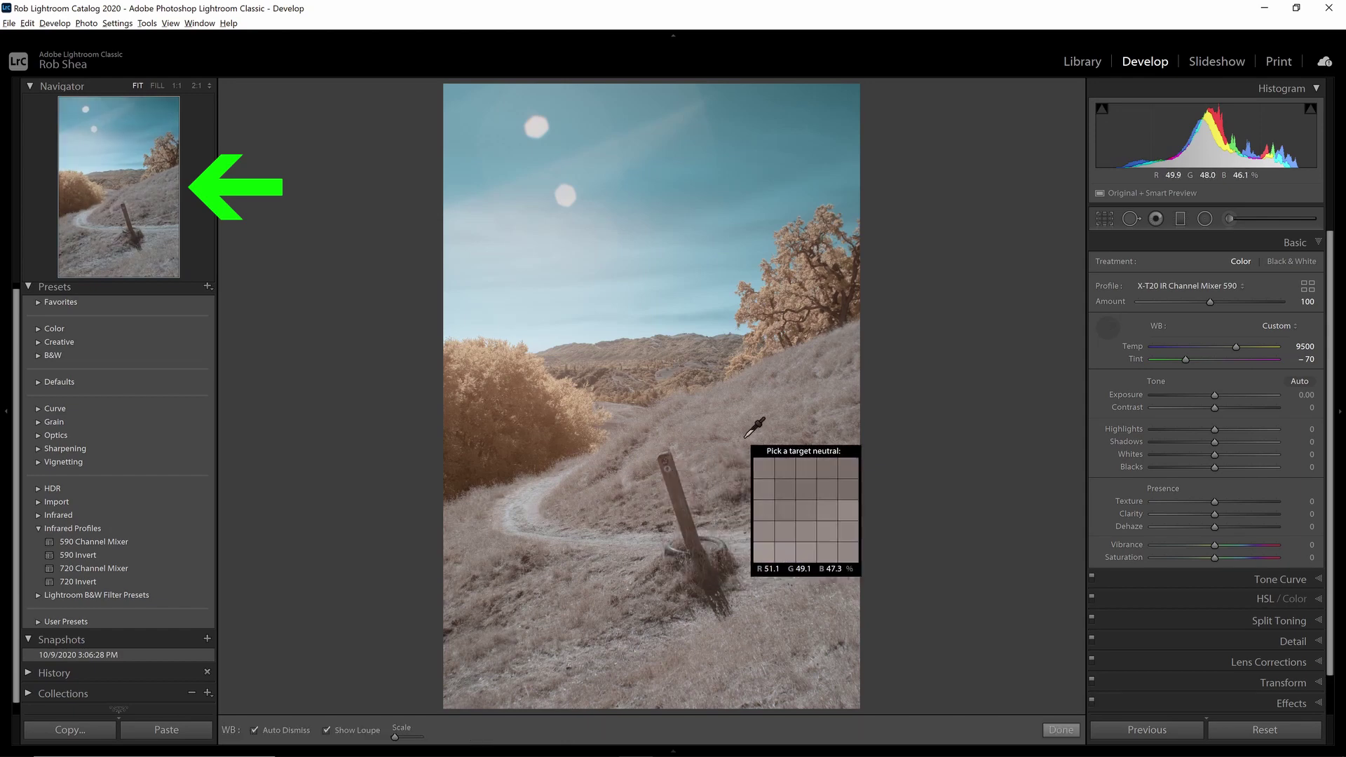
click(663, 252)
key(w)
click(551, 261)
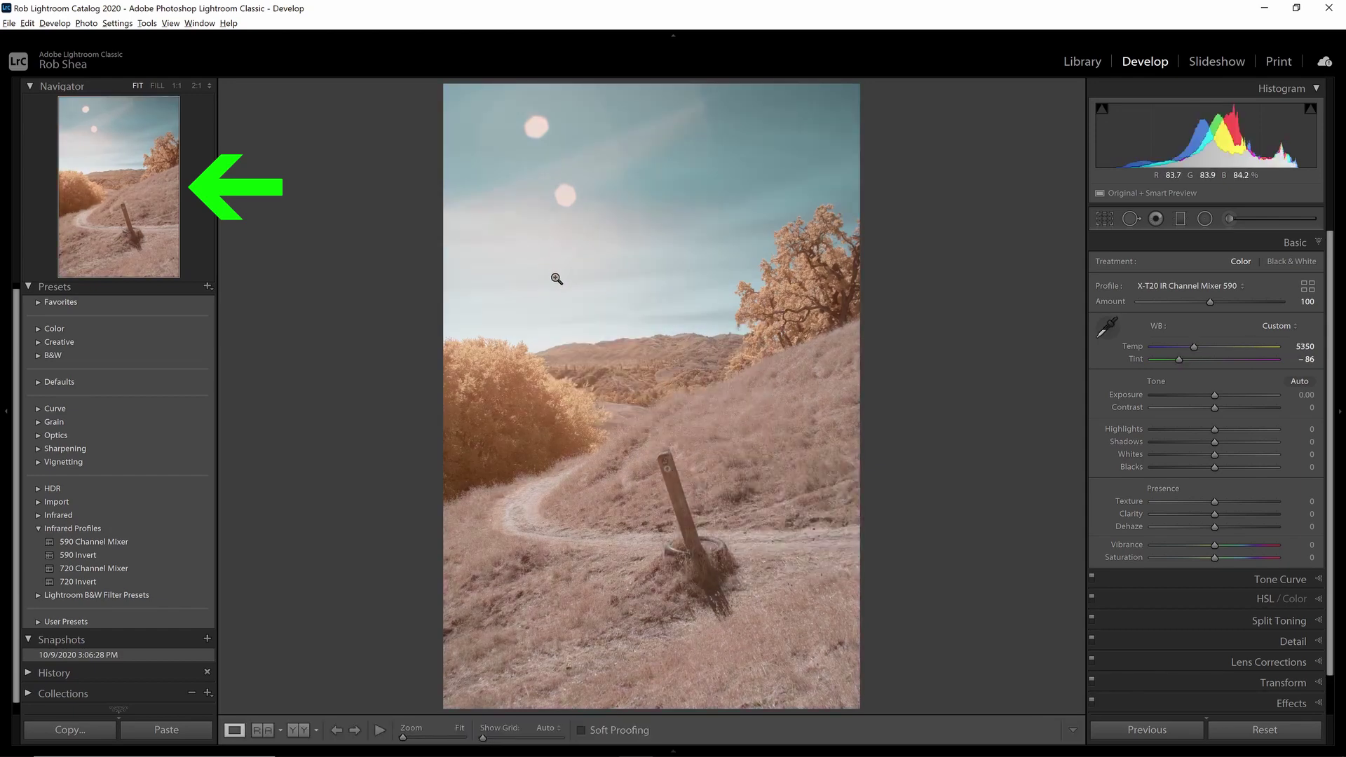
key(w)
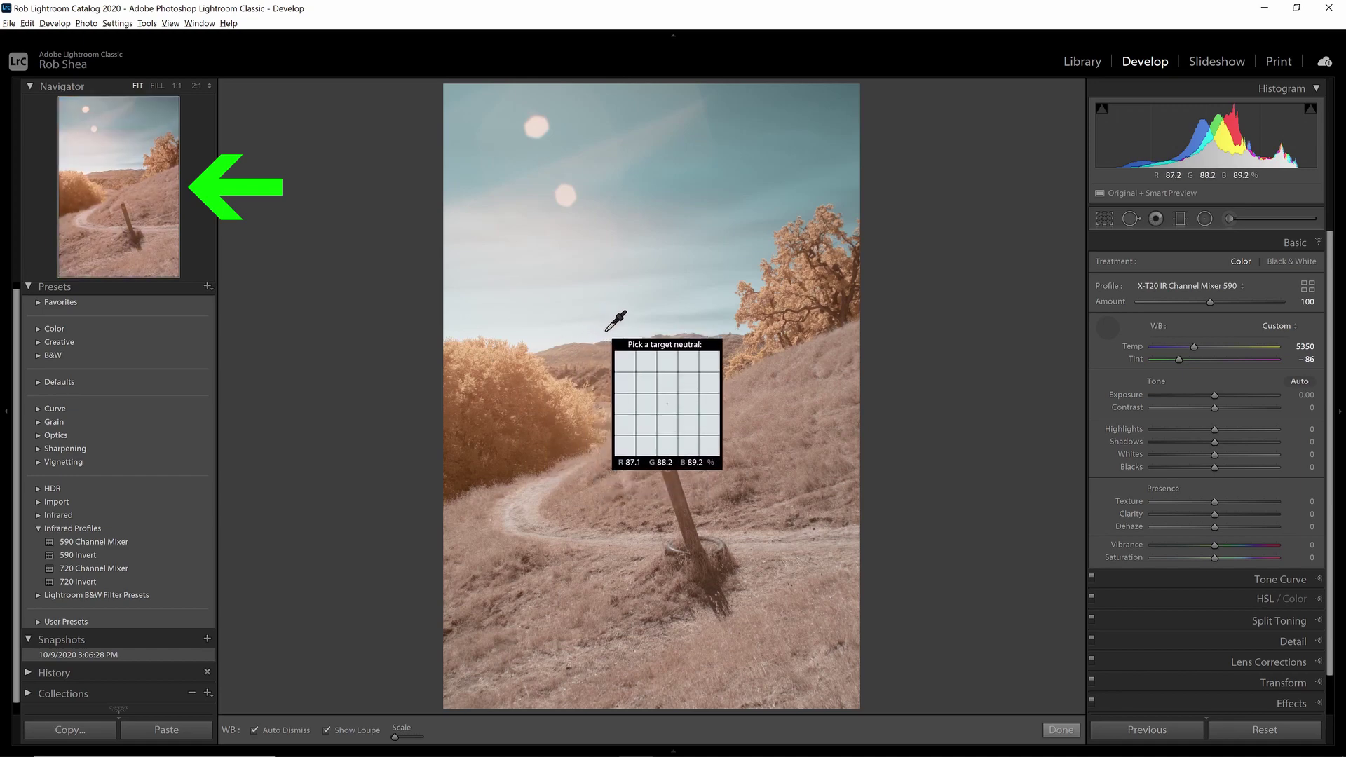
click(607, 333)
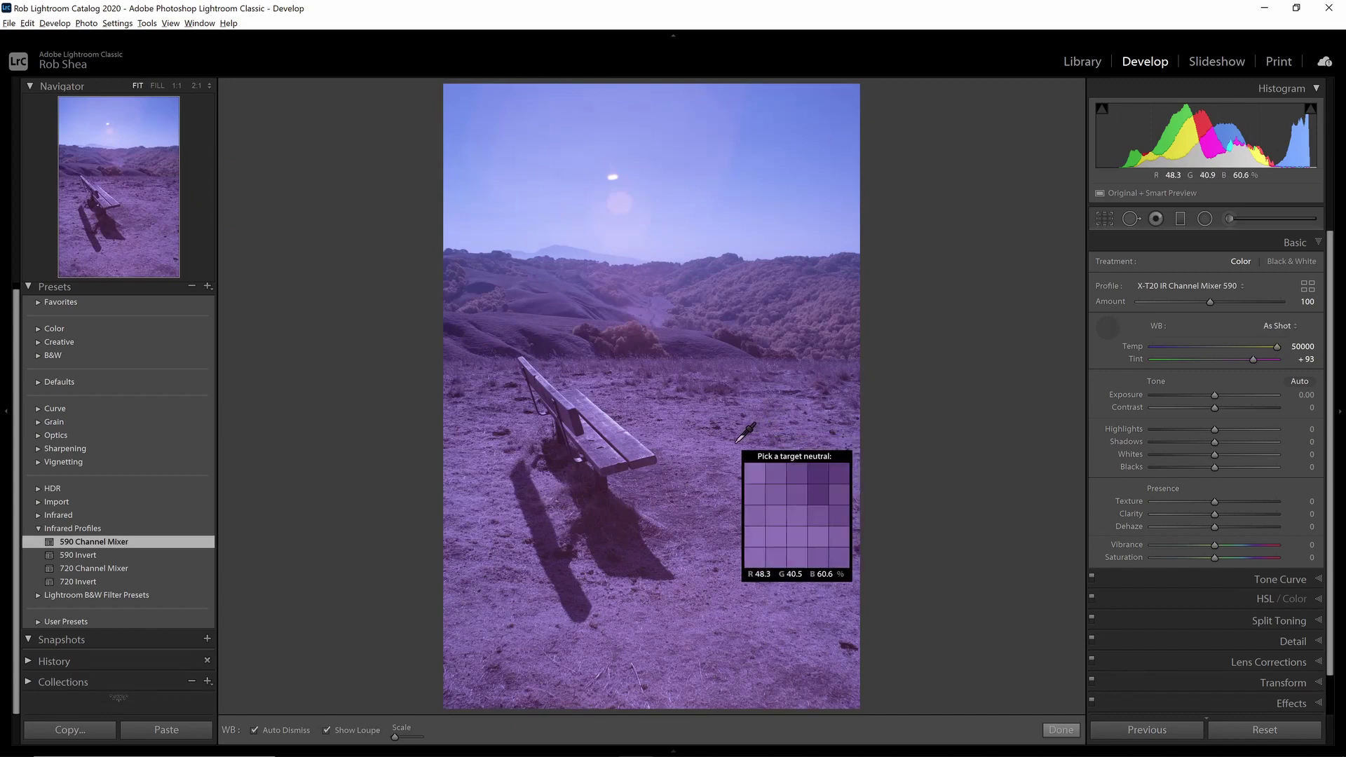
- Compare neutral samples on the bench photo from the bare ground and the wooden bench seat
click(746, 463)
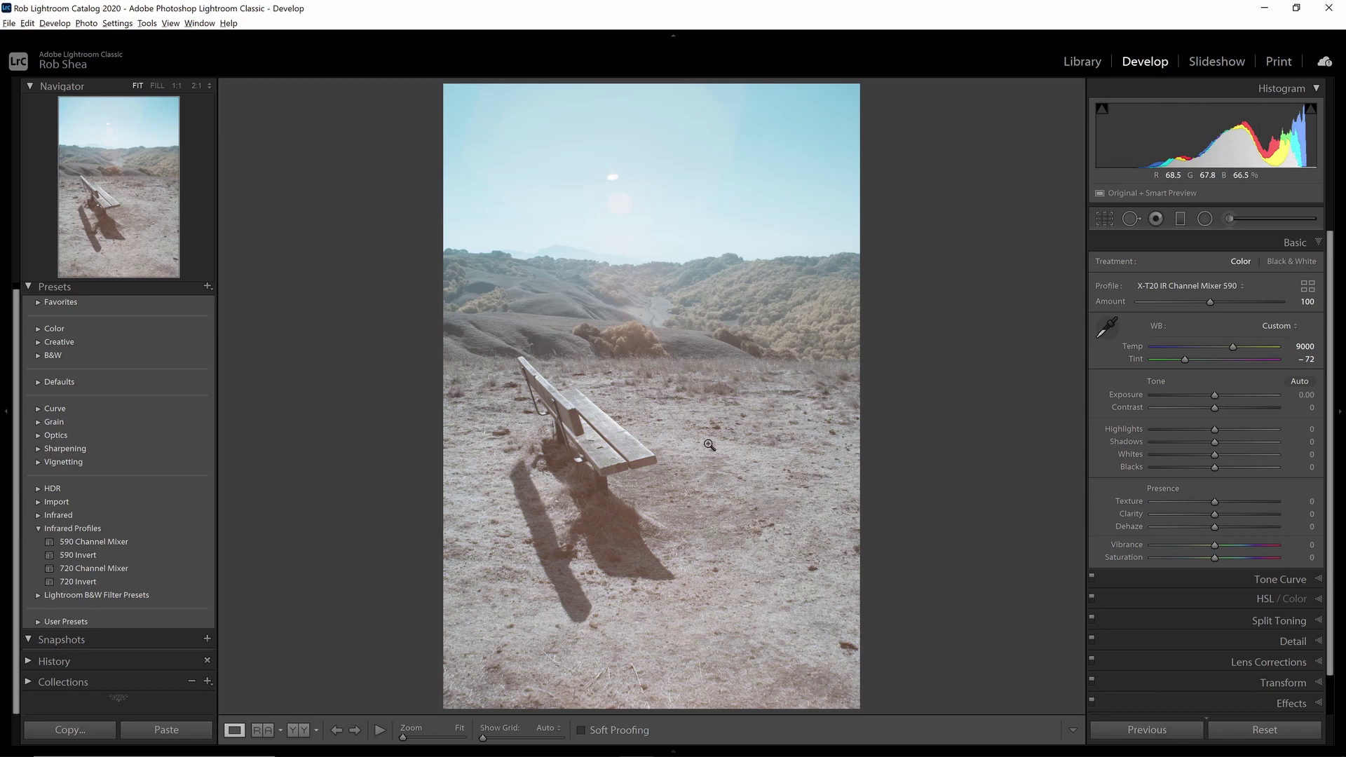
key(w)
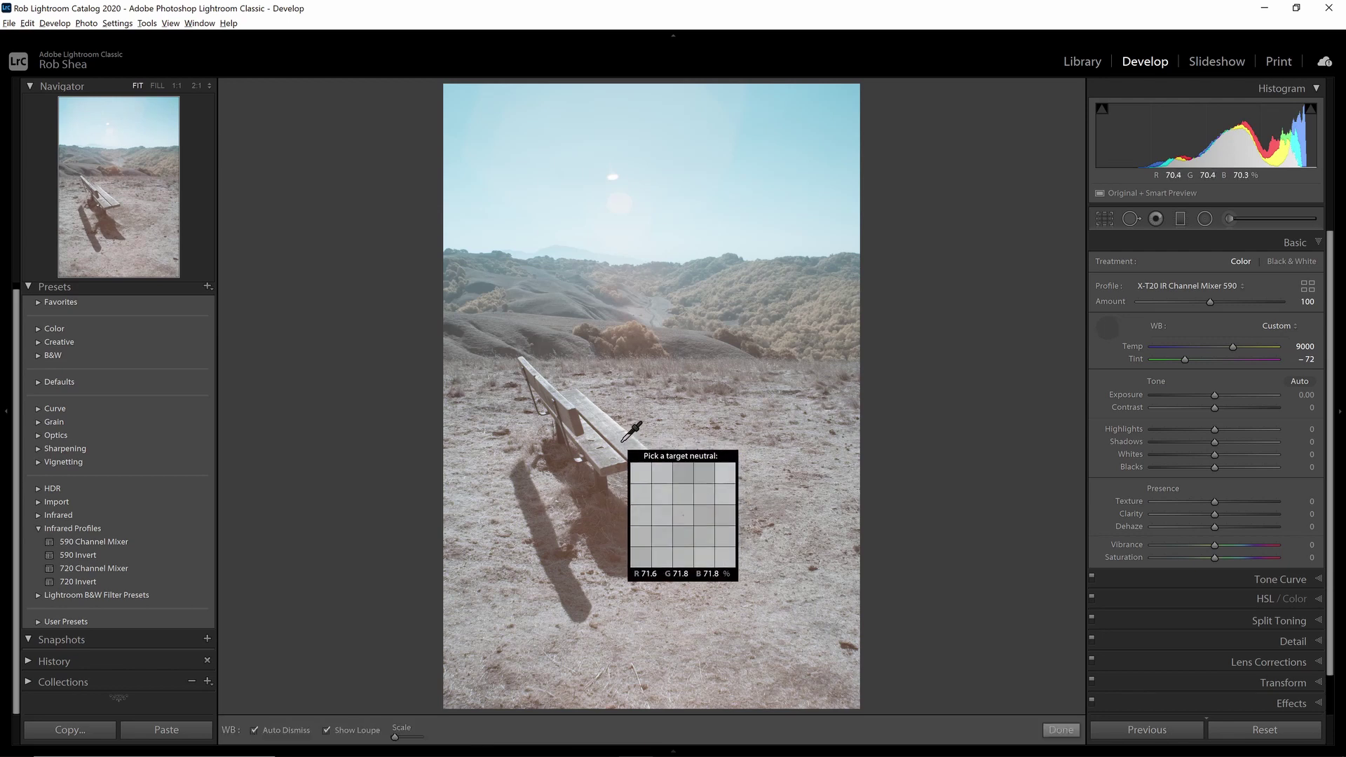
click(624, 446)
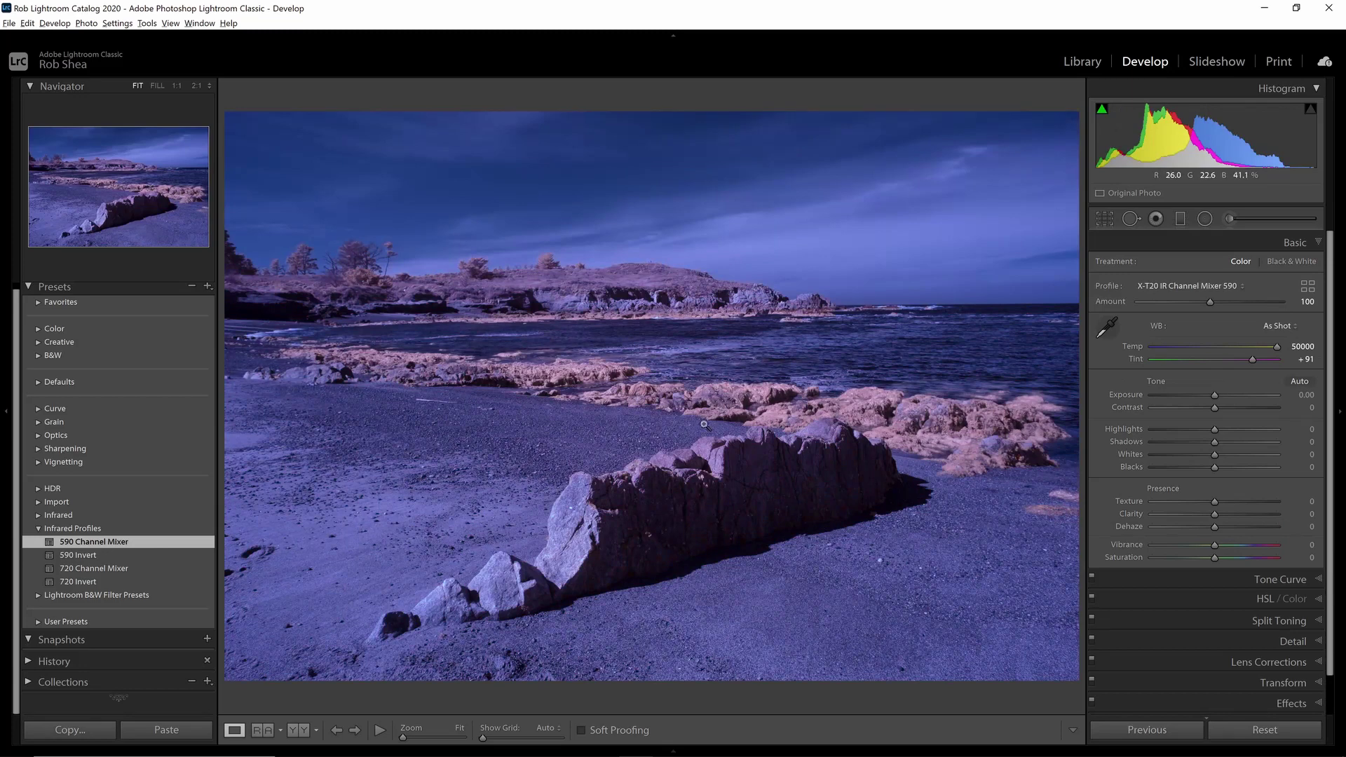
- Compare neutral samples on the rocky beach photo from the cloud, the distant headland, the foreground rock's sunlit and shaded faces, and the sand
key(w)
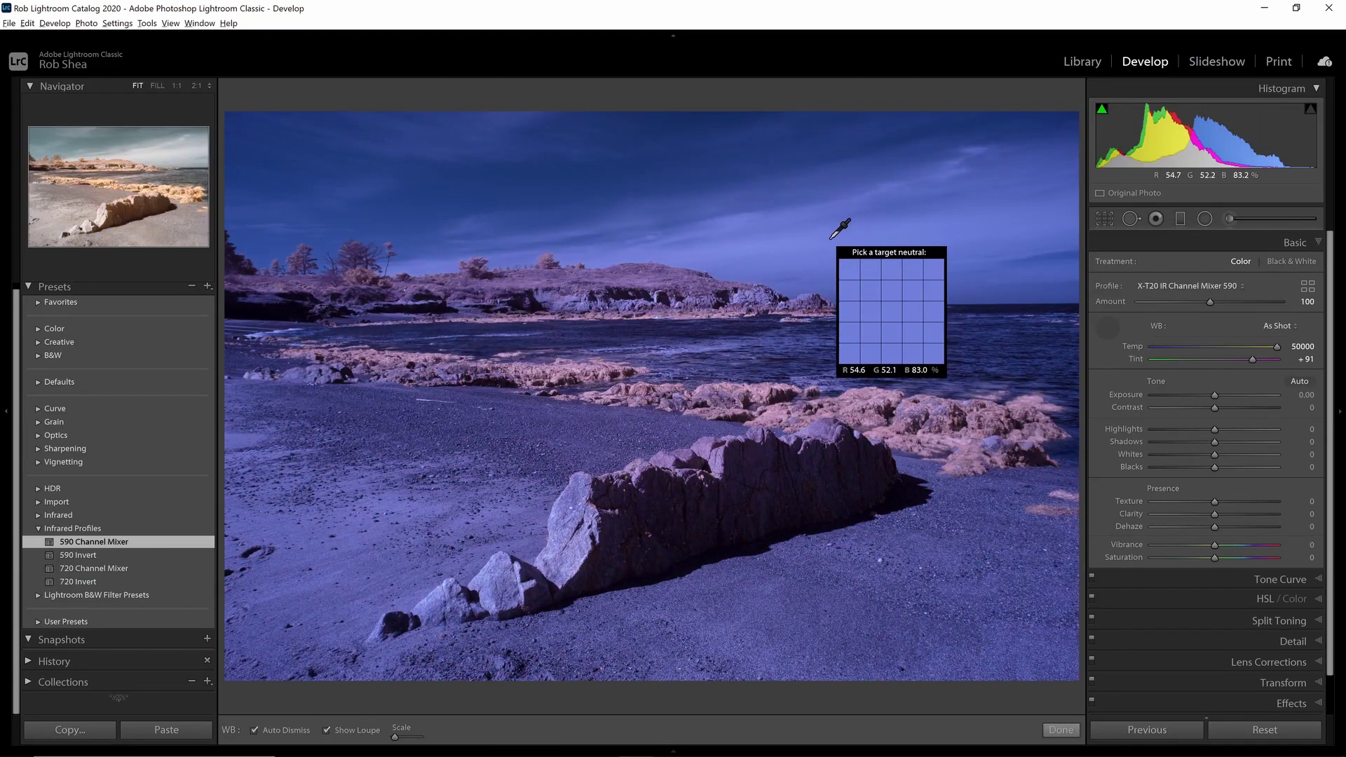
click(840, 242)
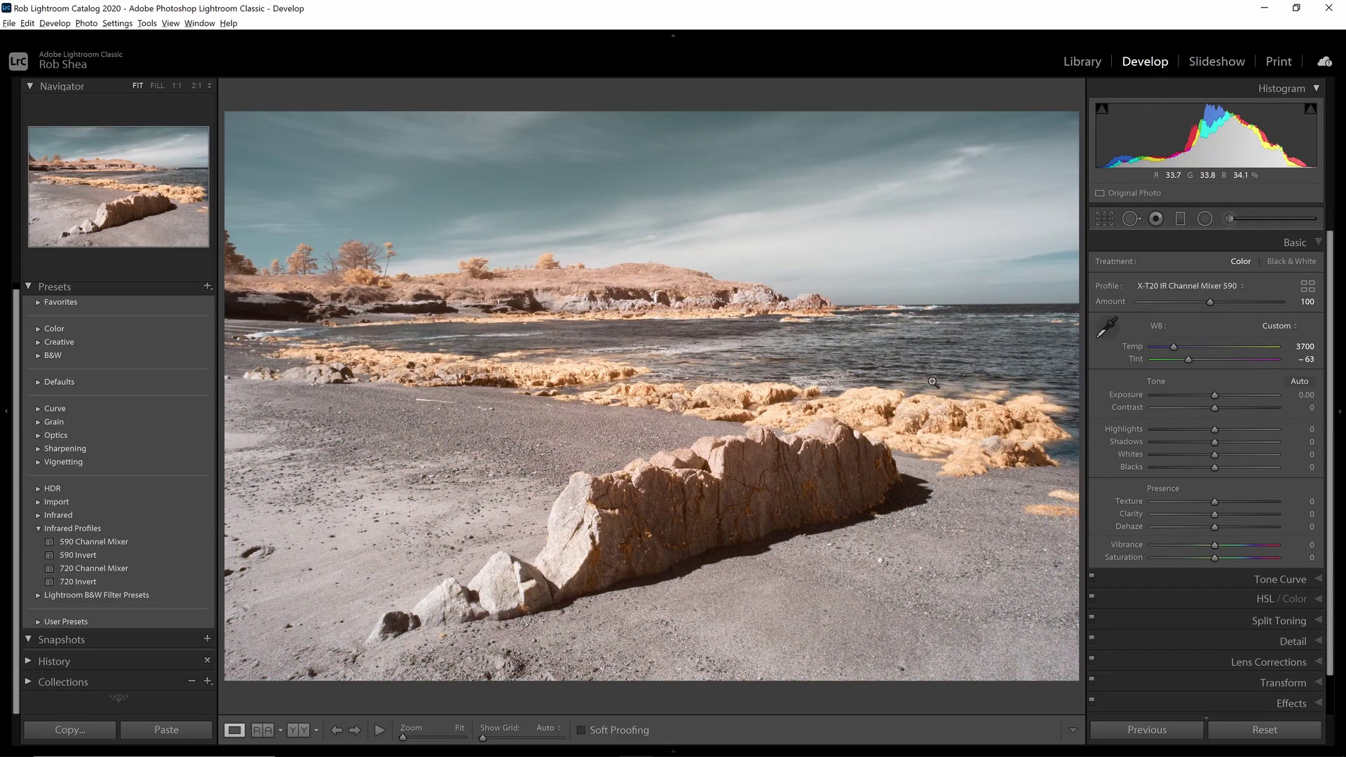
key(w)
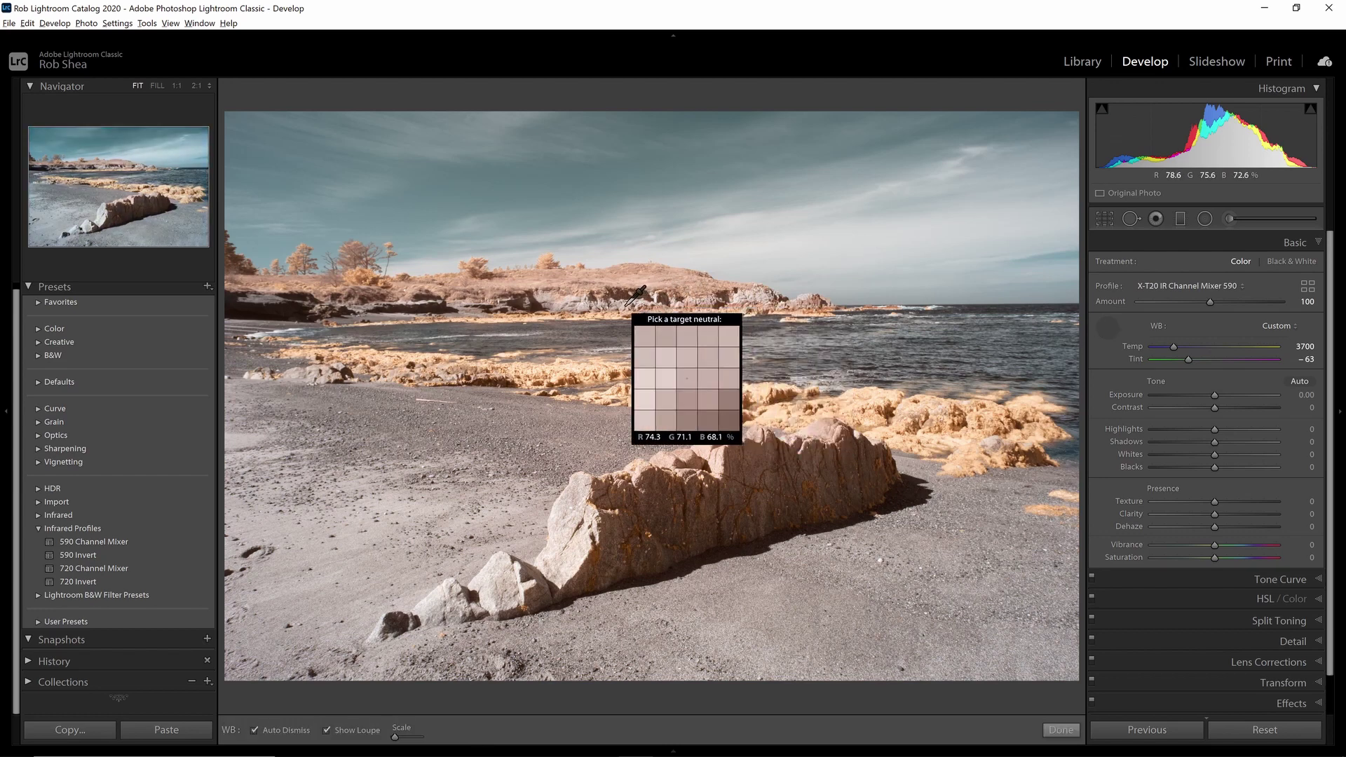
click(620, 304)
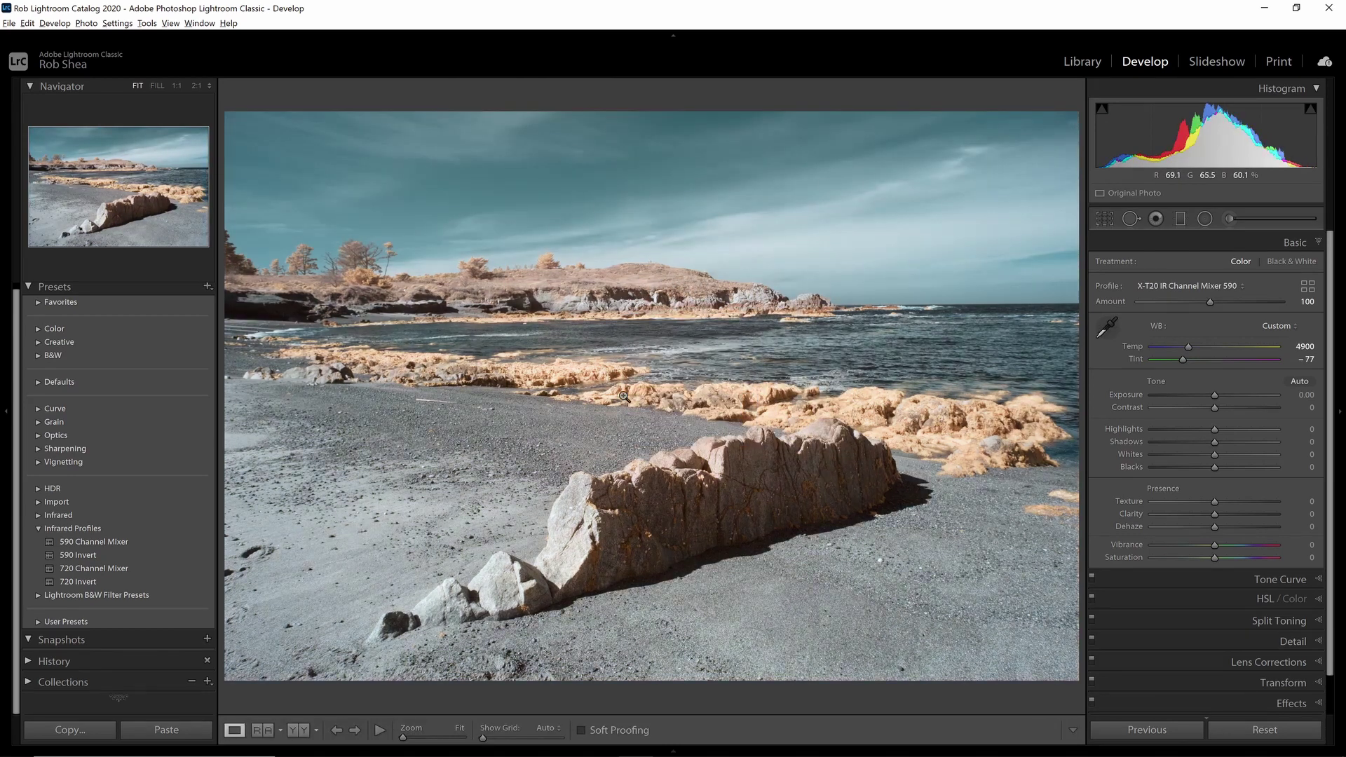
key(w)
click(575, 518)
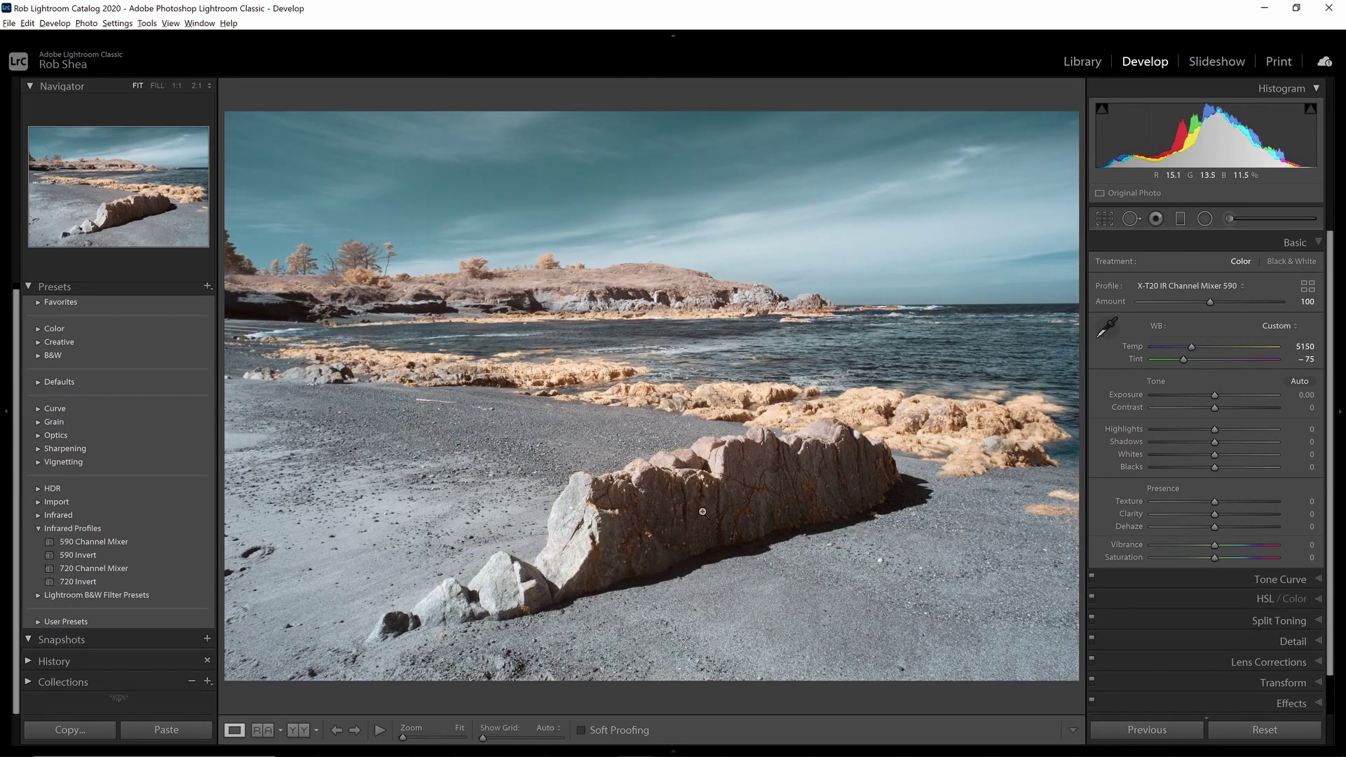
key(w)
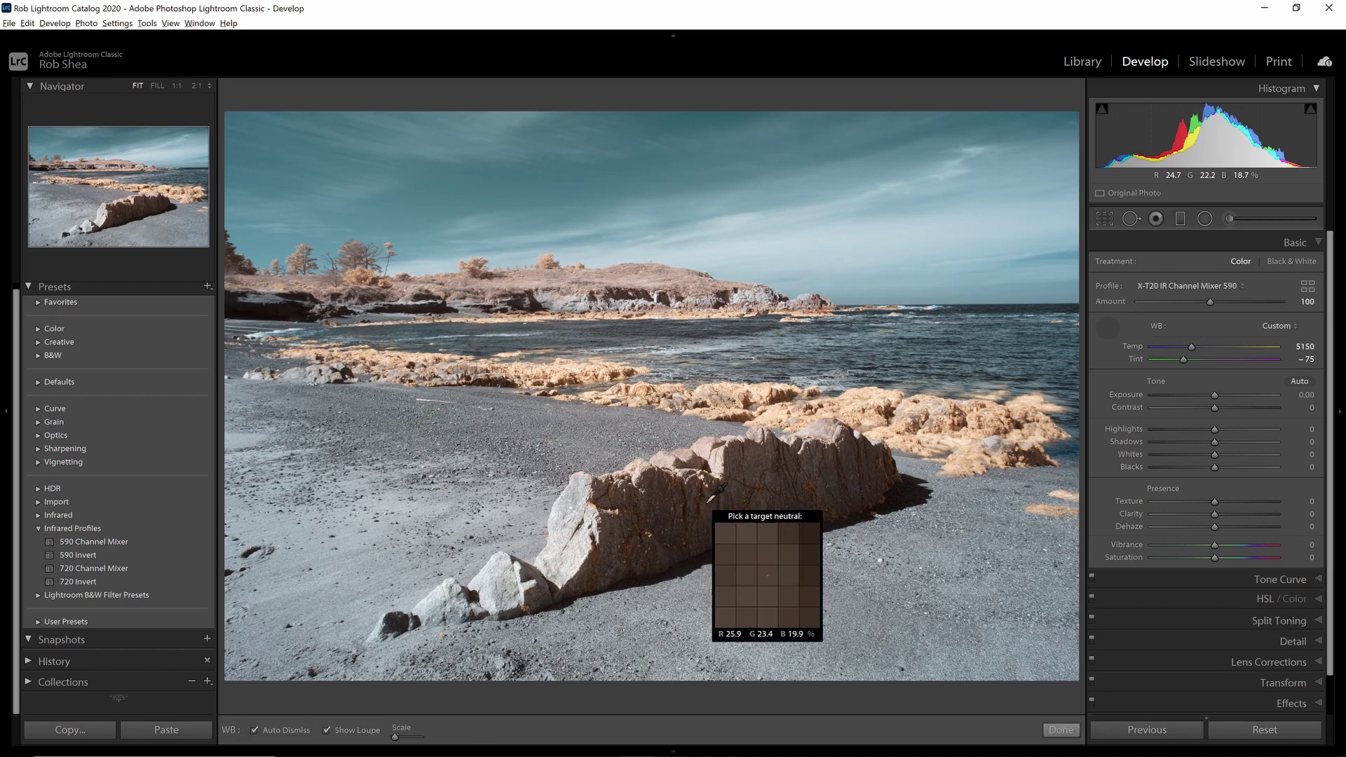
click(740, 456)
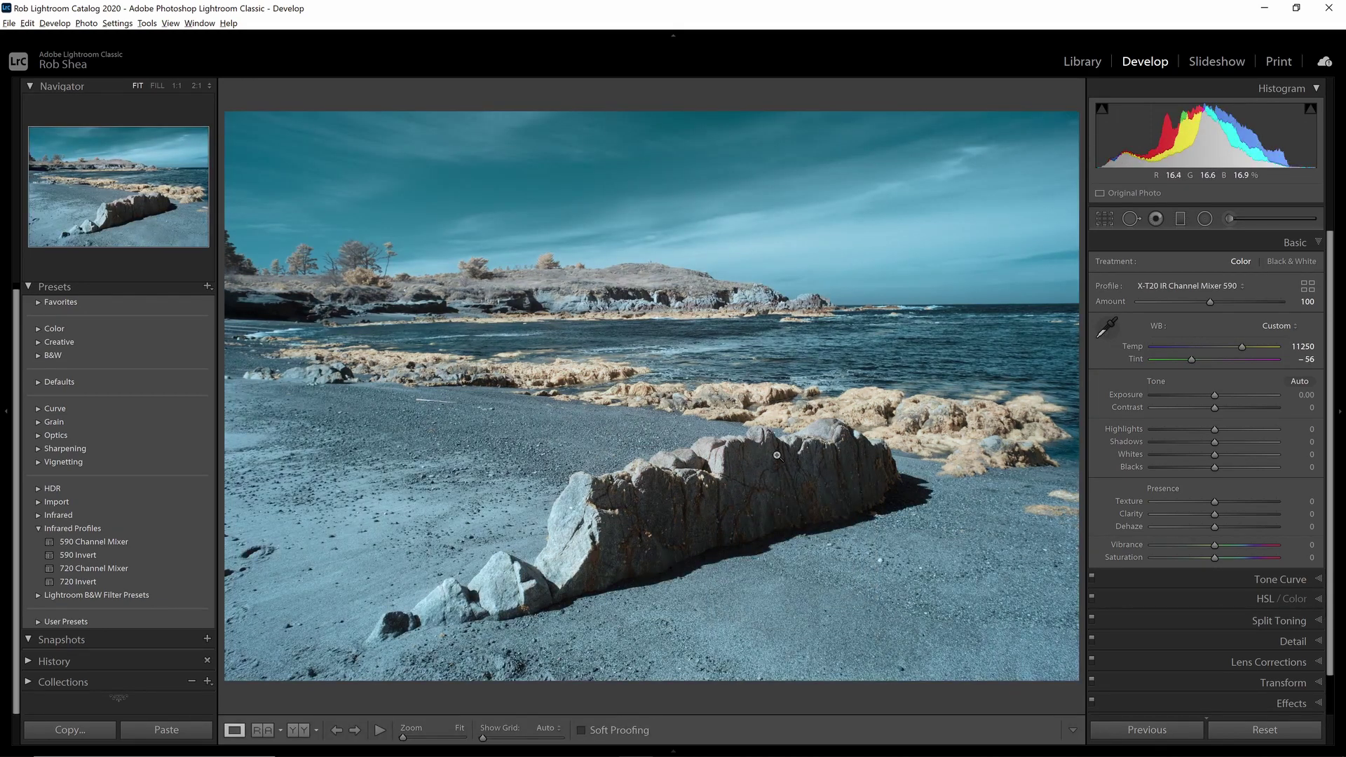
key(w)
click(720, 468)
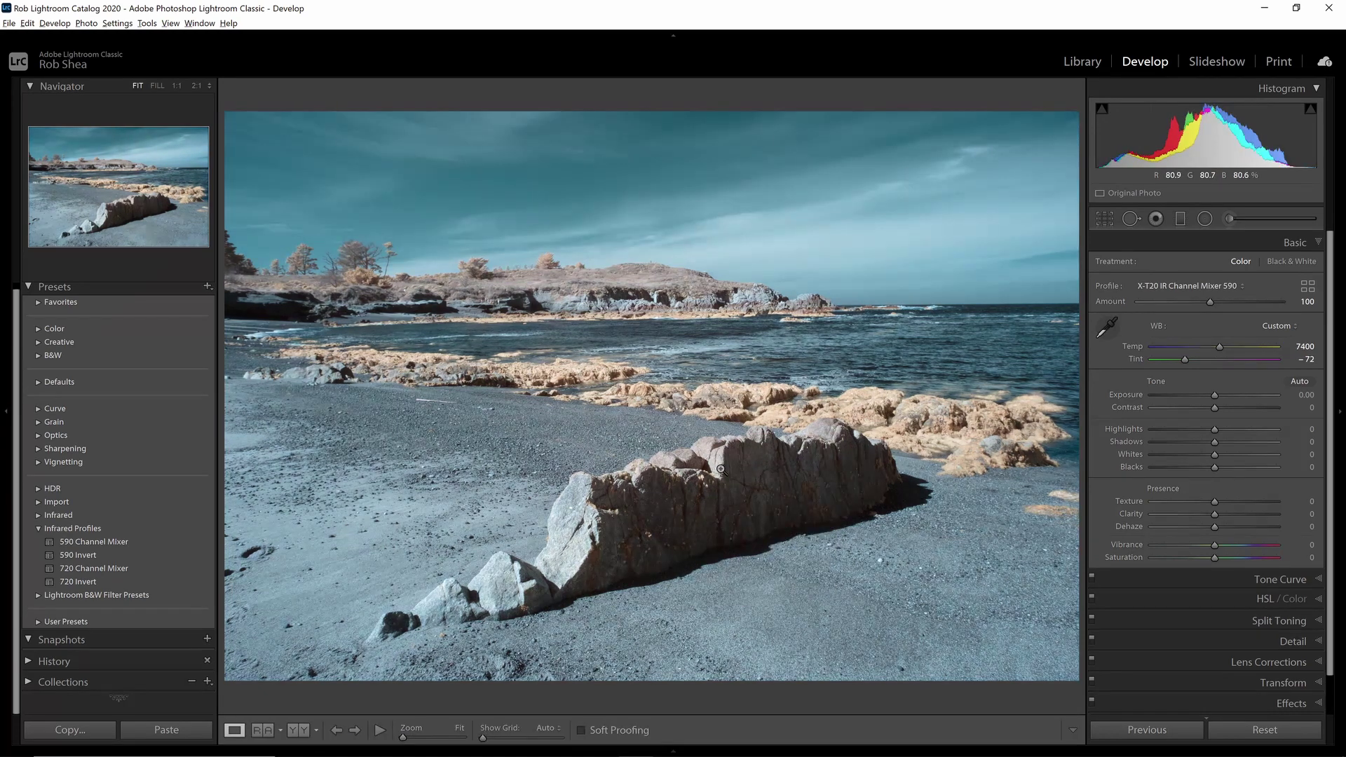
click(791, 605)
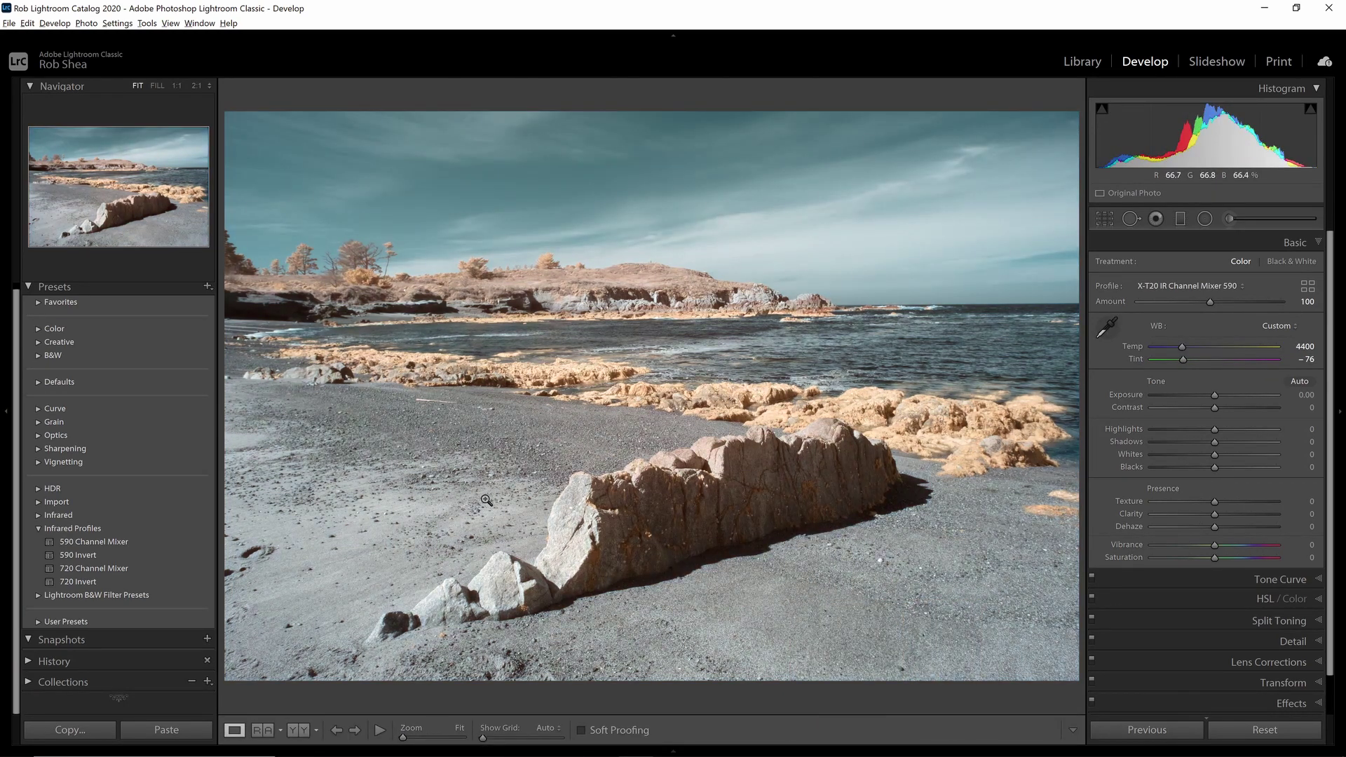
key(w)
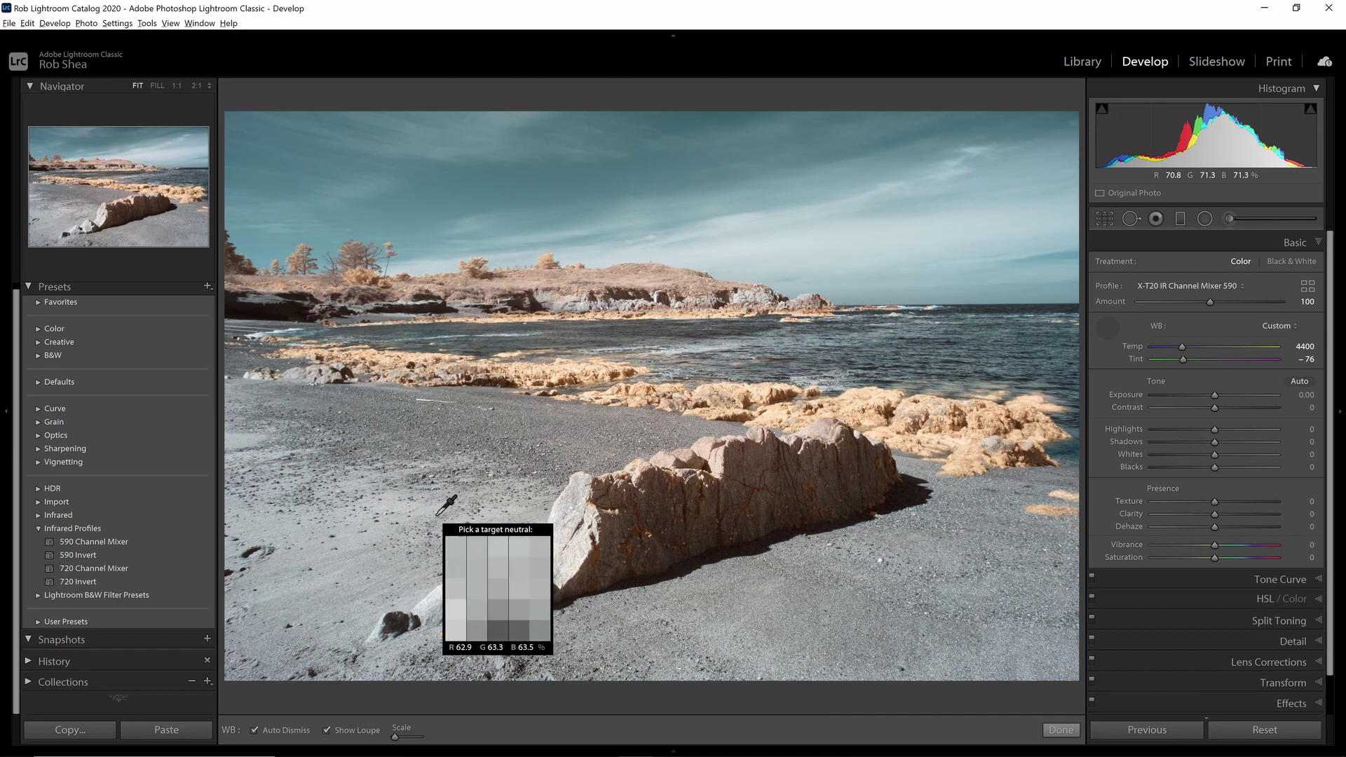
click(421, 455)
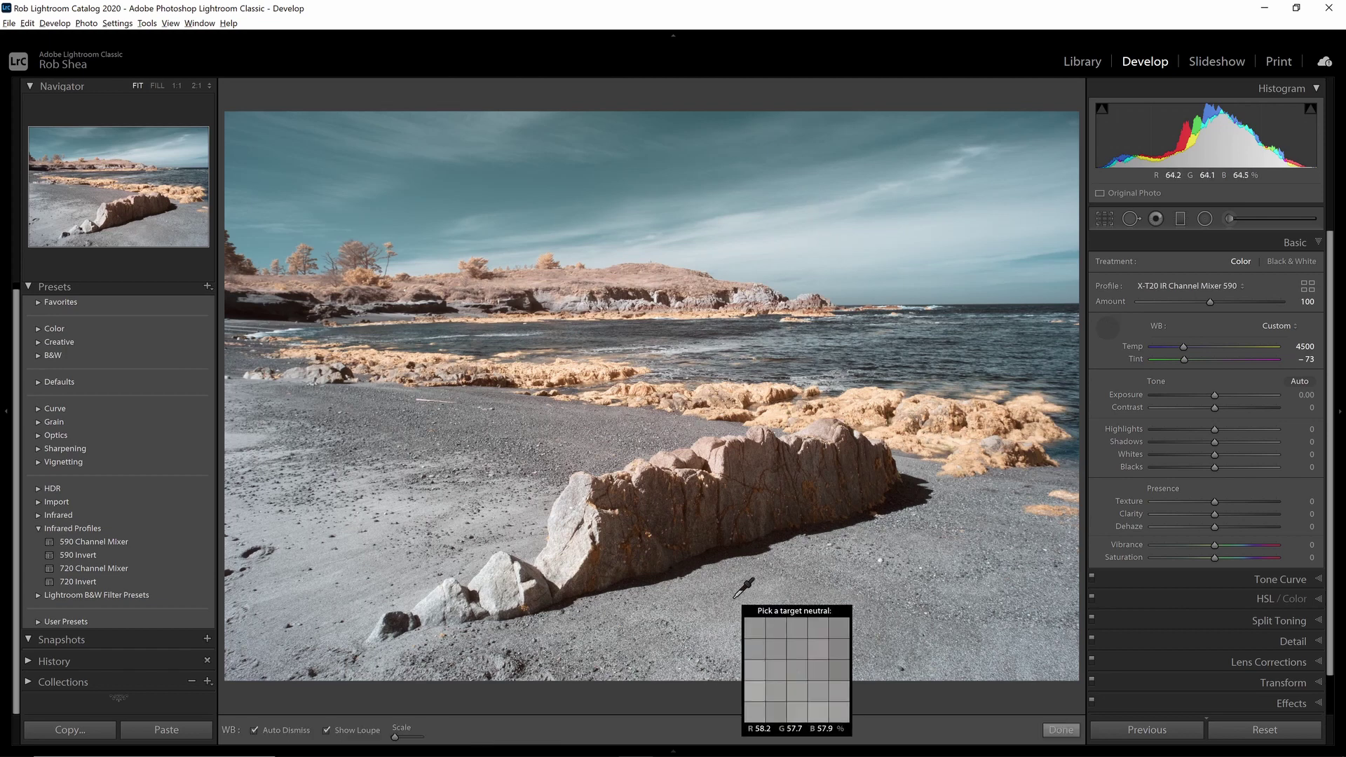
- Advance to the white-sand cove photo and sample its white balance from the sand, the foreground boulder and the sand again
key(Right)
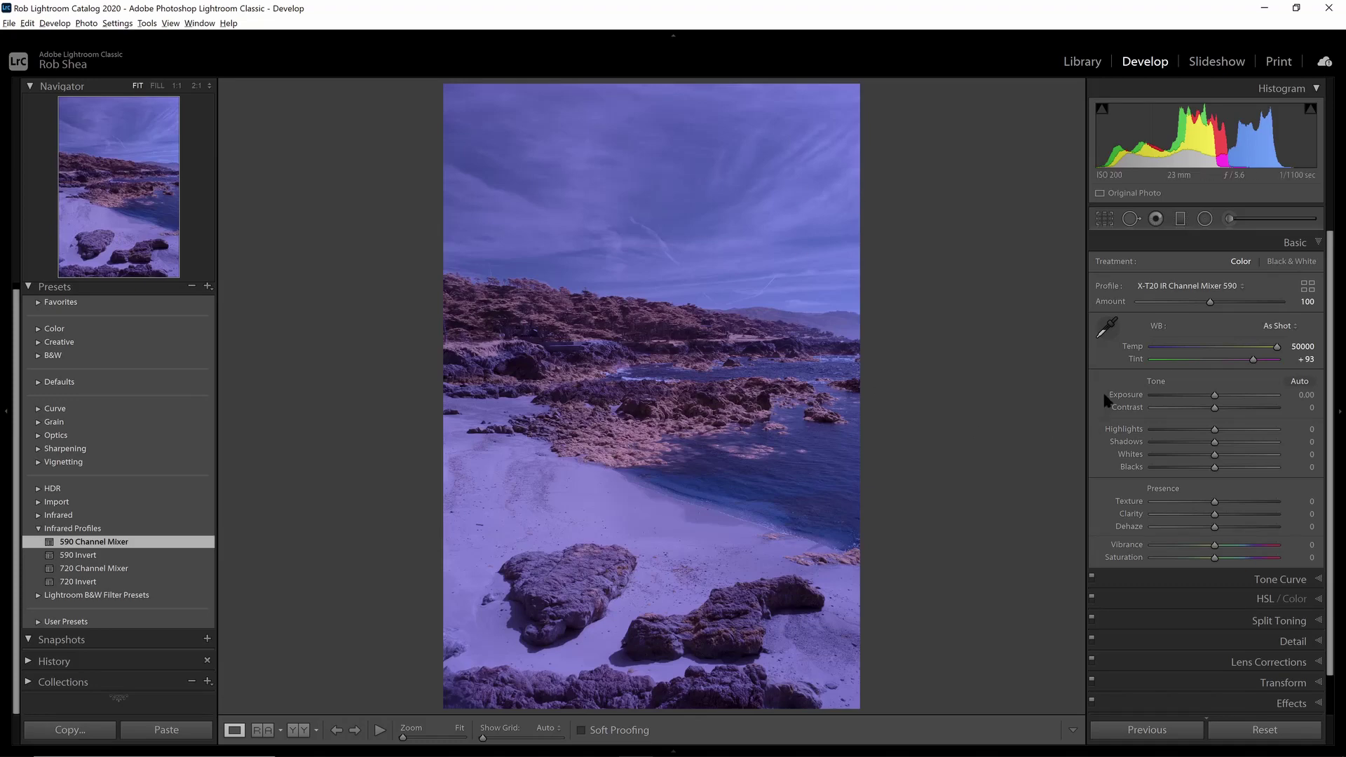
click(1108, 327)
click(649, 548)
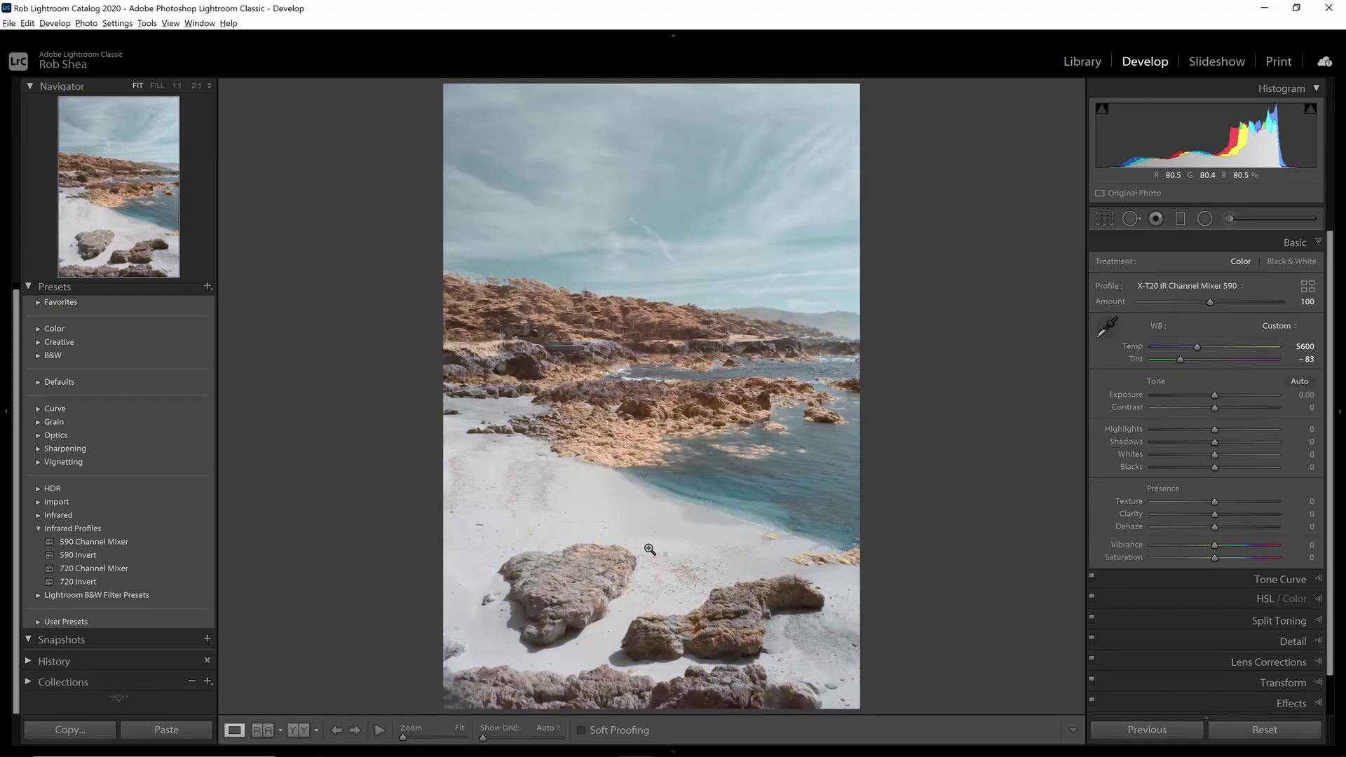
key(w)
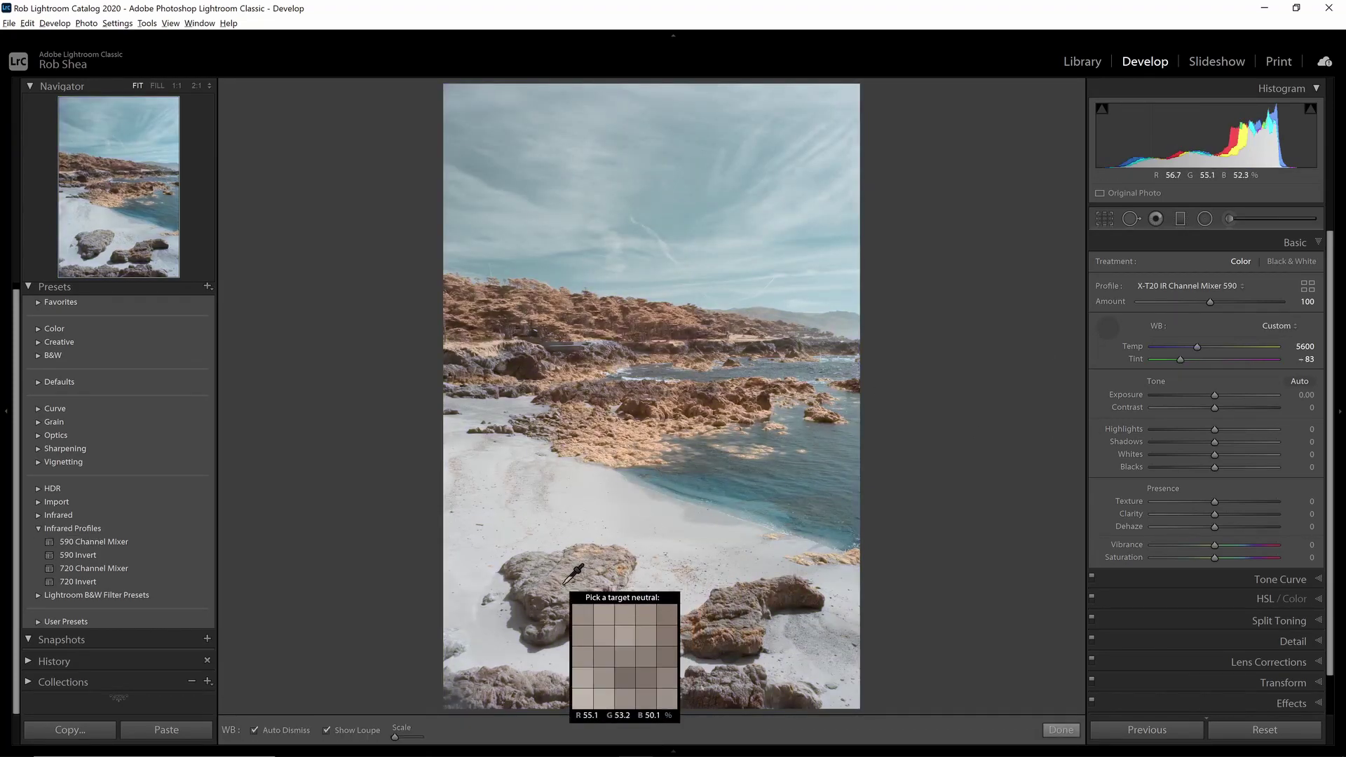
click(567, 589)
key(w)
click(609, 496)
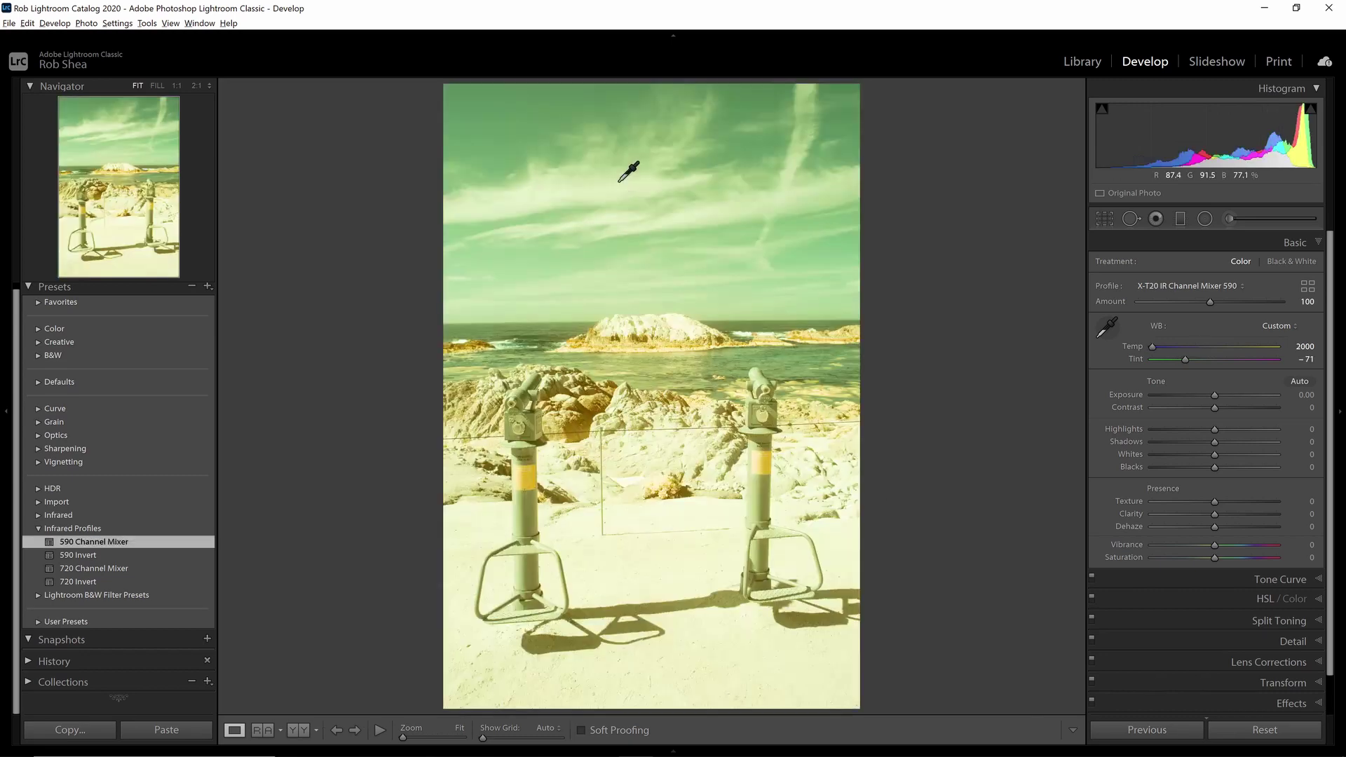
- Compare neutral samples on the coastal viewers photo from the cloud, the offshore rock and two spots on the nearer viewing scope's grey post
key(w)
click(624, 186)
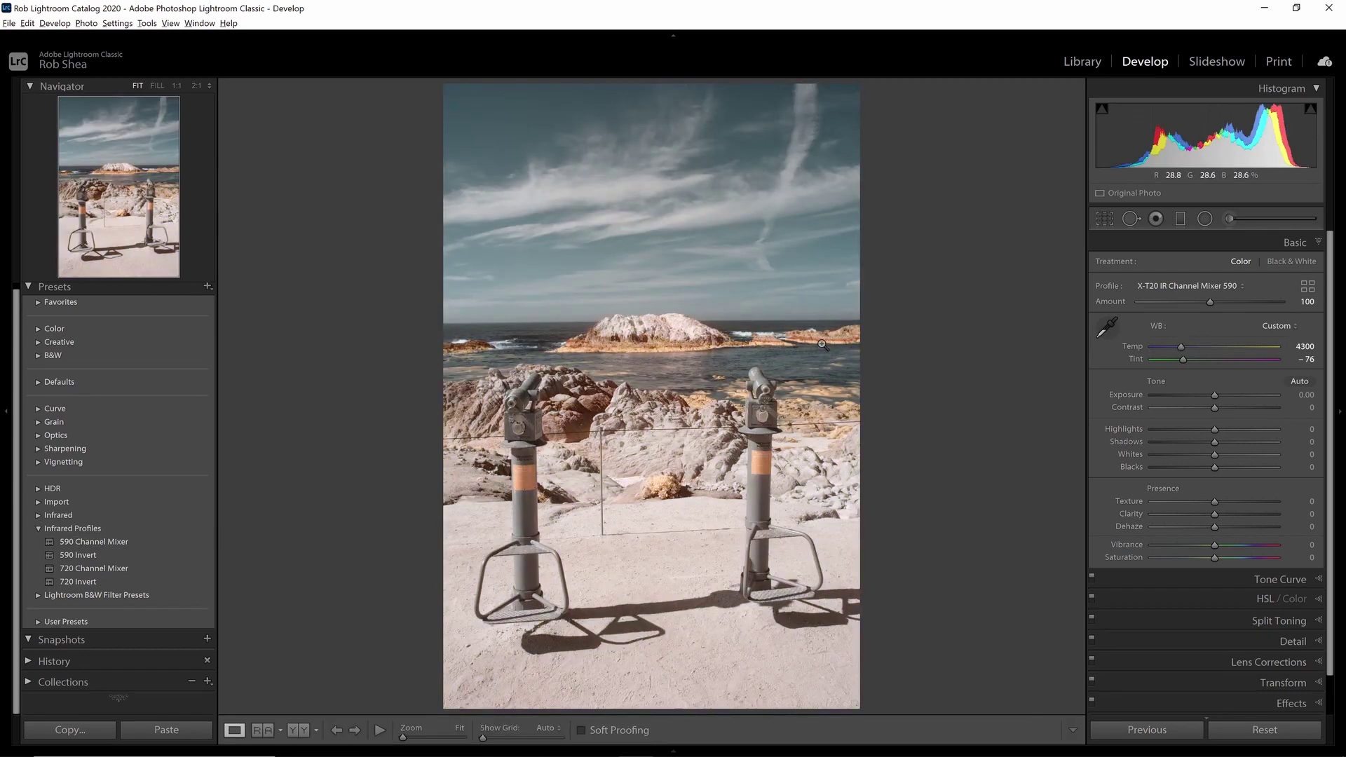
key(w)
click(673, 326)
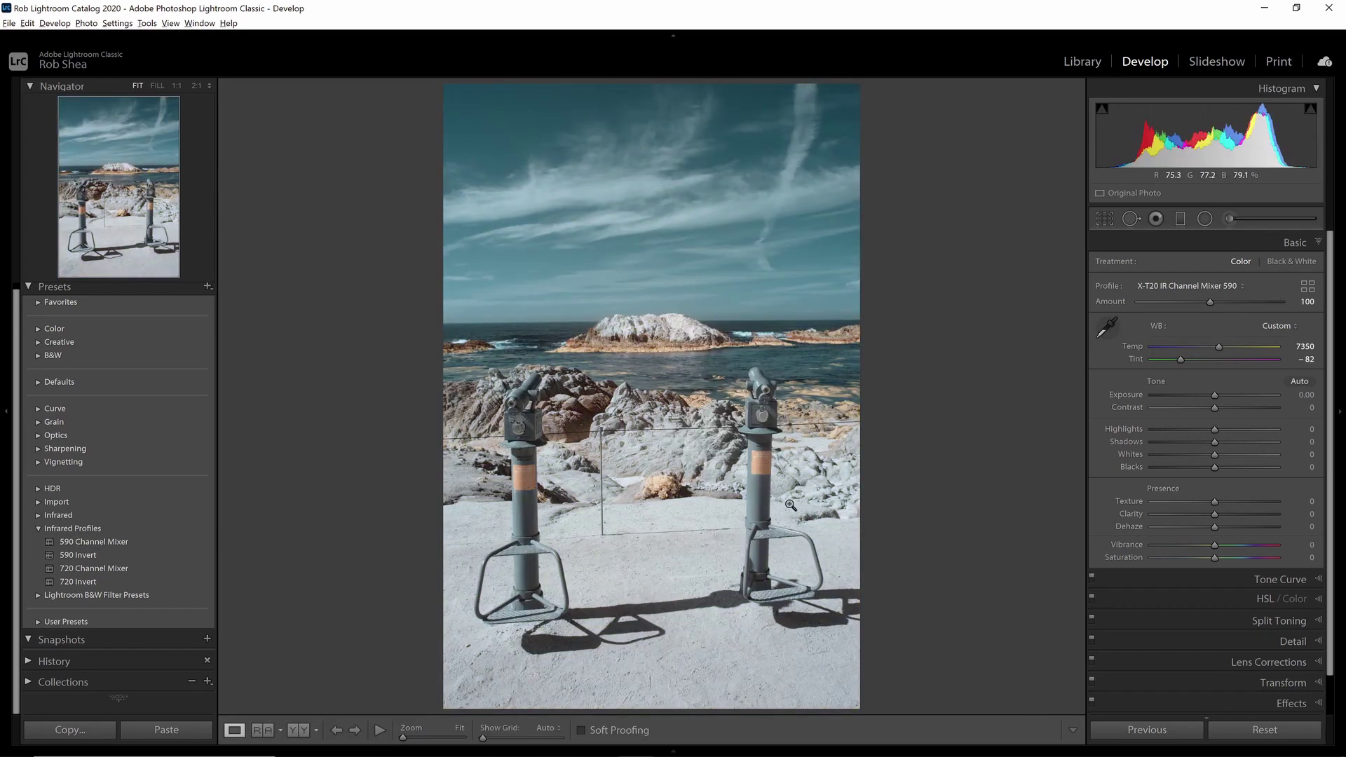
key(w)
click(759, 505)
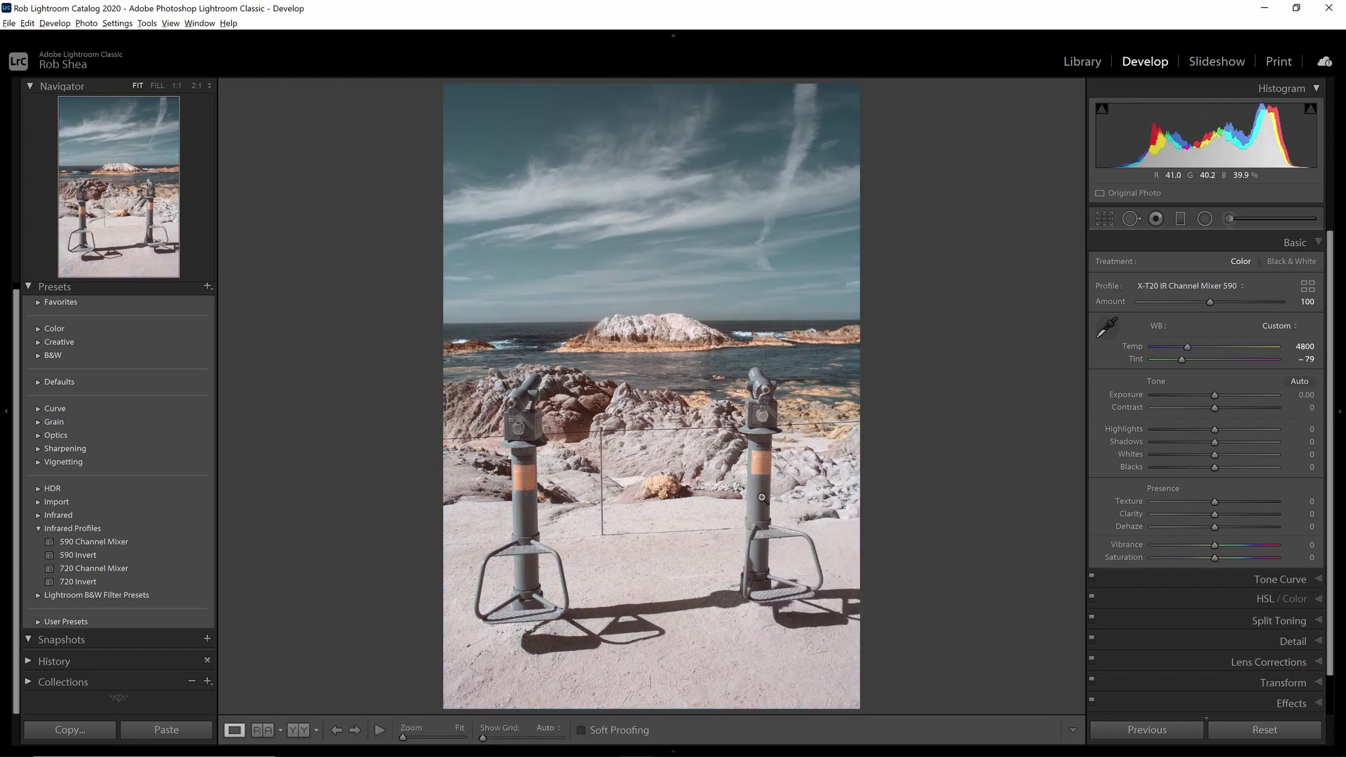
key(w)
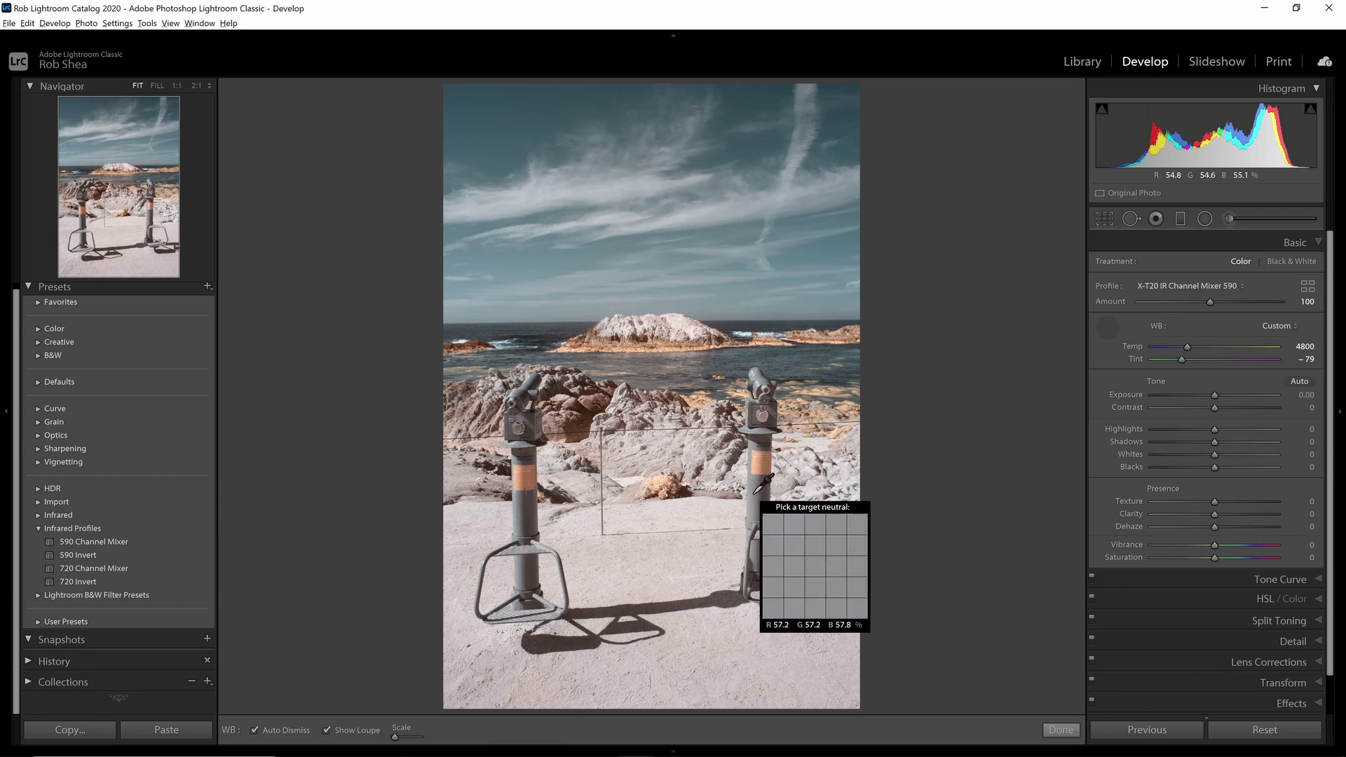
click(757, 495)
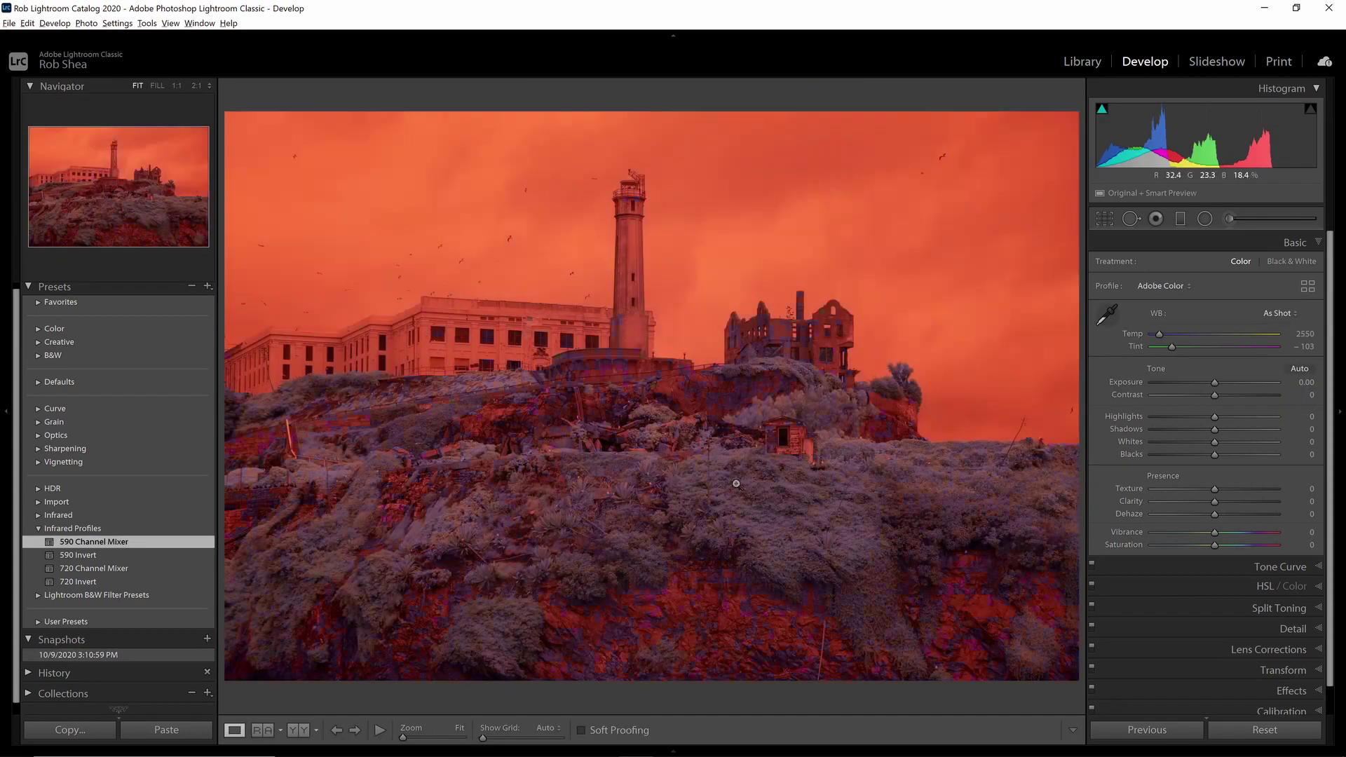
- Apply the 590 Channel Mixer preset to the lighthouse photo and sample neutrals from the overcast sky, the tower base and the white building
click(128, 541)
click(1108, 326)
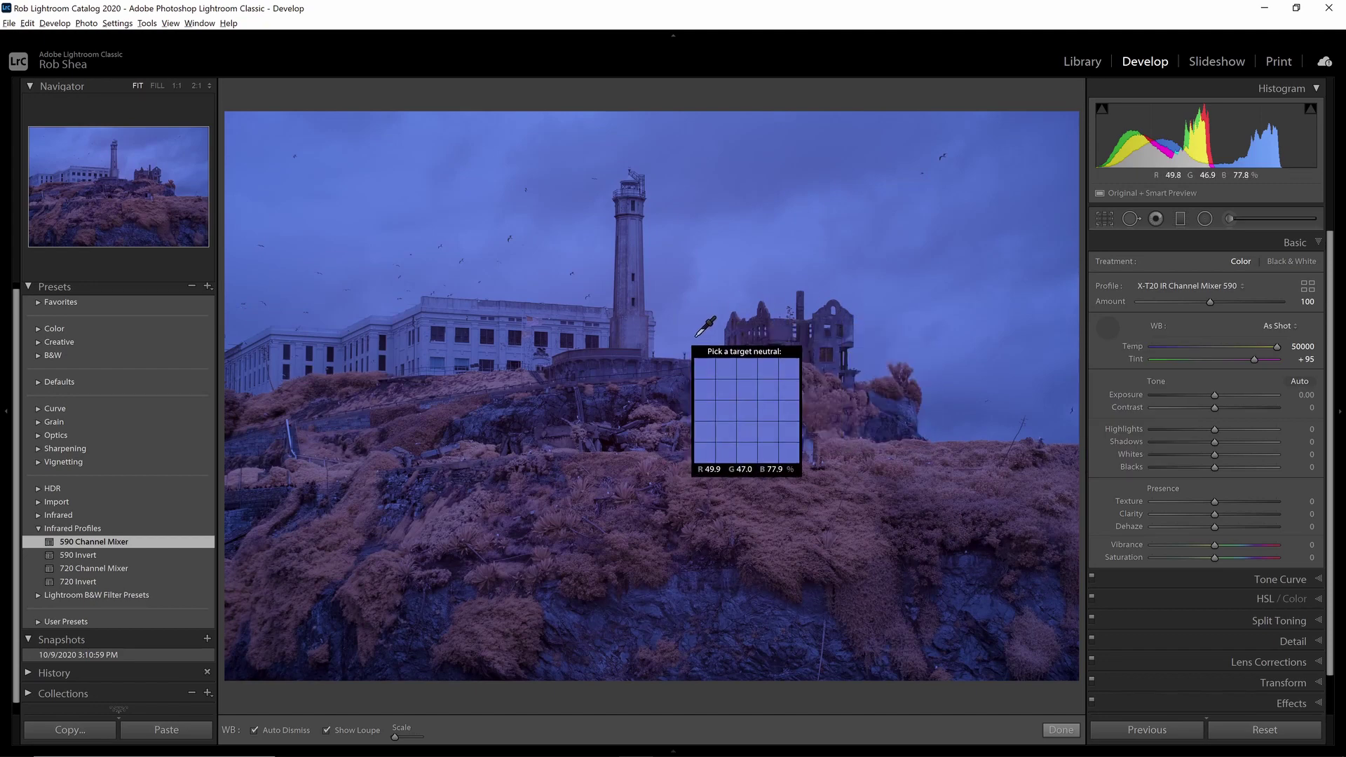
click(699, 342)
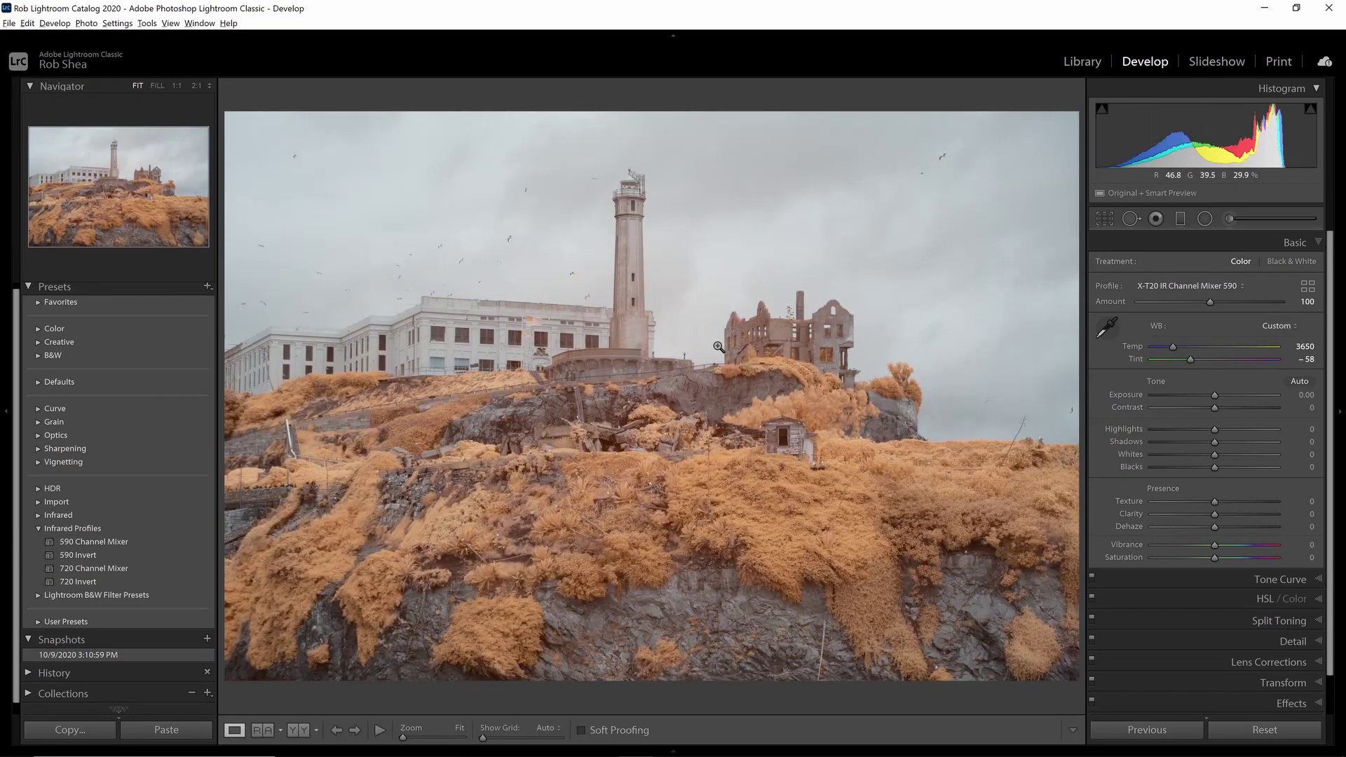
click(1108, 326)
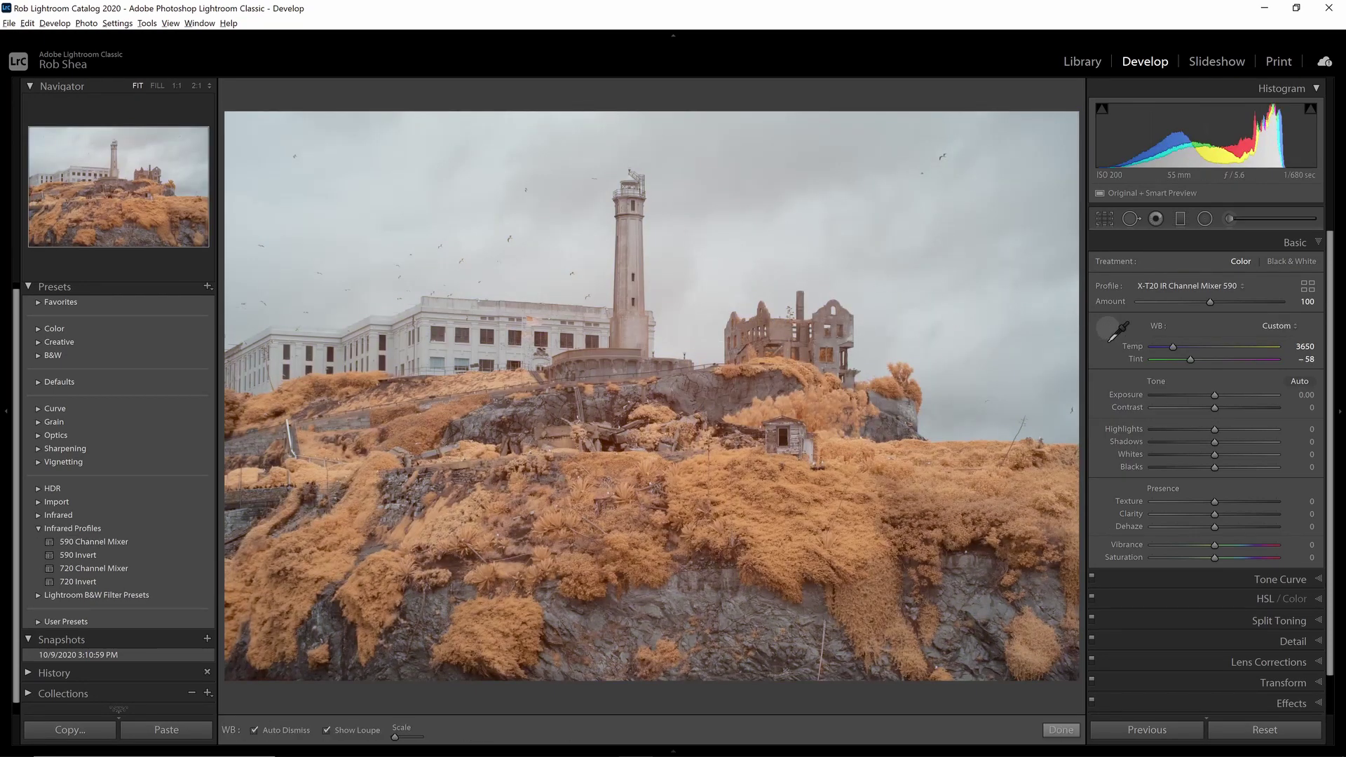
click(632, 335)
click(1108, 327)
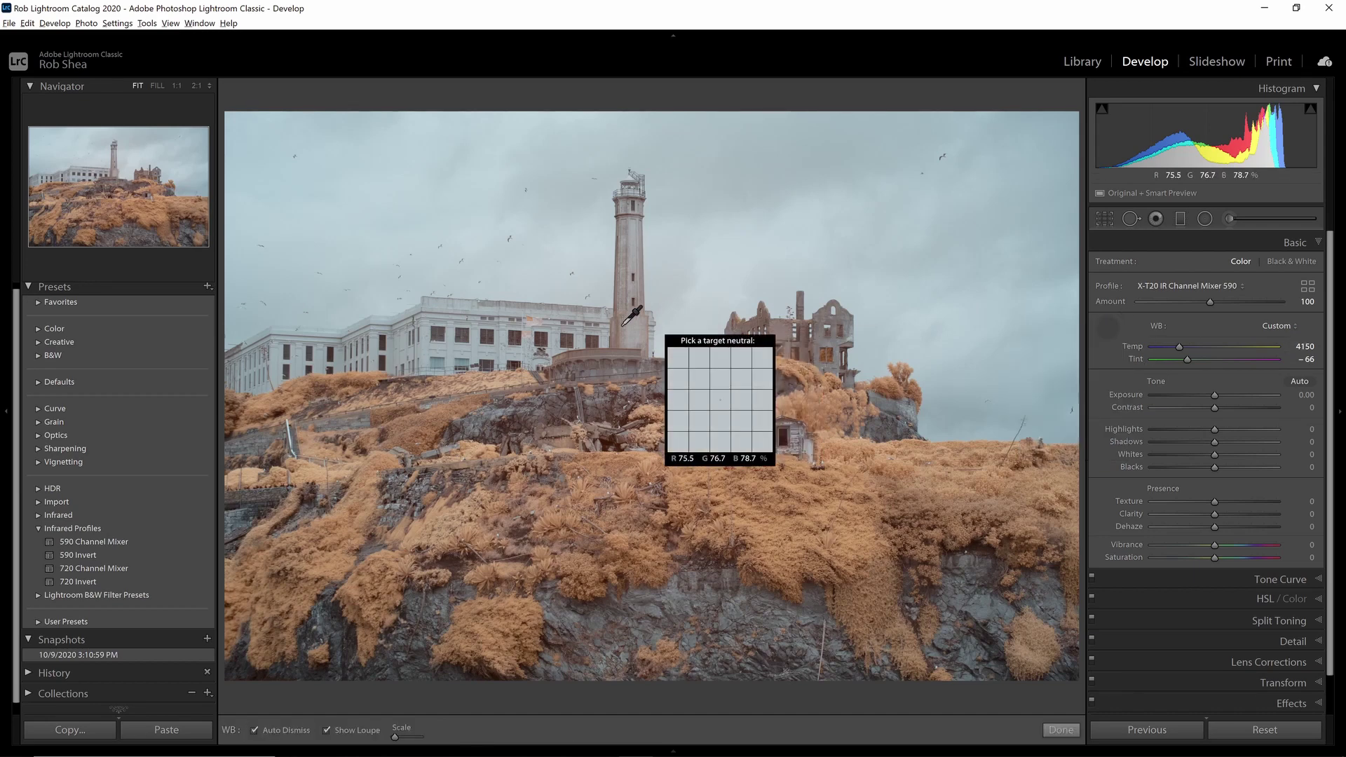
click(501, 324)
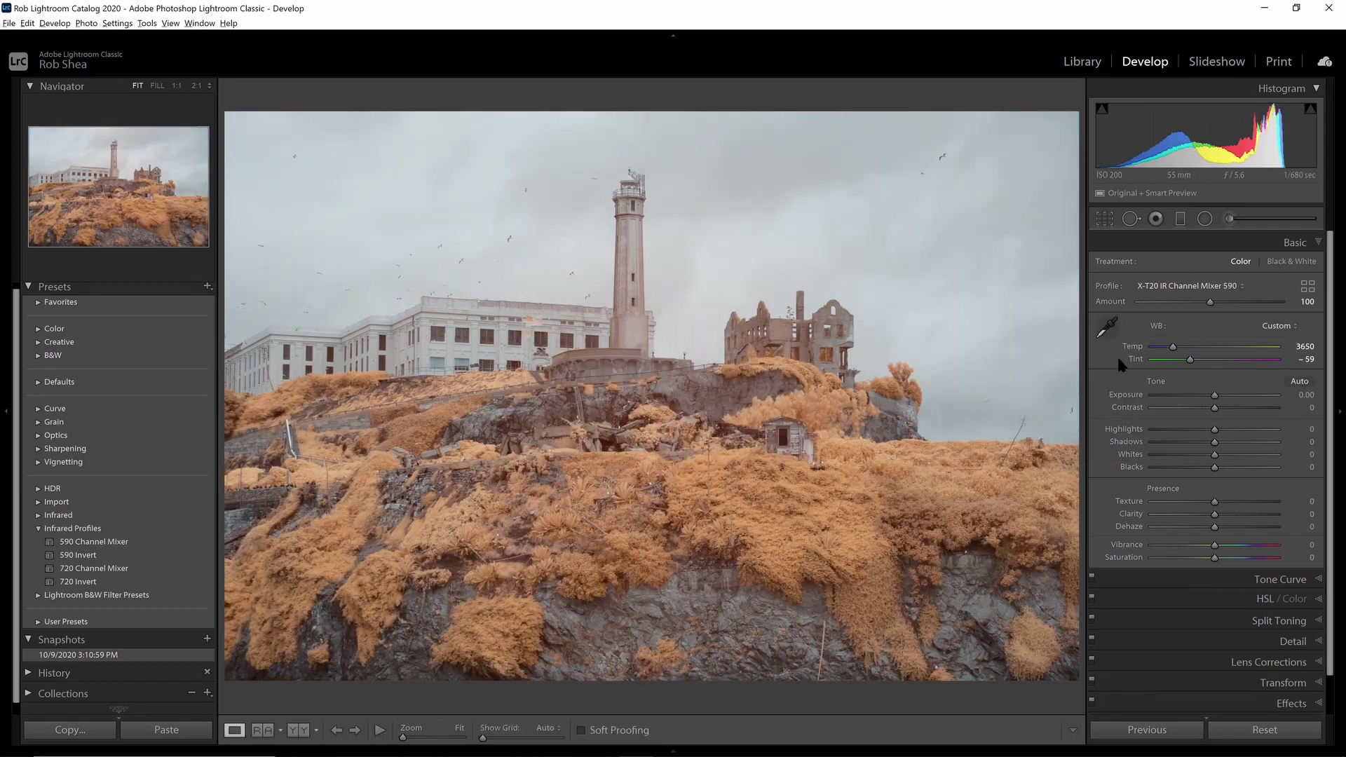
- Try the foliage on the lighthouse photo's hillside as the neutral sample and sample the cloudy sky again
click(1108, 327)
click(772, 495)
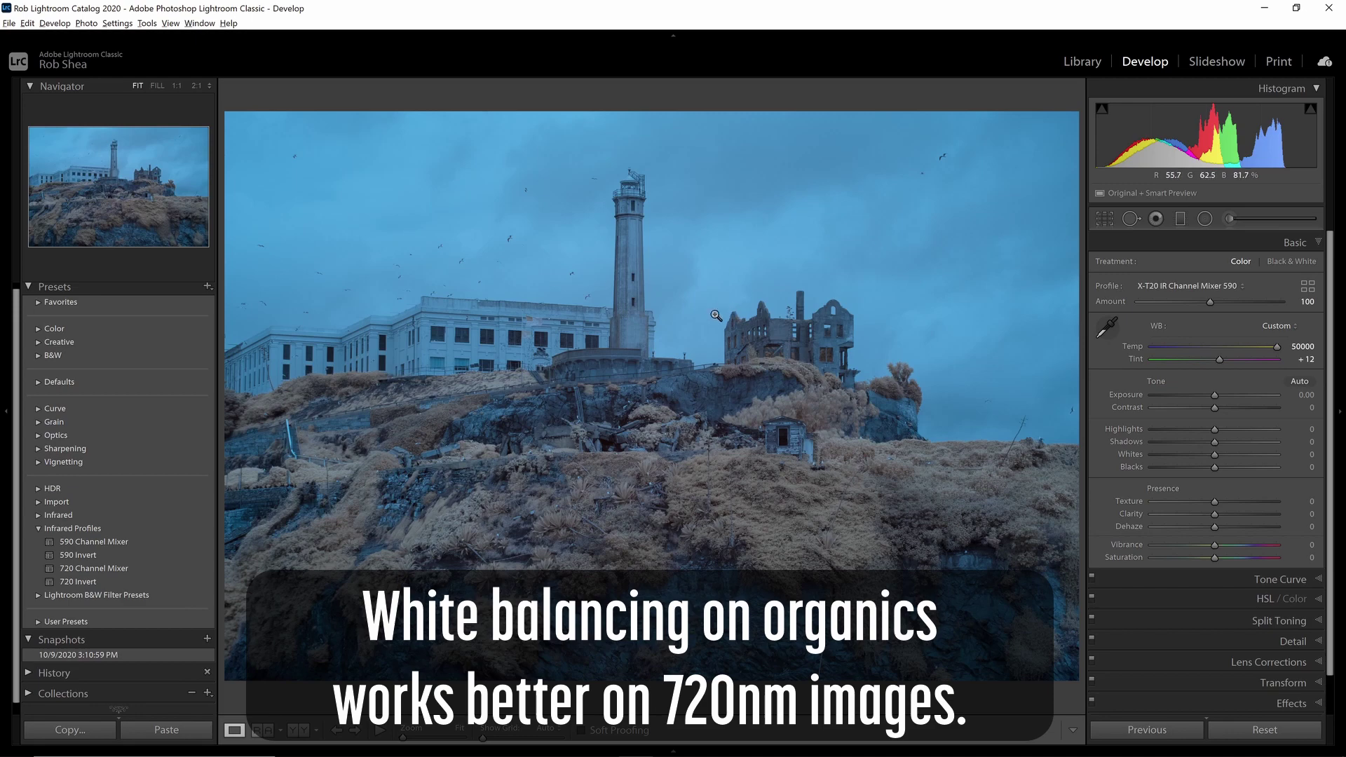
key(w)
click(721, 292)
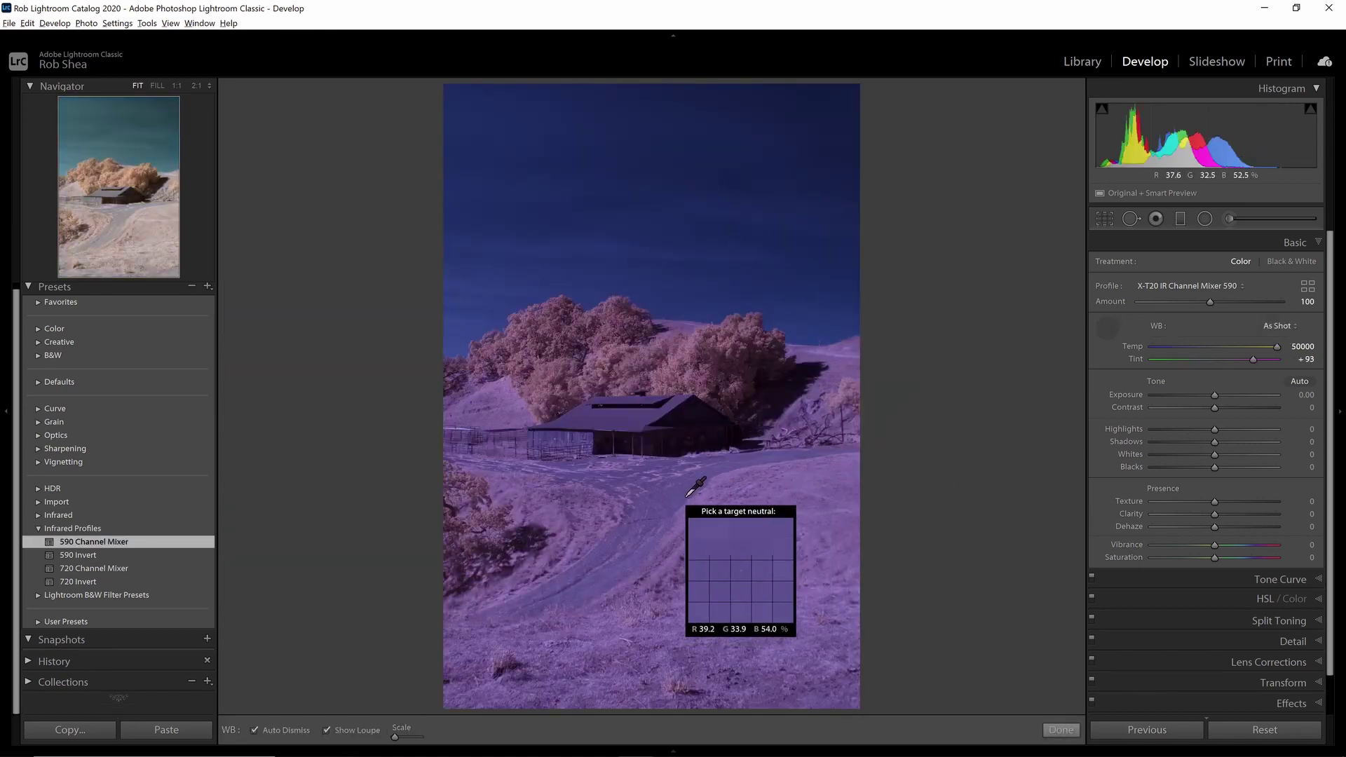
- Compare neutral samples on the barn photo from the grassy hillside, the dirt road, the barn roof and the barn's wall
click(801, 495)
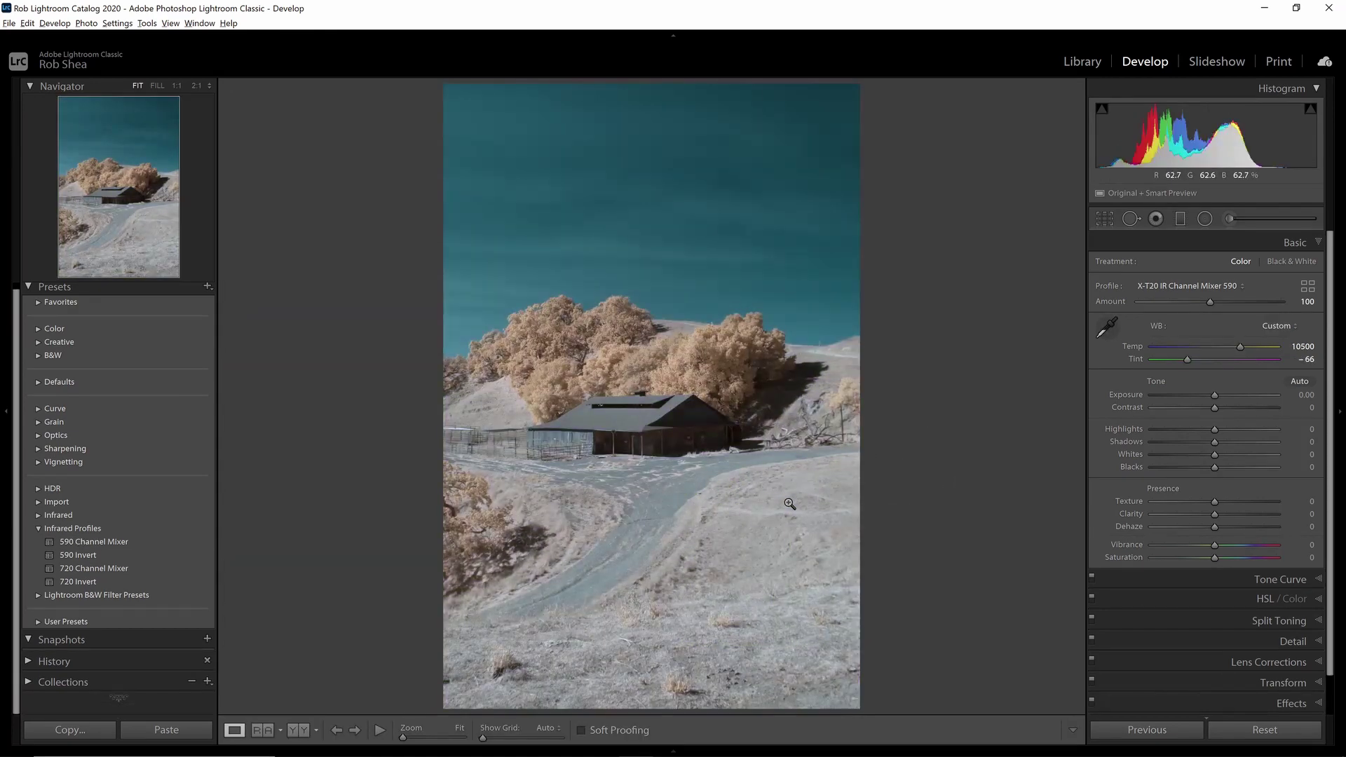
key(w)
click(676, 500)
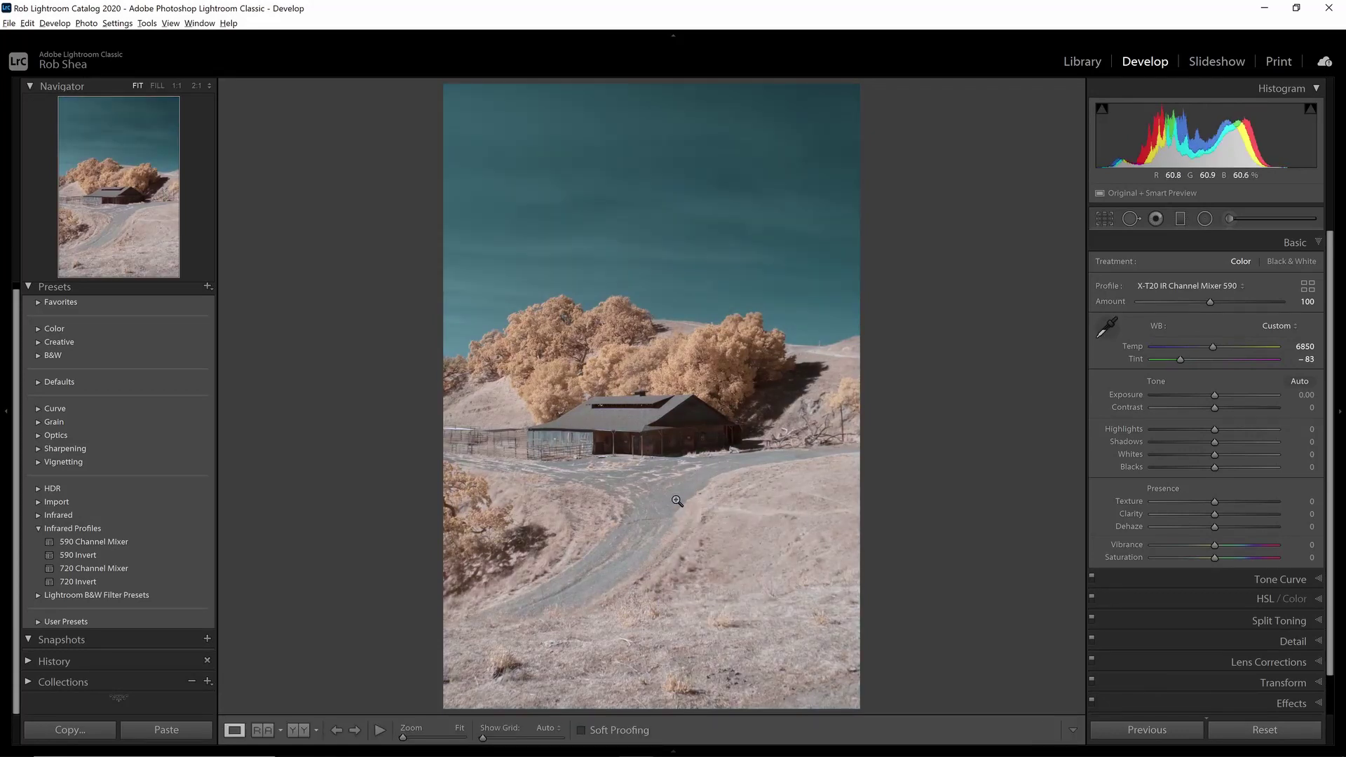
key(w)
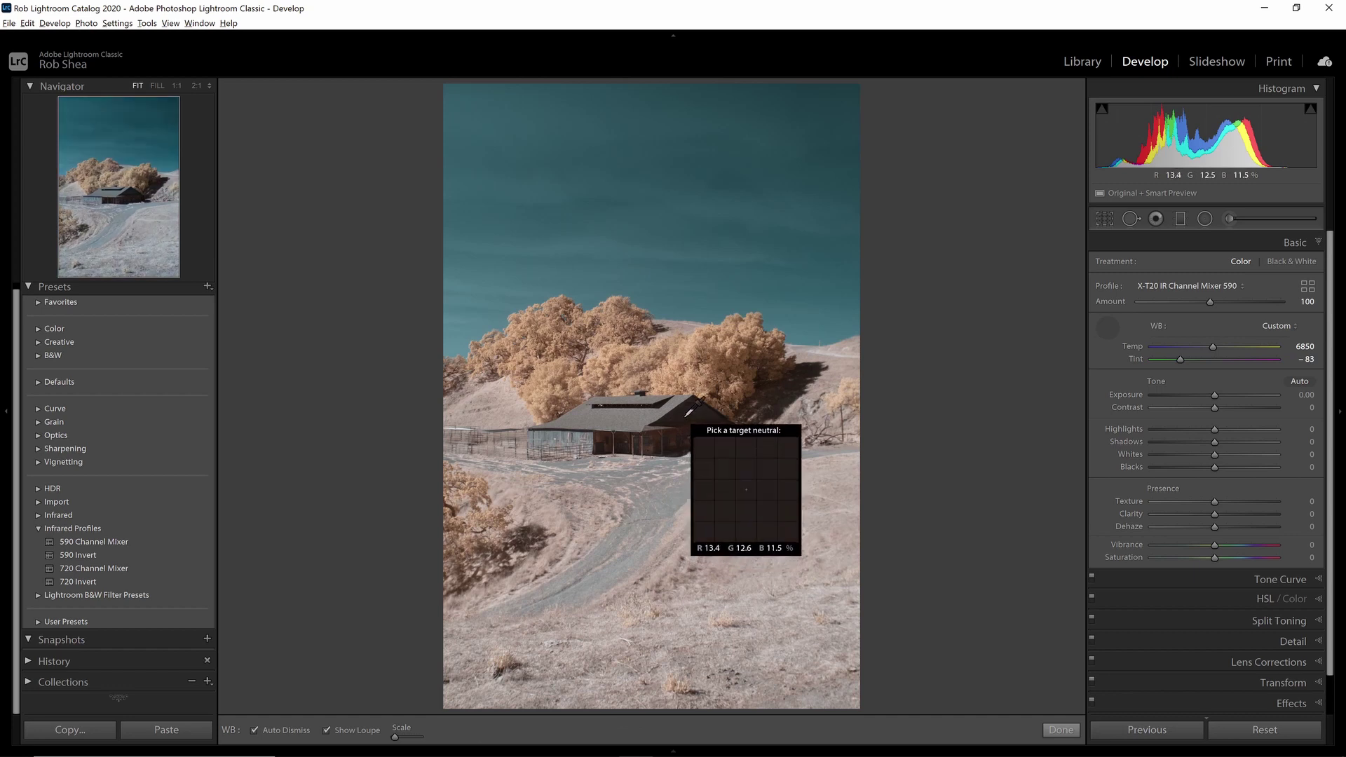
click(628, 420)
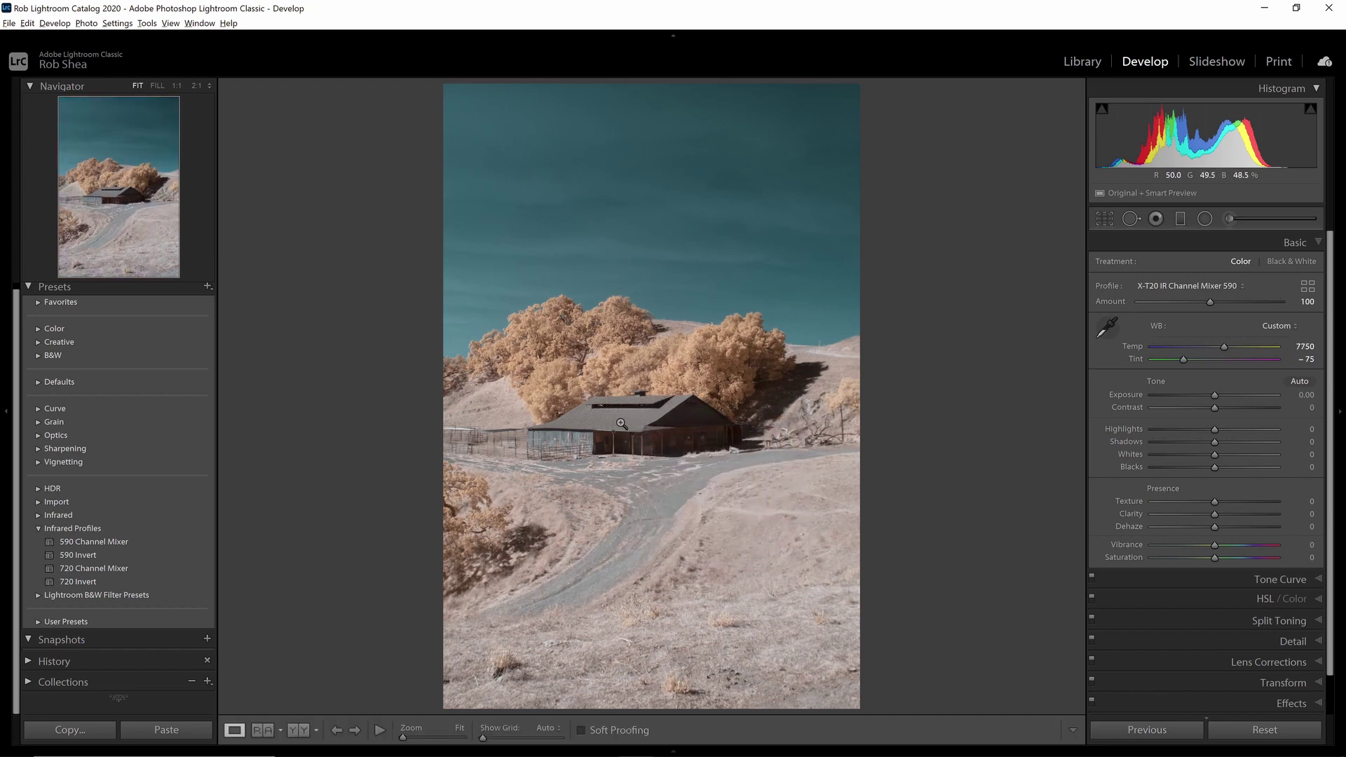
key(w)
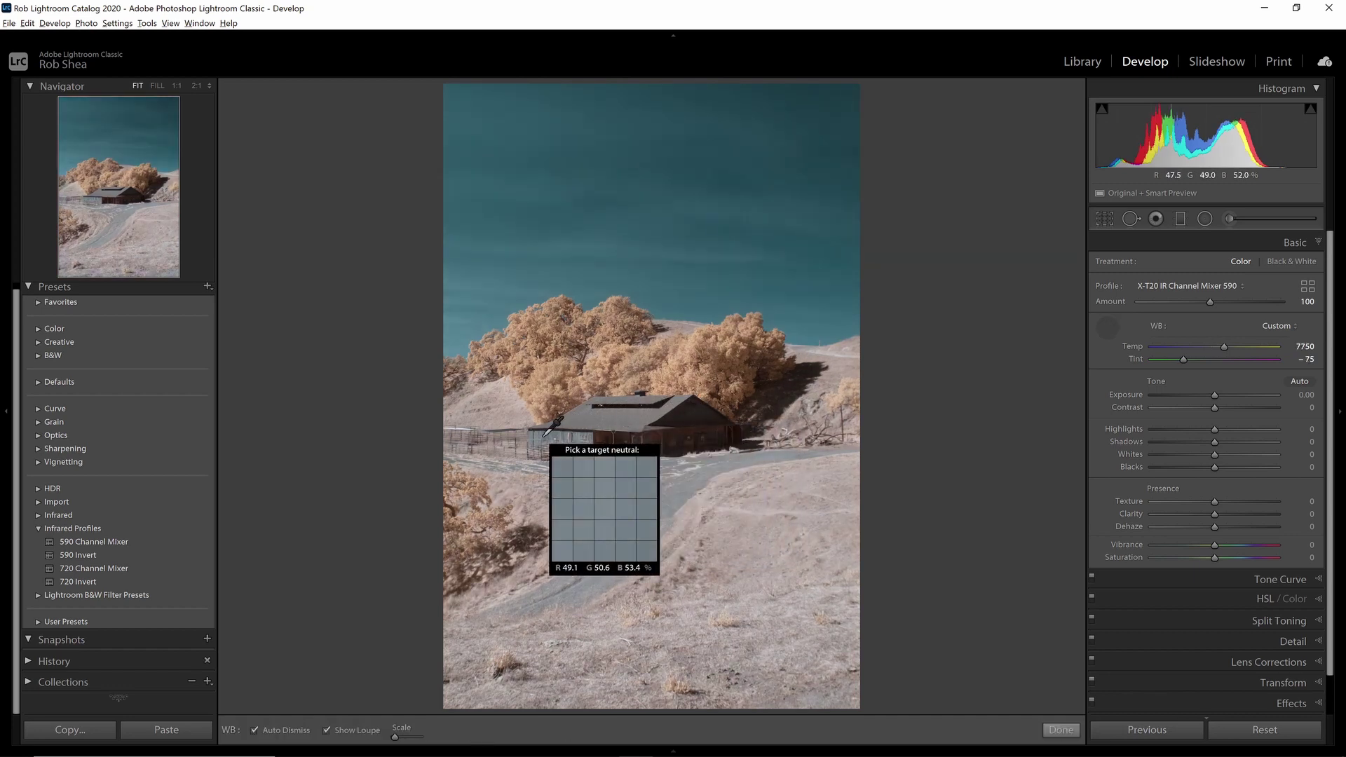
click(549, 446)
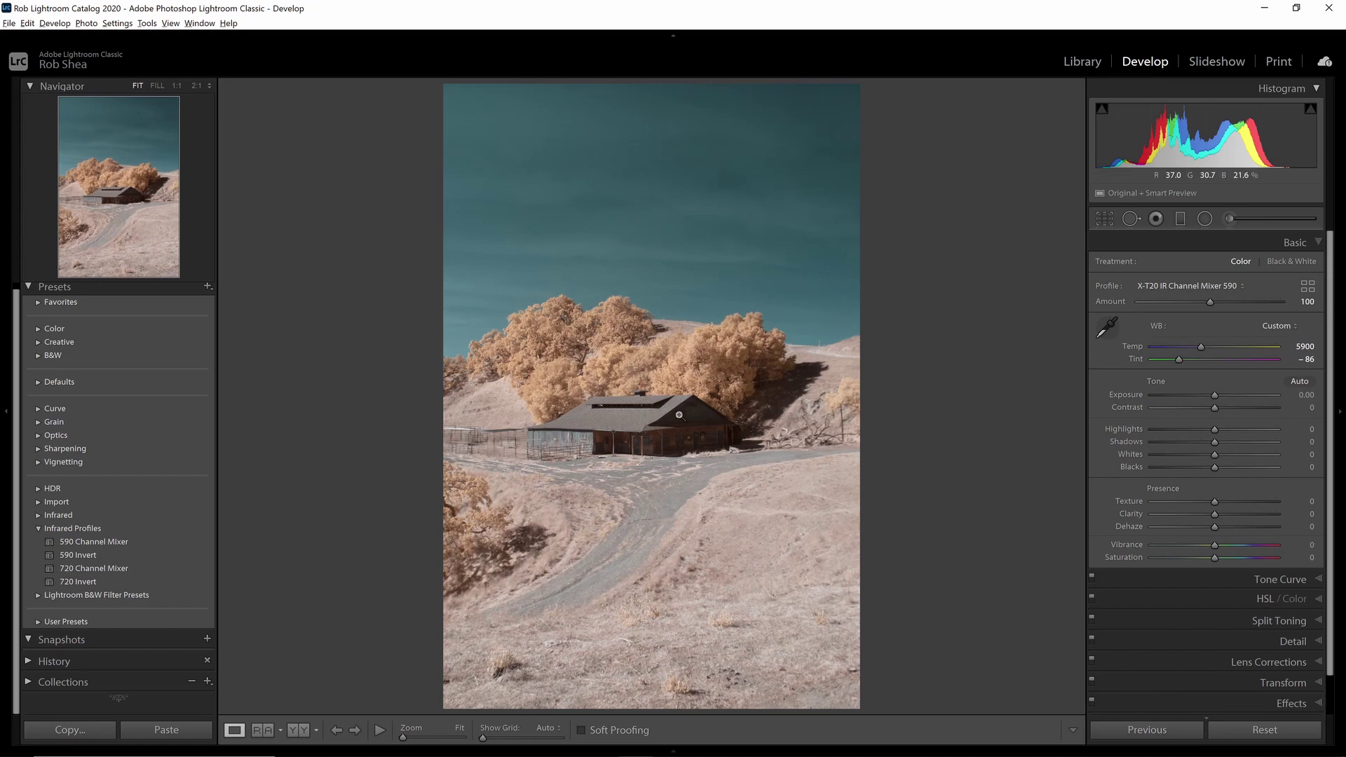
- Sample the barn photo's neutral from the hillside and the barn wall again, and shift the temperature down to about 4380 and back up
key(w)
click(784, 476)
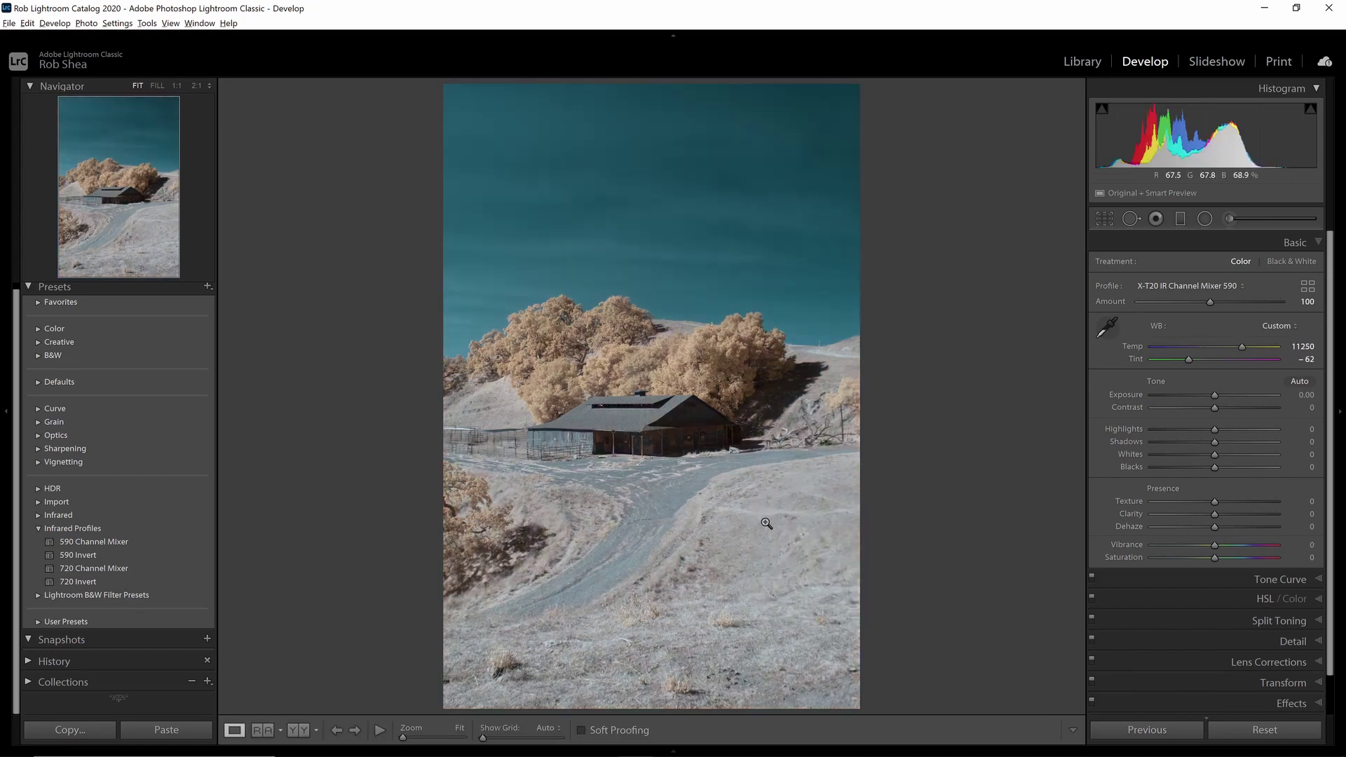
key(w)
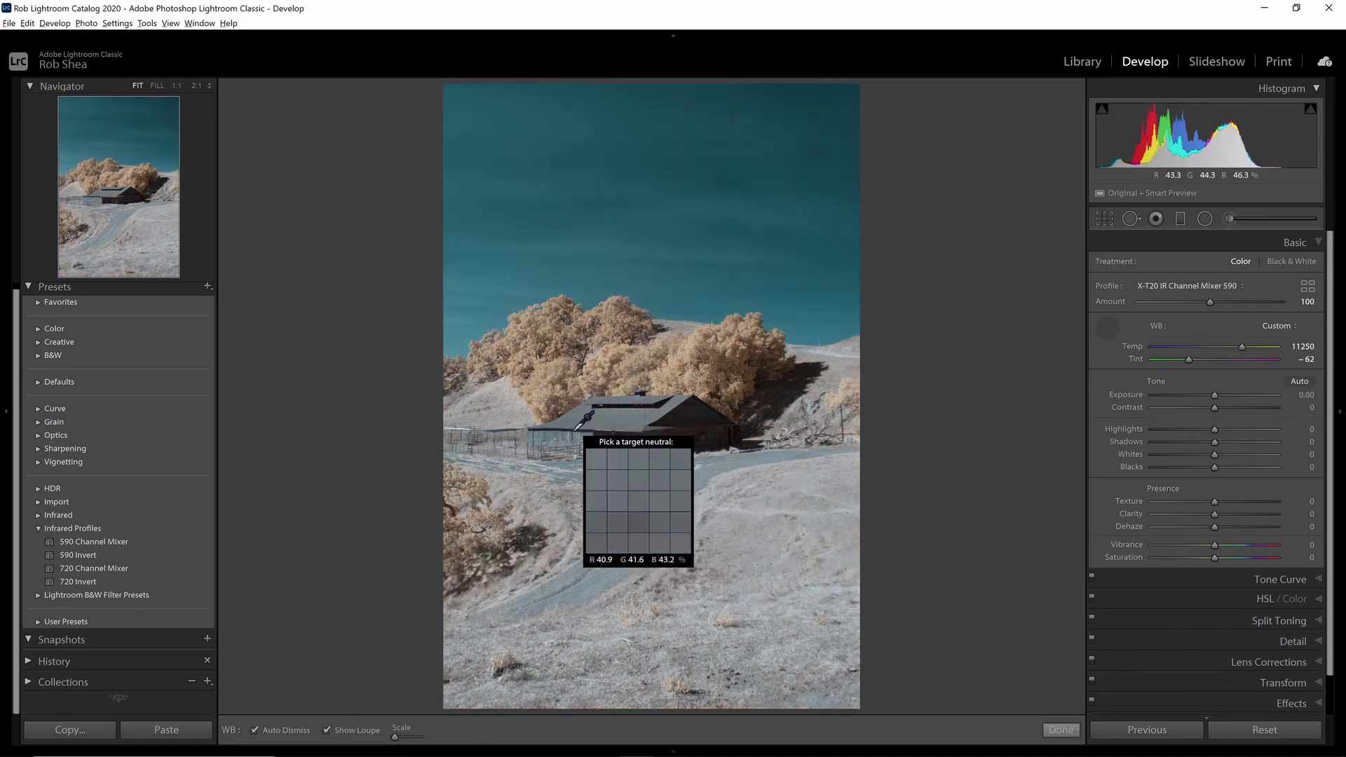
click(565, 436)
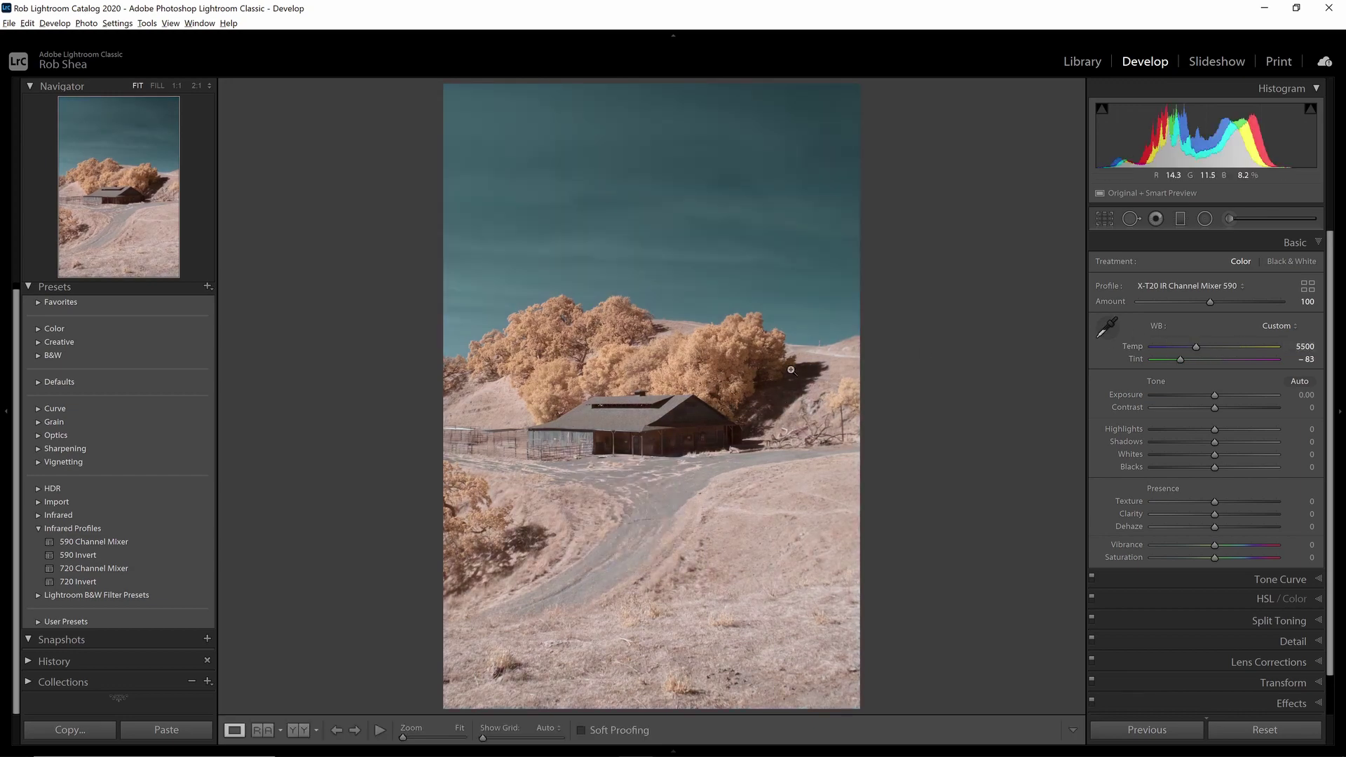
drag(1197, 351, 1181, 358)
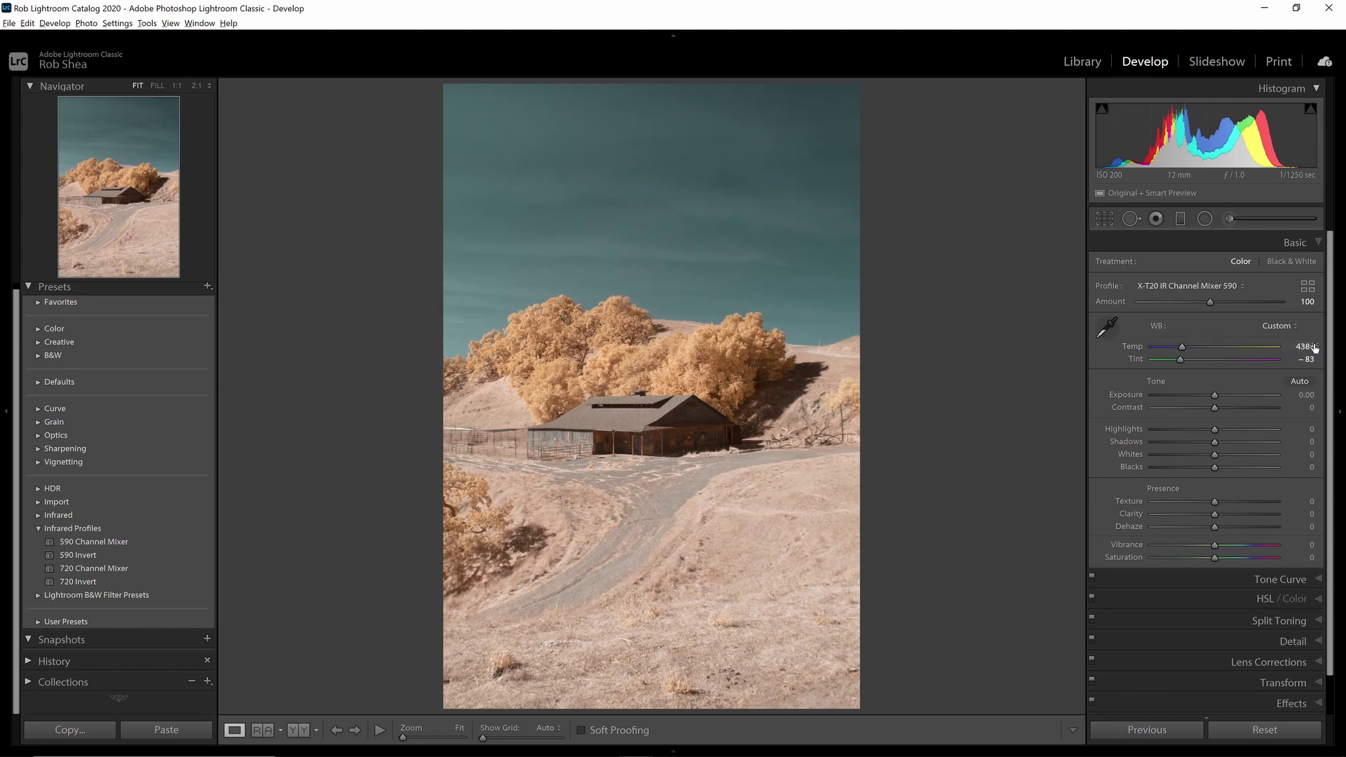
drag(1182, 349, 1218, 354)
- Advance to the large tree photo, apply the 590 Channel Mixer preset and sample its white balance from the dry grass
key(Right)
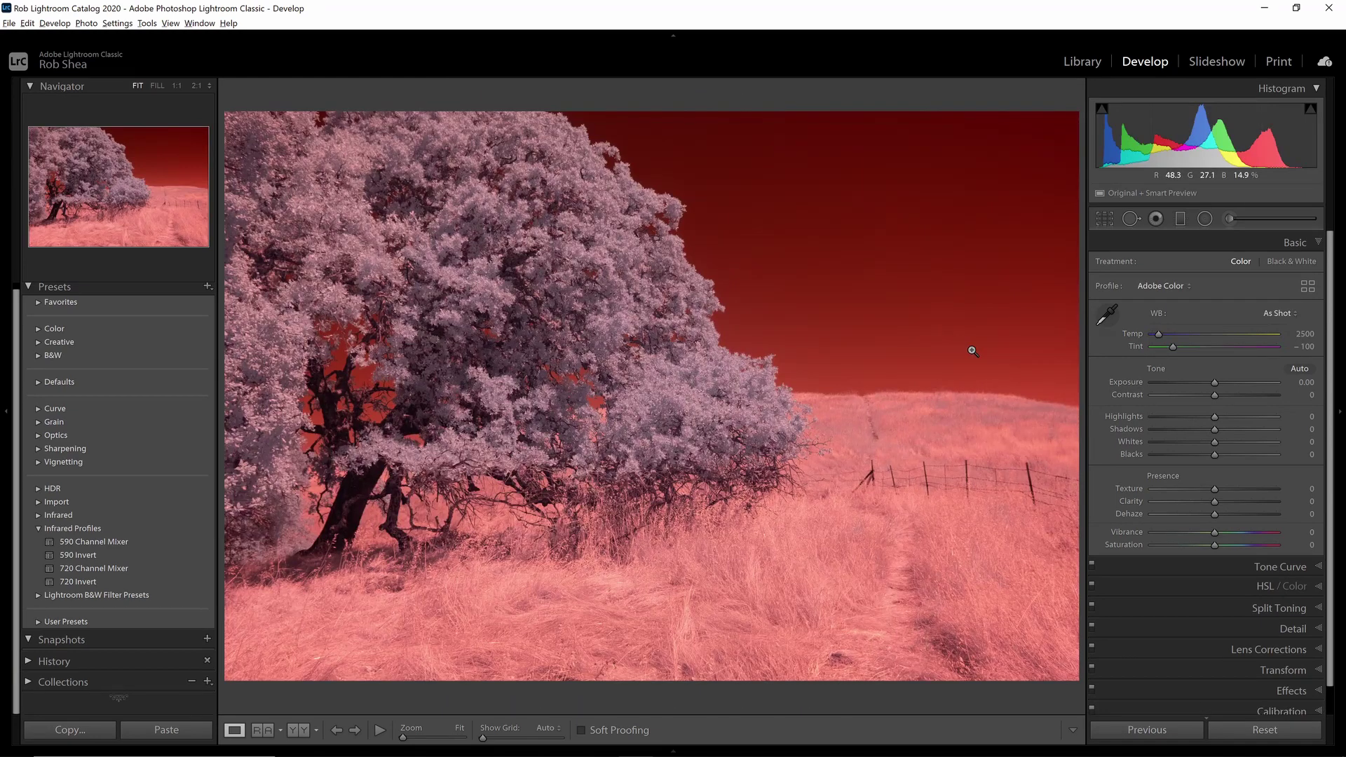
click(157, 541)
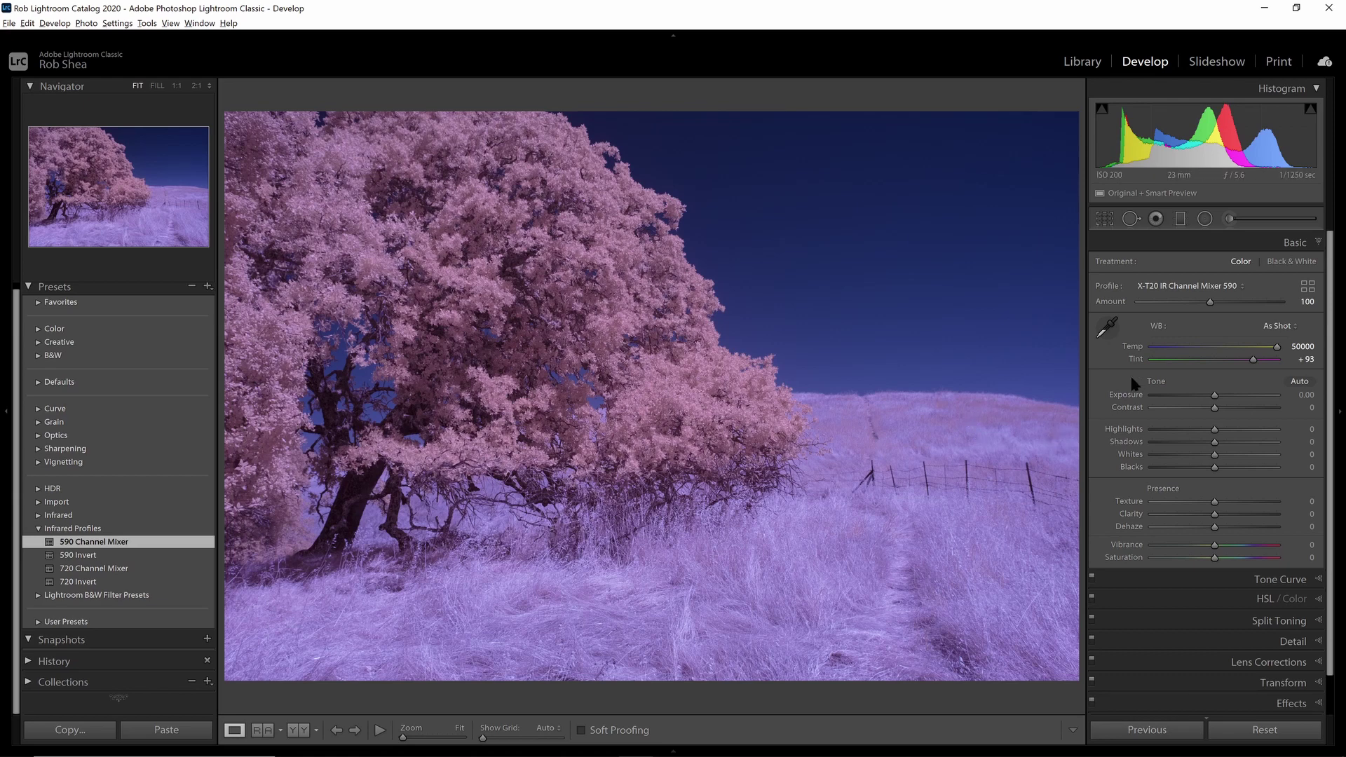
click(1108, 327)
click(988, 553)
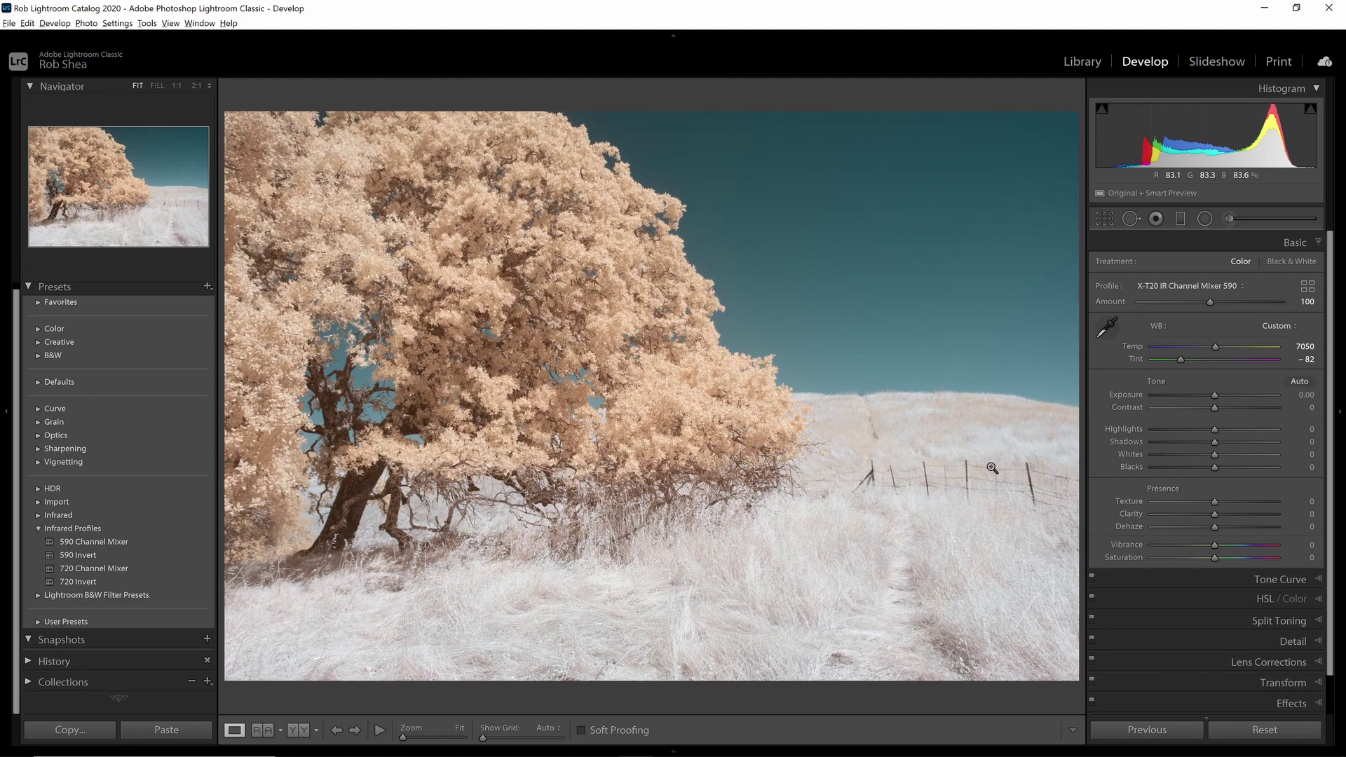
- Resample the tree photo's white balance from the dry grass in the foreground and lower the temperature to about 6466
key(ctrl+z)
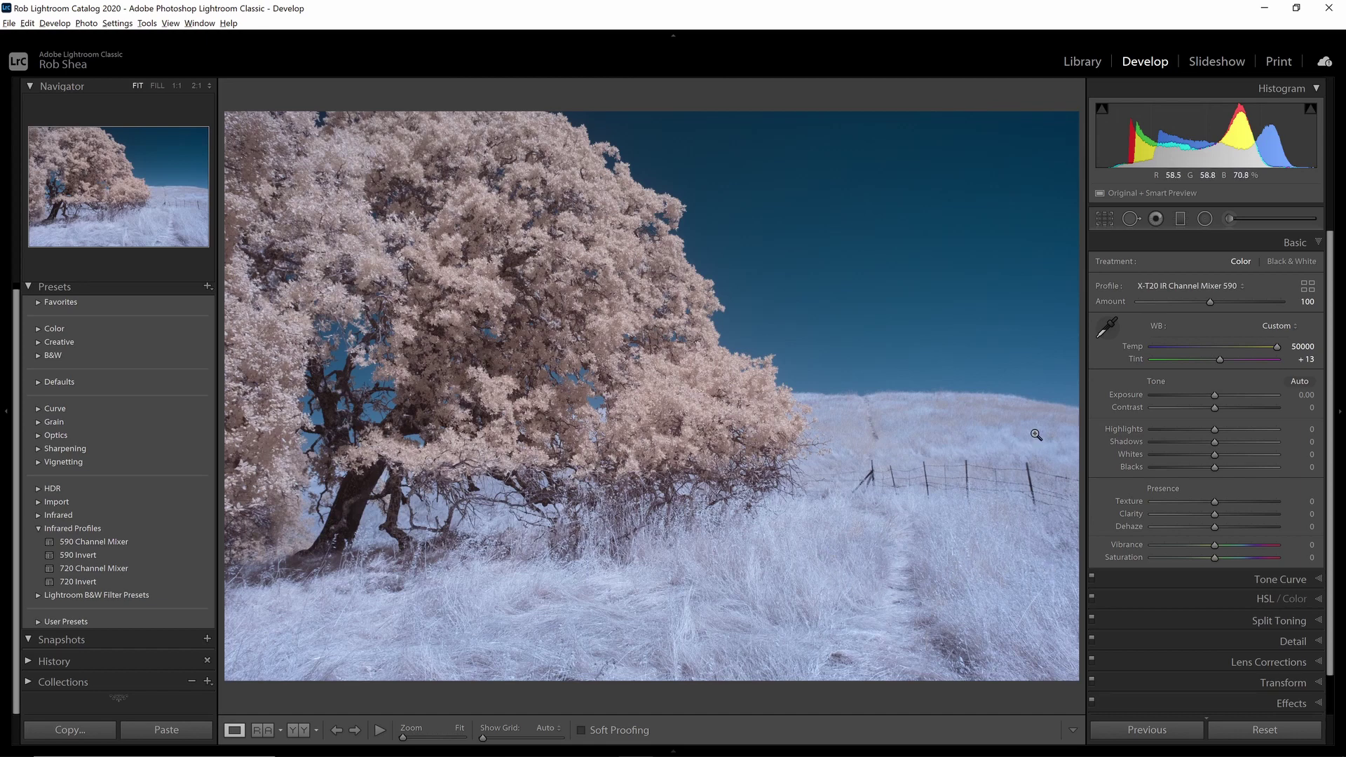
key(w)
click(989, 561)
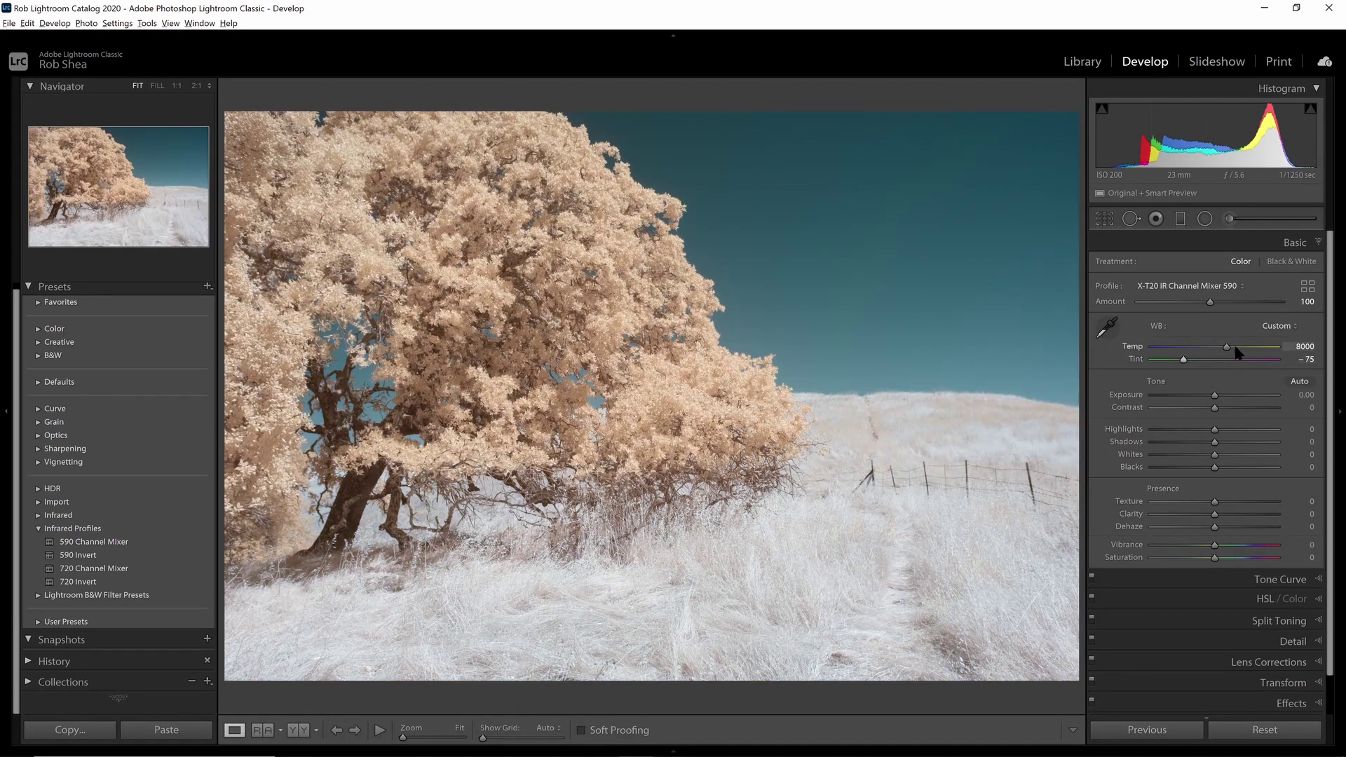
drag(1227, 348, 1209, 353)
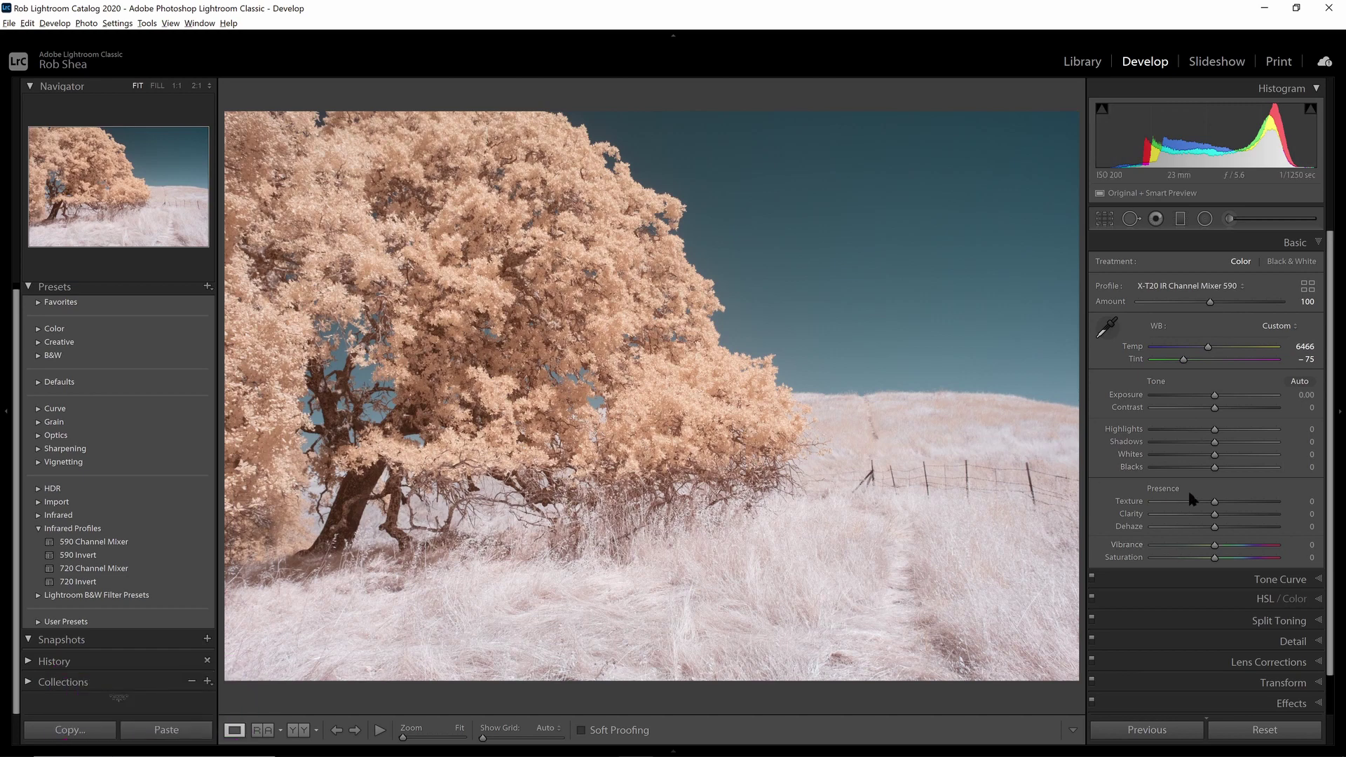
- Raise Clarity to +30 and Dehaze to +26, and shift the temperature to about 9471 and down to about 5680
drag(1215, 527, 1234, 516)
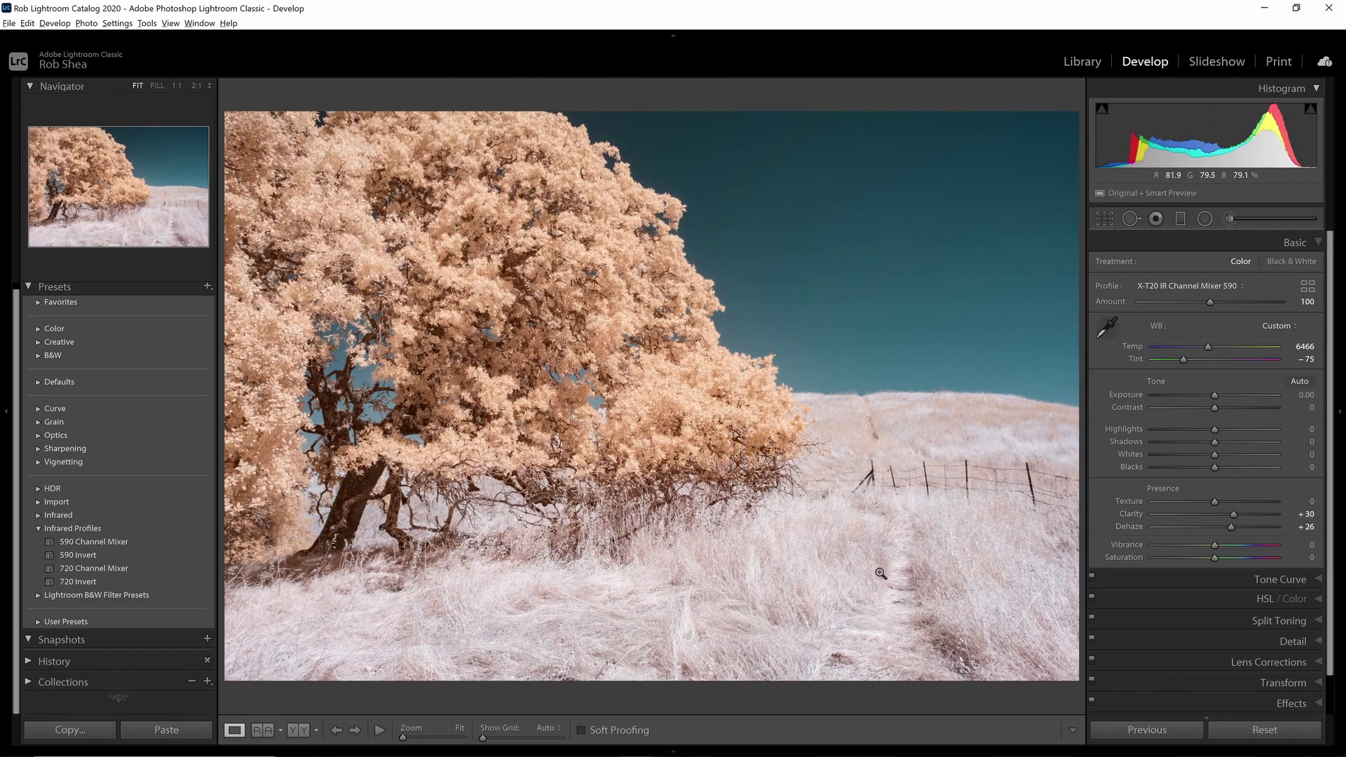
mouse_move(1208, 349)
mouse_down()
mouse_move(1192, 351)
mouse_move(1234, 355)
mouse_up()
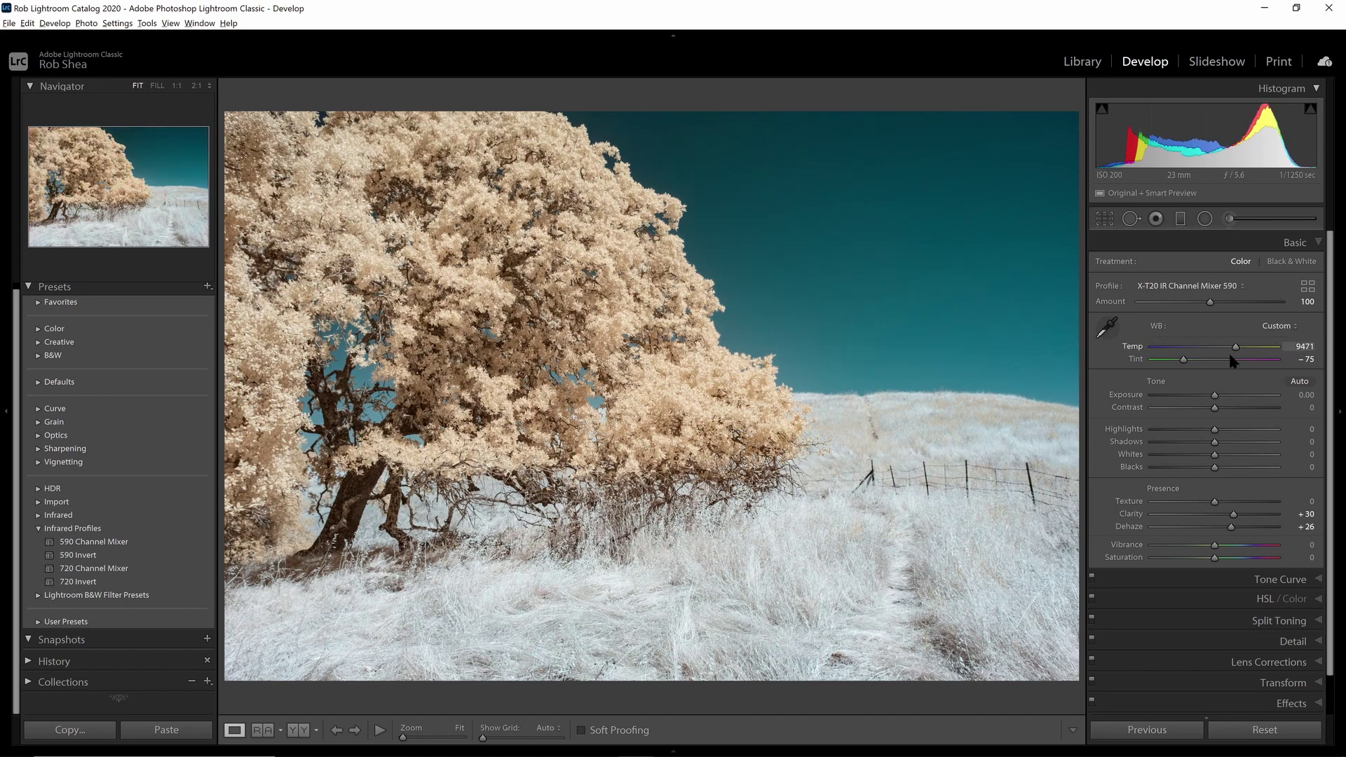
drag(1234, 349, 1198, 354)
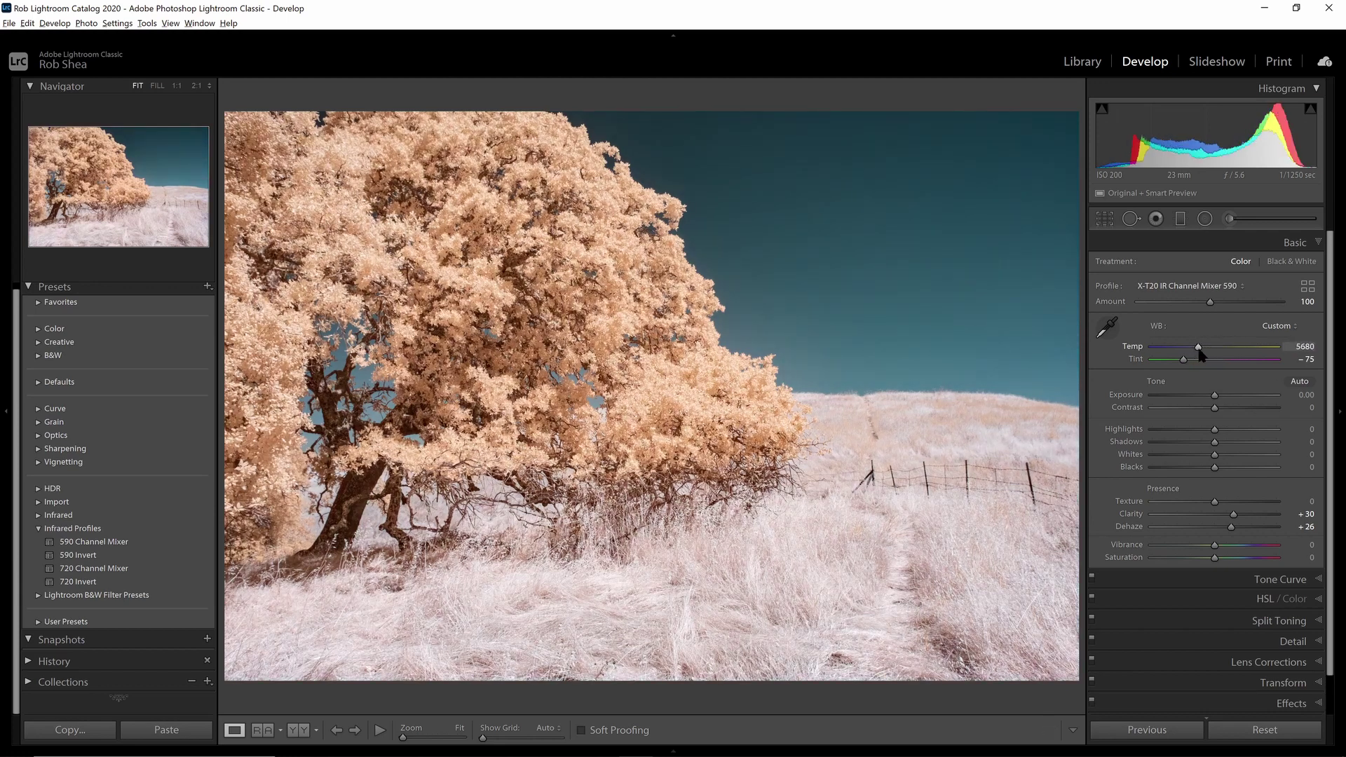